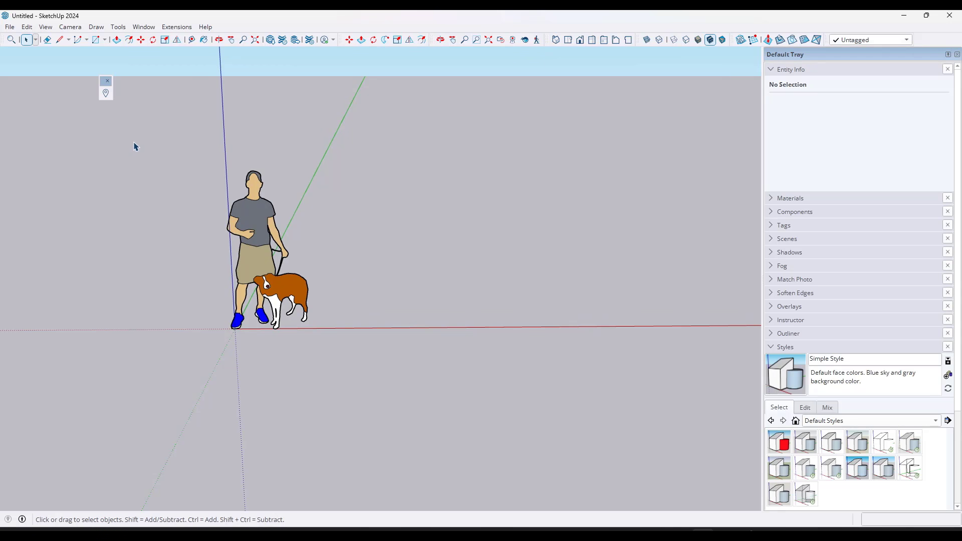
Start Add Location and set the search location to Monument, CO, US, El Paso 80132
{"action": "right_click", "coordinate": [934, 46]}
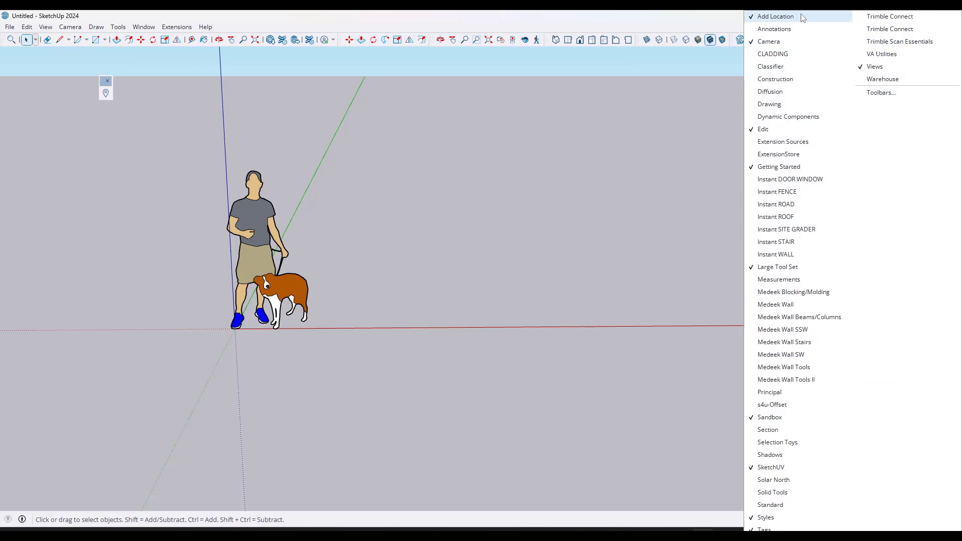
{"action": "left_click", "coordinate": [105, 93]}
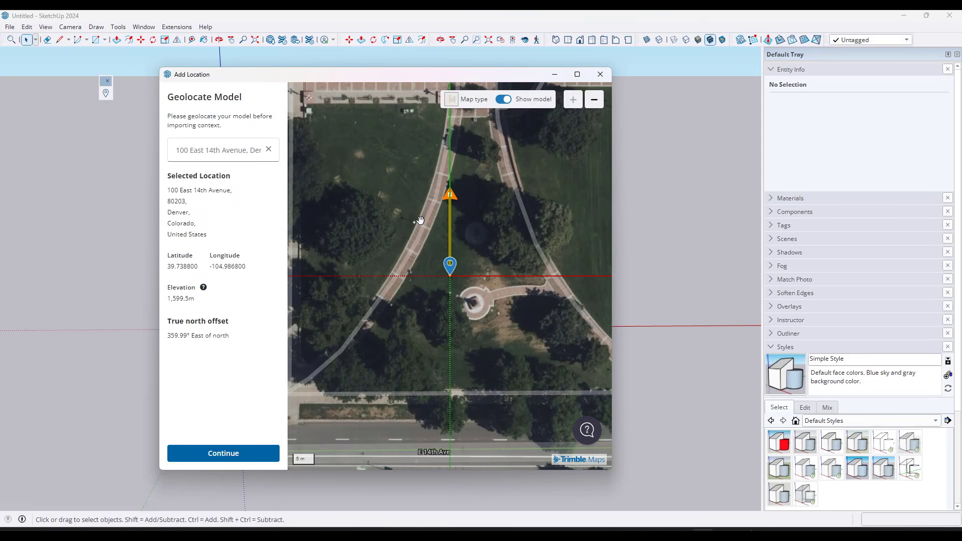
{"action": "left_click", "coordinate": [268, 148]}
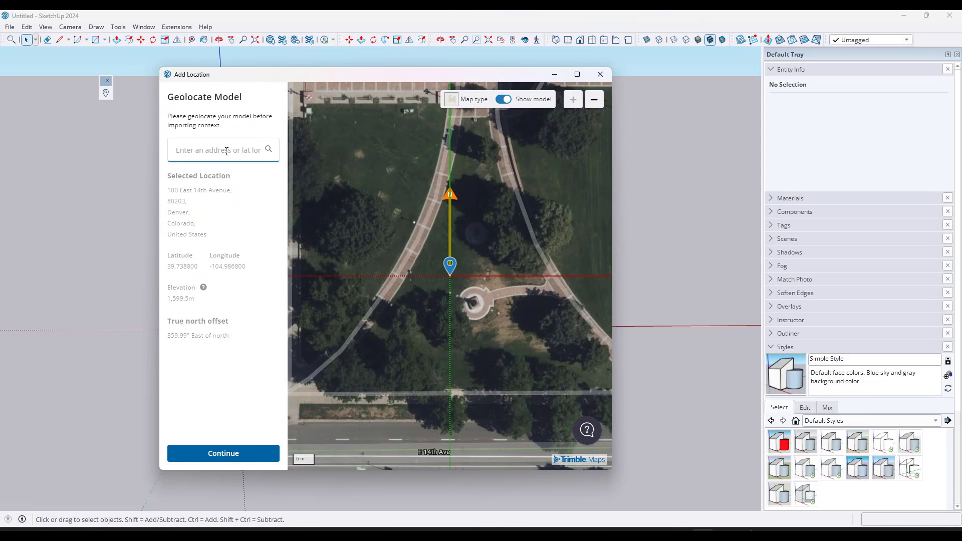
{"action": "type", "text": "monument, co"}
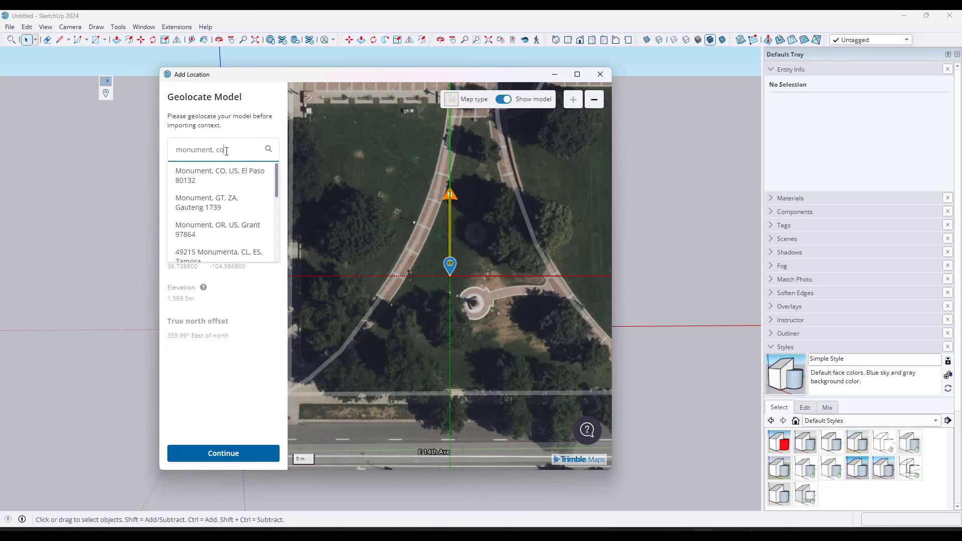
{"action": "left_click", "coordinate": [202, 178]}
Reposition the location pin onto the park beside Front Street and continue to the site context import
{"action": "left_click_drag", "start_coordinate": [437, 314], "coordinate": [474, 312]}
{"action": "scroll", "coordinate": [474, 311], "scroll_direction": "up", "scroll_amount": 5}
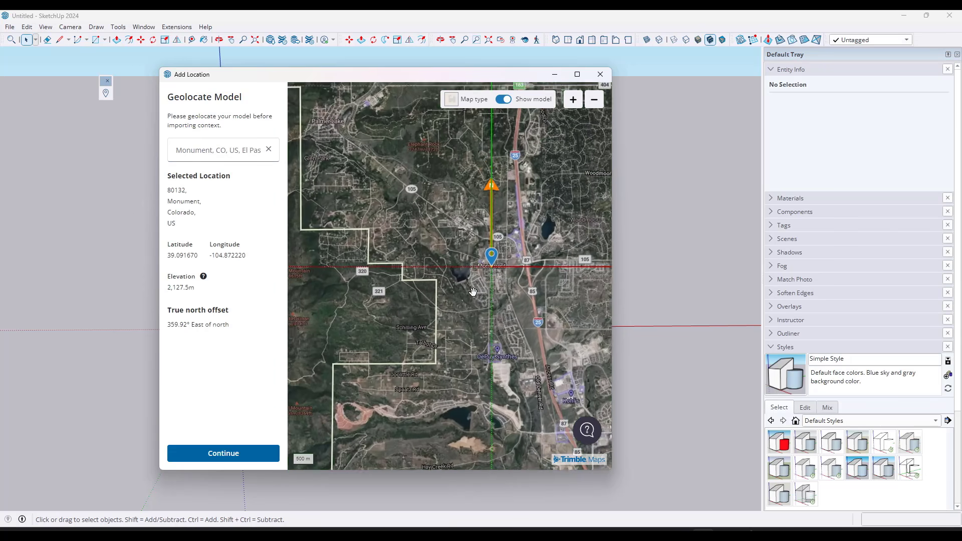
{"action": "scroll", "coordinate": [473, 244], "scroll_direction": "up", "scroll_amount": 2}
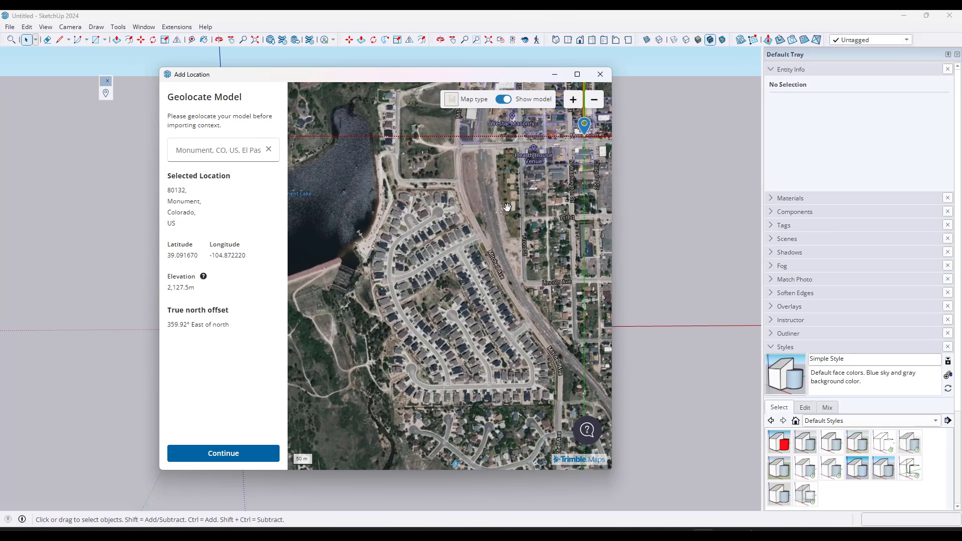
{"action": "left_click_drag", "start_coordinate": [584, 124], "coordinate": [481, 211]}
{"action": "scroll", "coordinate": [523, 176], "scroll_direction": "up", "scroll_amount": 3}
{"action": "scroll", "coordinate": [479, 210], "scroll_direction": "up", "scroll_amount": 1}
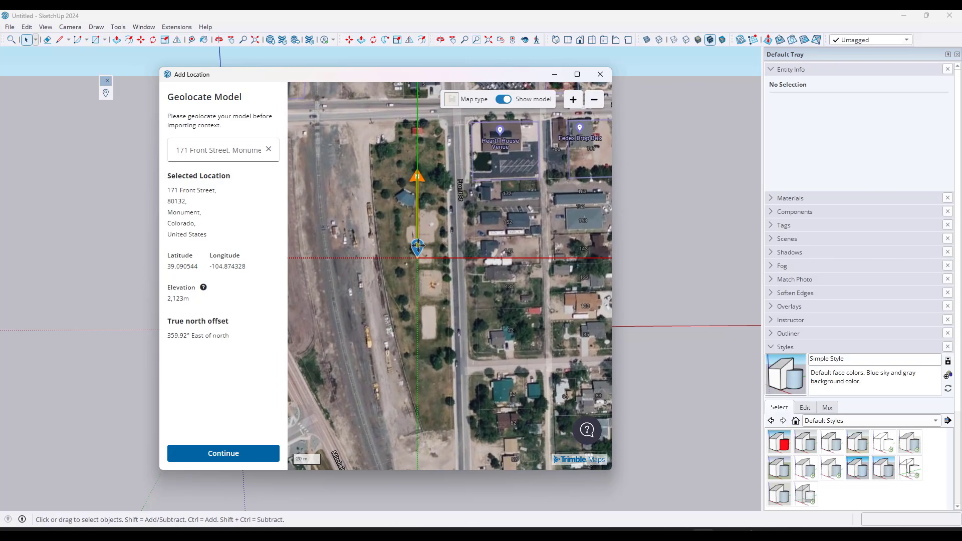
{"action": "left_click_drag", "start_coordinate": [417, 246], "coordinate": [416, 249]}
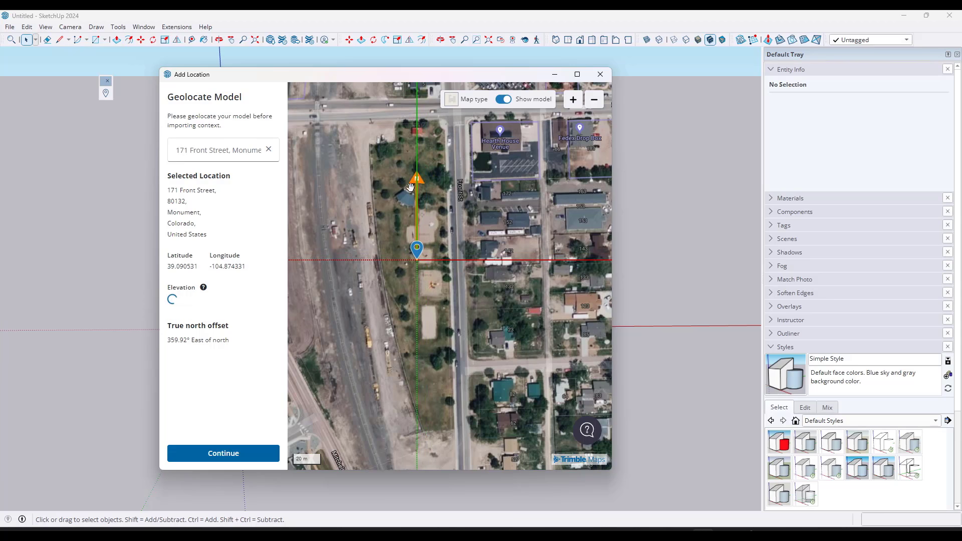
{"action": "left_click", "coordinate": [245, 454]}
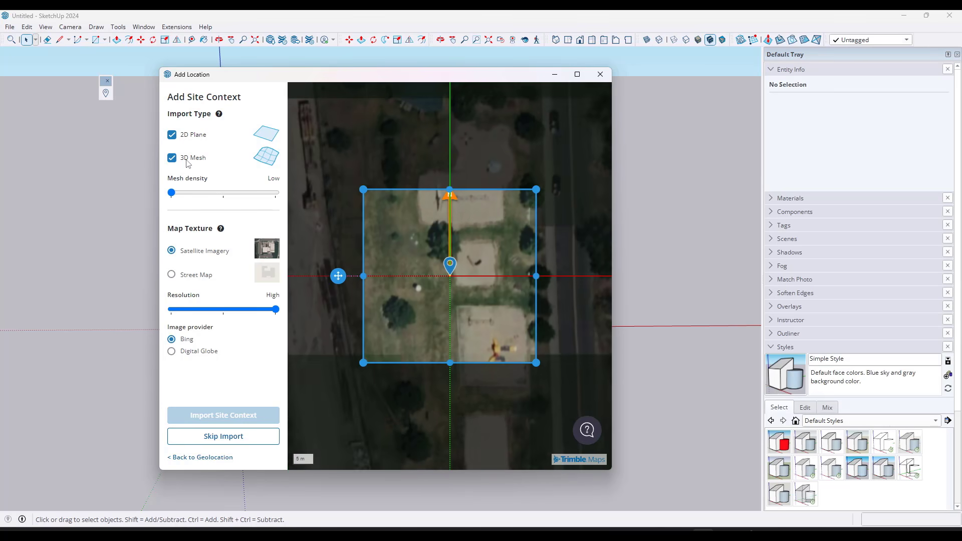
Exclude the 3D mesh from the import and stretch the region to cover the whole park and the adjoining street
{"action": "left_click", "coordinate": [172, 158]}
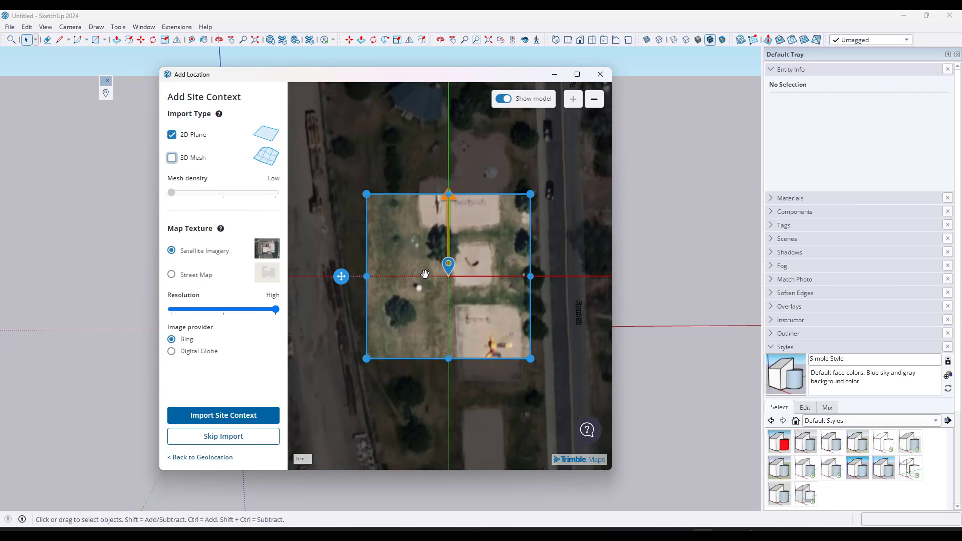
{"action": "scroll", "coordinate": [426, 262], "scroll_direction": "down", "scroll_amount": 3}
{"action": "scroll", "coordinate": [426, 262], "scroll_direction": "down", "scroll_amount": 1}
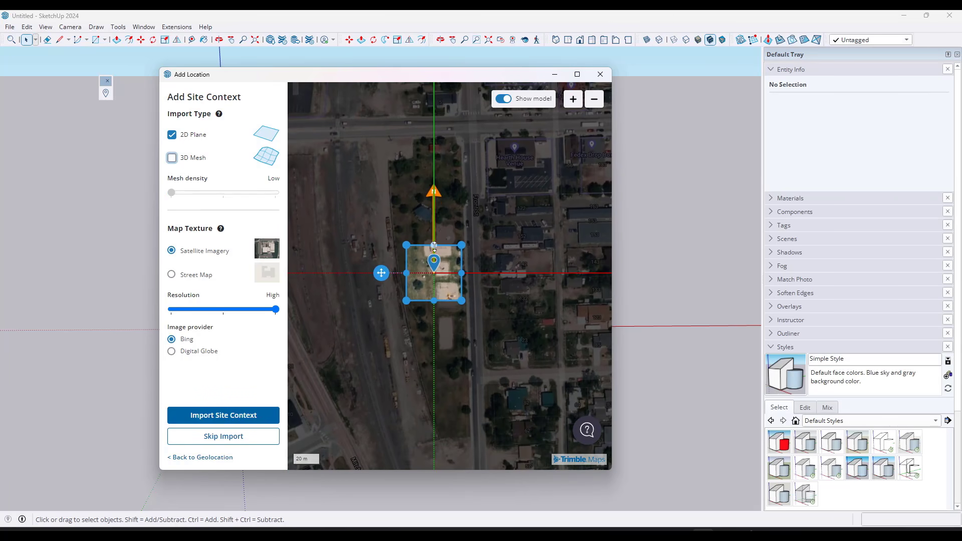
{"action": "left_click_drag", "start_coordinate": [433, 245], "coordinate": [434, 130]}
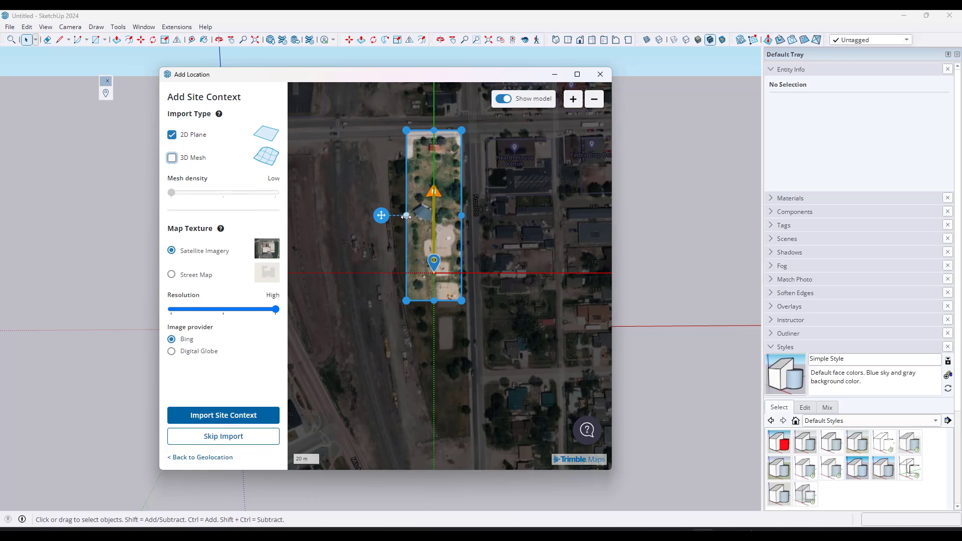
{"action": "left_click_drag", "start_coordinate": [405, 216], "coordinate": [379, 215]}
{"action": "left_click_drag", "start_coordinate": [461, 215], "coordinate": [490, 222]}
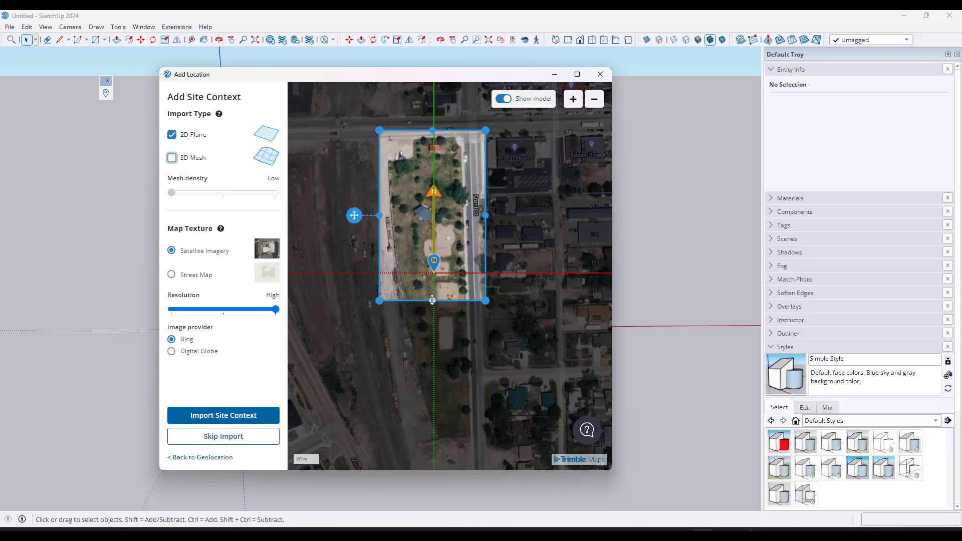
{"action": "left_click_drag", "start_coordinate": [432, 300], "coordinate": [428, 453]}
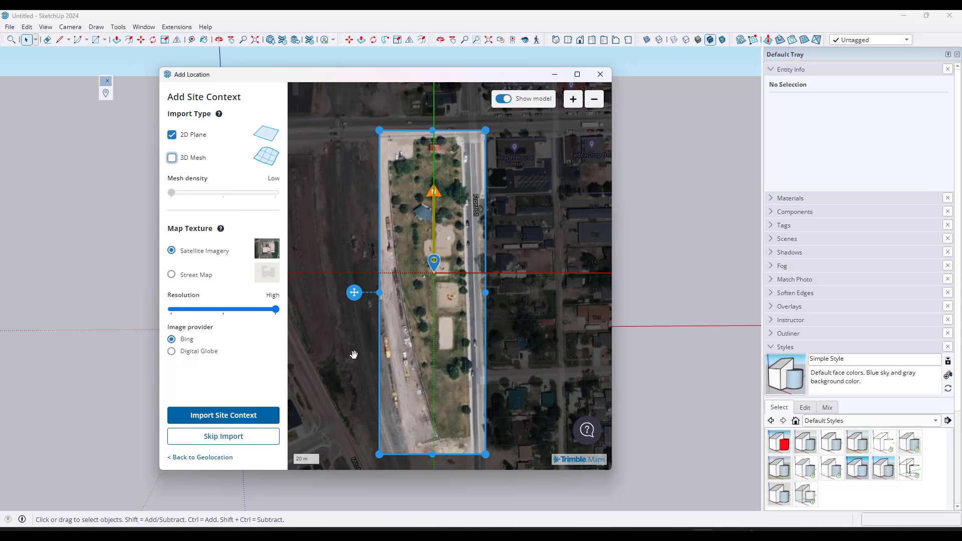
Import the selected site context and return to the model with the aerial image in view
{"action": "left_click", "coordinate": [223, 415]}
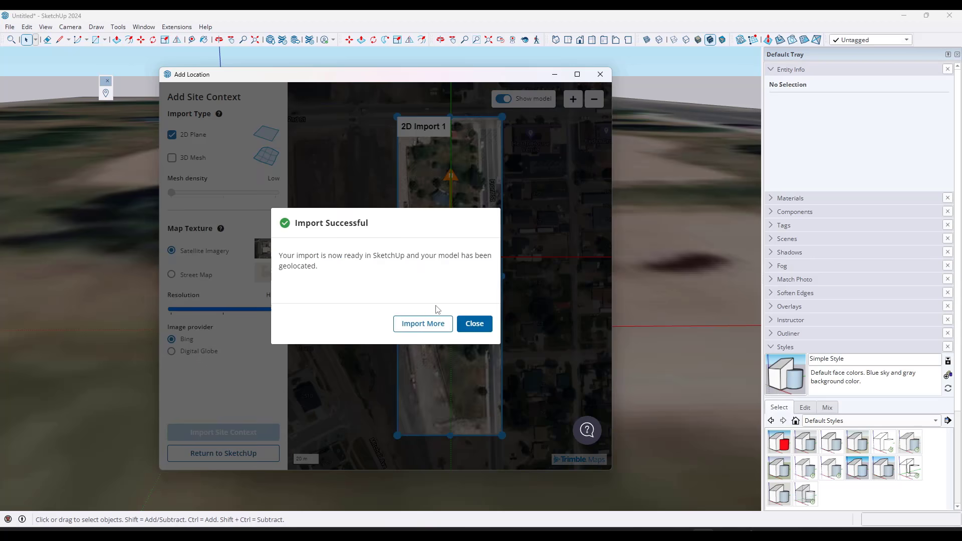
{"action": "left_click", "coordinate": [474, 330]}
{"action": "scroll", "coordinate": [527, 193], "scroll_direction": "down", "scroll_amount": 7}
{"action": "middle_click_drag", "start_coordinate": [517, 210], "coordinate": [492, 336]}
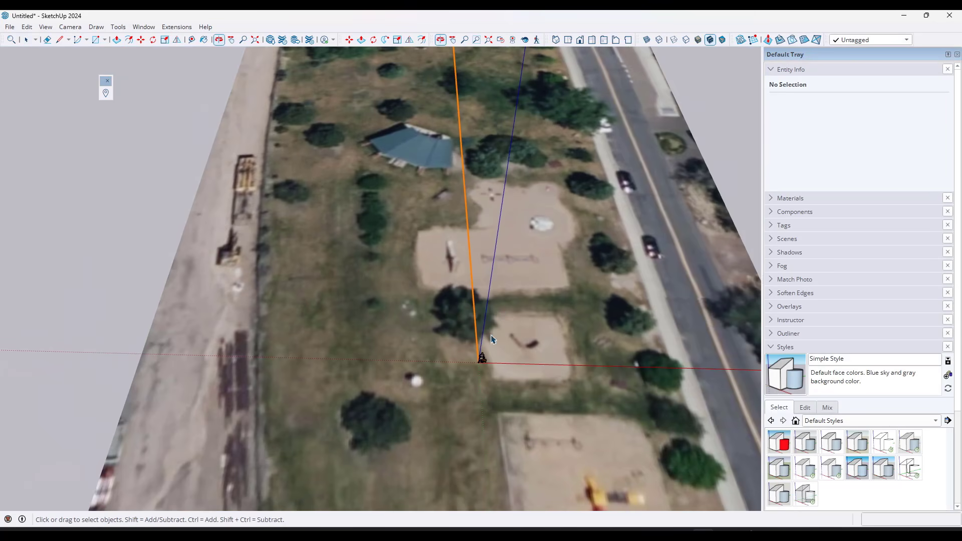
{"action": "scroll", "coordinate": [498, 297], "scroll_direction": "down", "scroll_amount": 3}
{"action": "scroll", "coordinate": [460, 261], "scroll_direction": "down", "scroll_amount": 2}
{"action": "scroll", "coordinate": [536, 293], "scroll_direction": "up", "scroll_amount": 3}
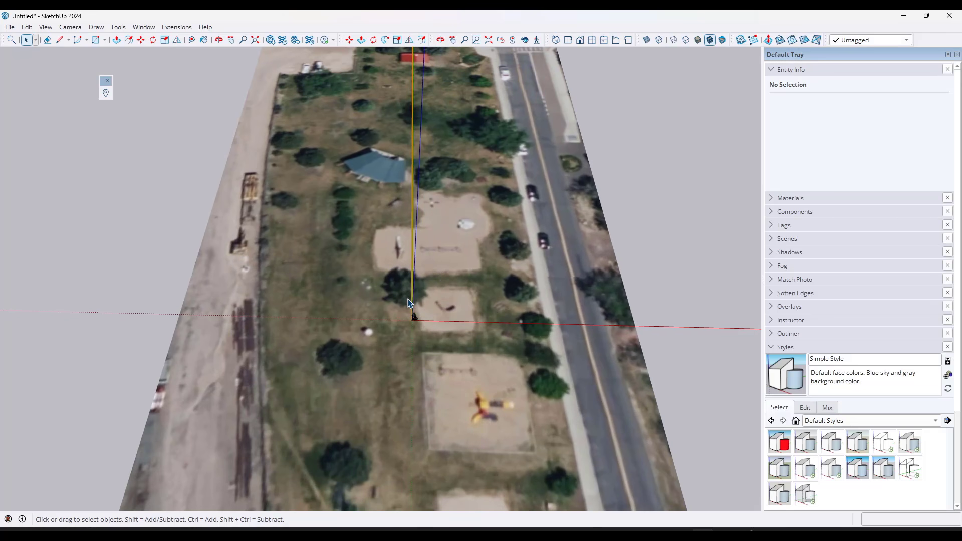
Search 3D Warehouse for "2d plant symbols" and browse the resulting models
{"action": "left_click", "coordinate": [270, 40]}
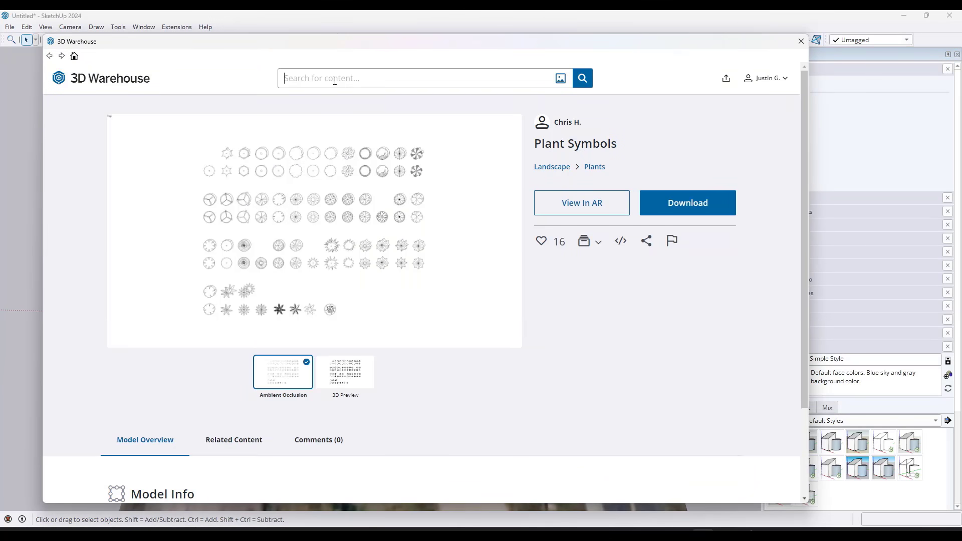
{"action": "type", "text": "2d plant symbols"}
{"action": "key", "text": "Return"}
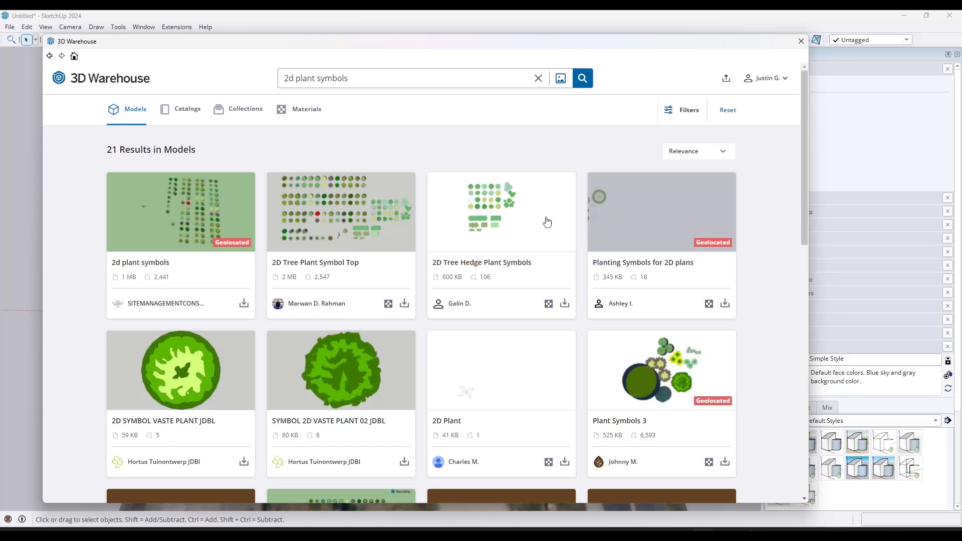
{"action": "scroll", "coordinate": [750, 199], "scroll_direction": "down", "scroll_amount": 2}
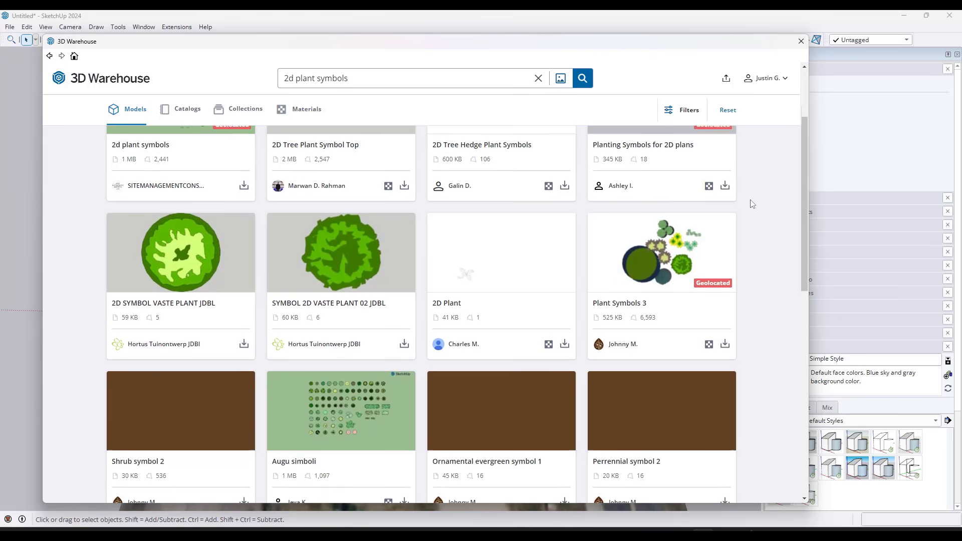
{"action": "scroll", "coordinate": [749, 199], "scroll_direction": "up", "scroll_amount": 2}
{"action": "scroll", "coordinate": [749, 198], "scroll_direction": "down", "scroll_amount": 4}
{"action": "scroll", "coordinate": [748, 197], "scroll_direction": "up", "scroll_amount": 4}
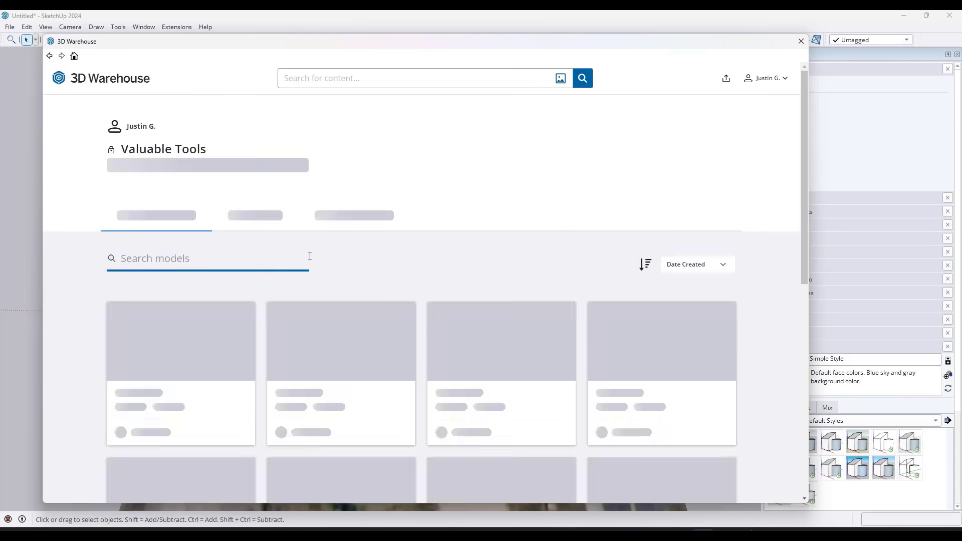
Download the Trees in Plan model from the Valuable Tools collection directly into the current model
{"action": "scroll", "coordinate": [392, 274], "scroll_direction": "down", "scroll_amount": 8}
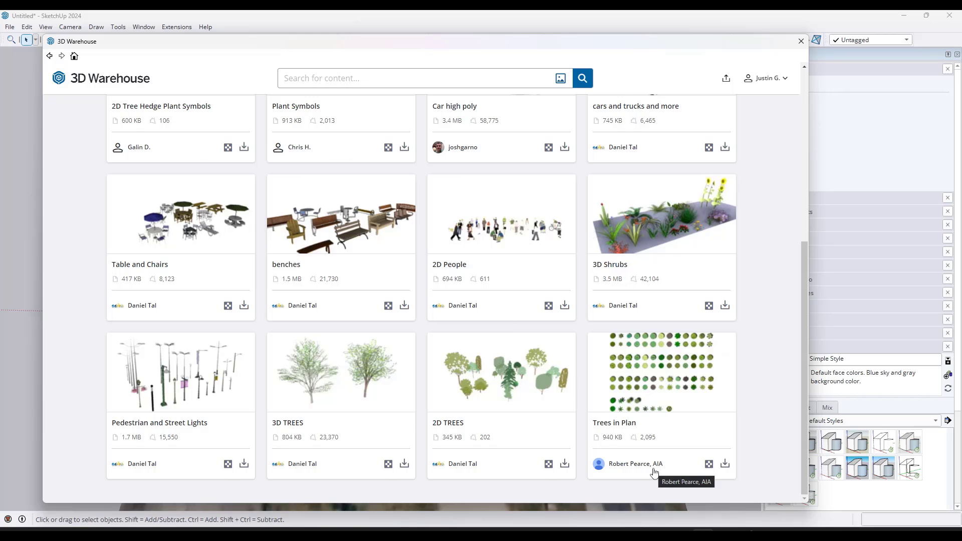
{"action": "left_click", "coordinate": [656, 371]}
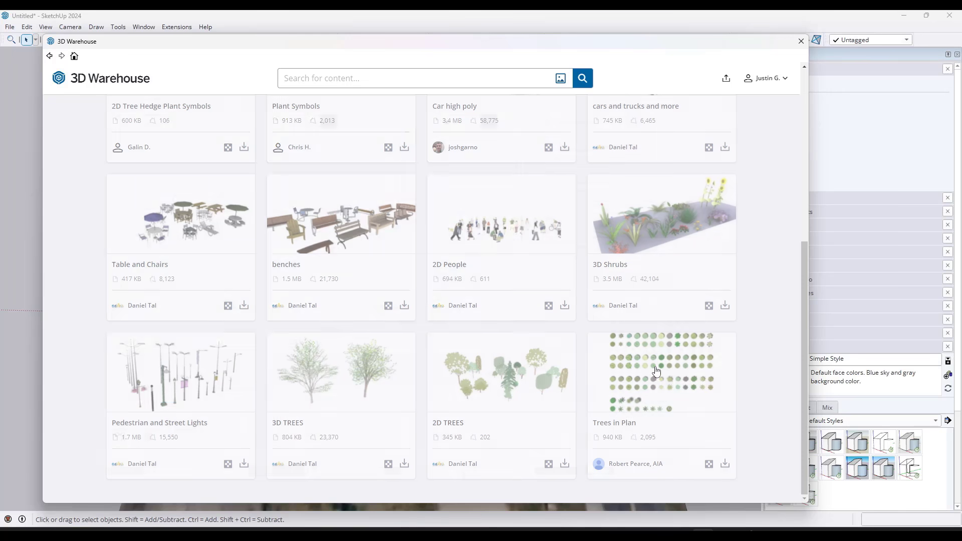
{"action": "left_click", "coordinate": [684, 248]}
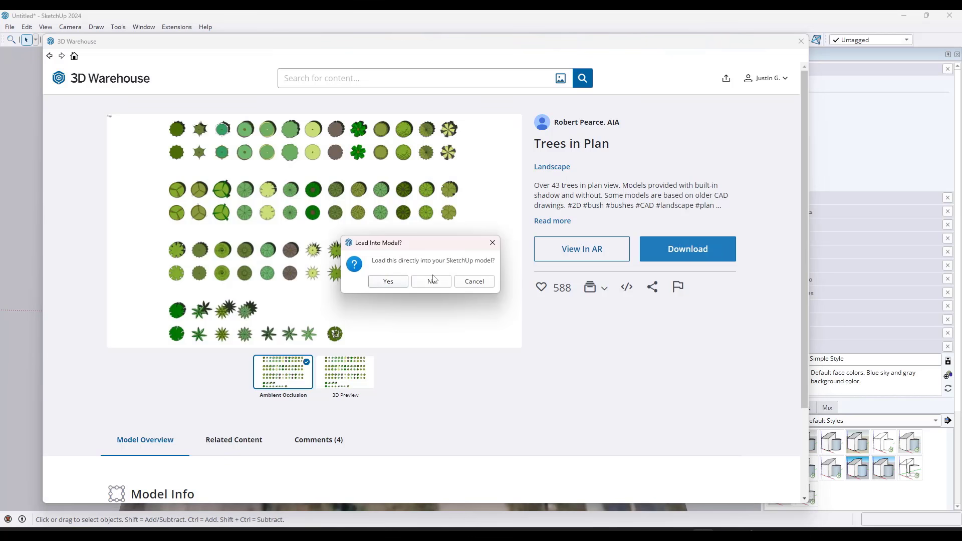
{"action": "left_click", "coordinate": [389, 281]}
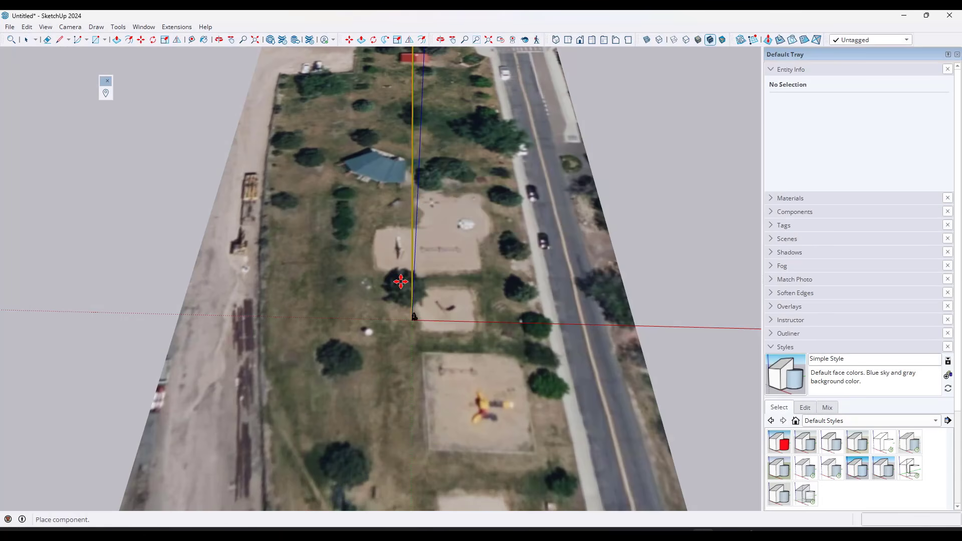
Place the set of plan tree symbols beside the street edge of the aerial image, along the red axis
{"action": "scroll", "coordinate": [526, 298], "scroll_direction": "down", "scroll_amount": 4}
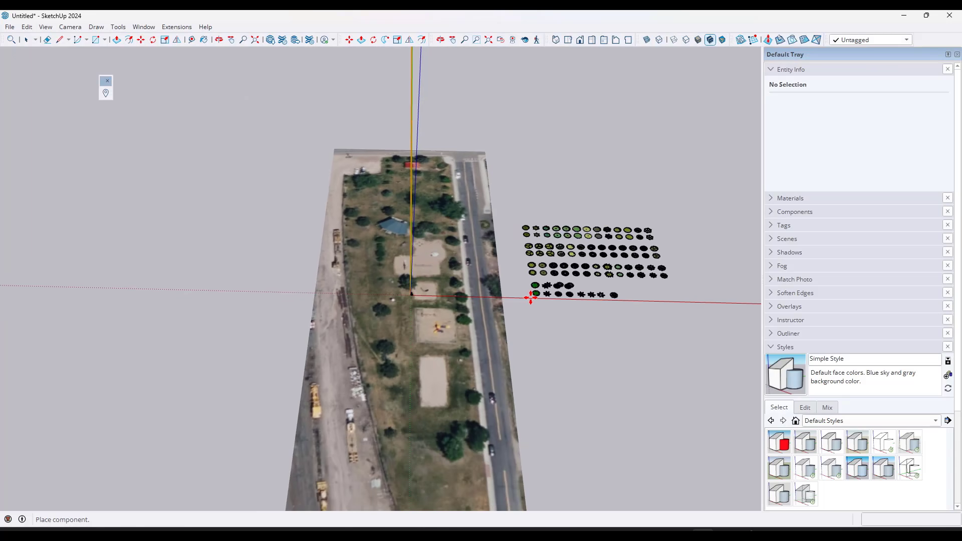
{"action": "left_click", "coordinate": [533, 296]}
{"action": "scroll", "coordinate": [541, 283], "scroll_direction": "up", "scroll_amount": 5}
{"action": "scroll", "coordinate": [487, 281], "scroll_direction": "down", "scroll_amount": 5}
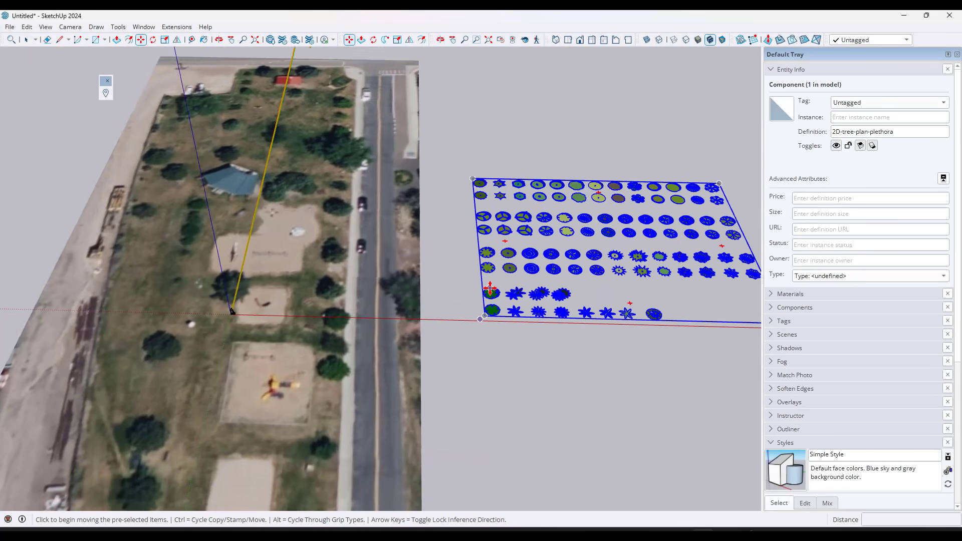
{"action": "scroll", "coordinate": [456, 313], "scroll_direction": "up", "scroll_amount": 2}
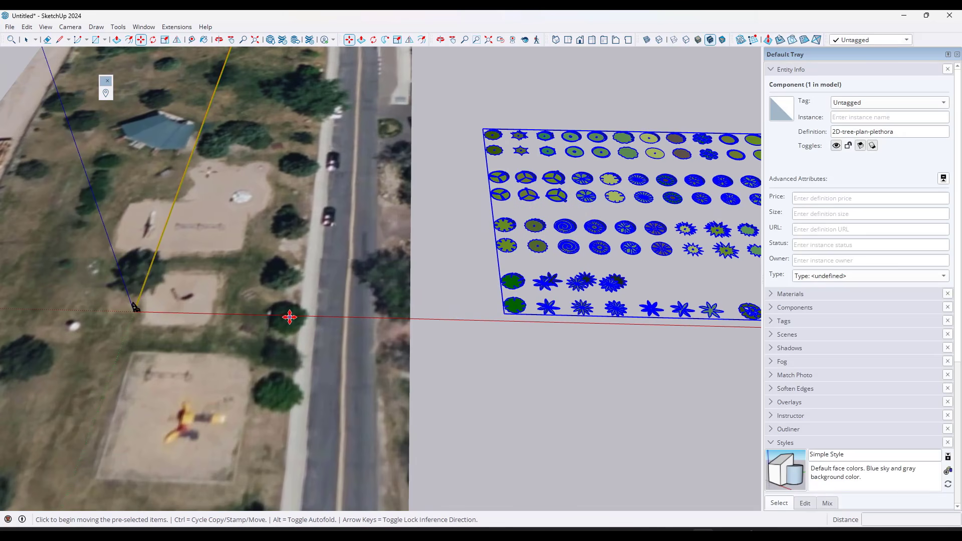
{"action": "key", "text": "space"}
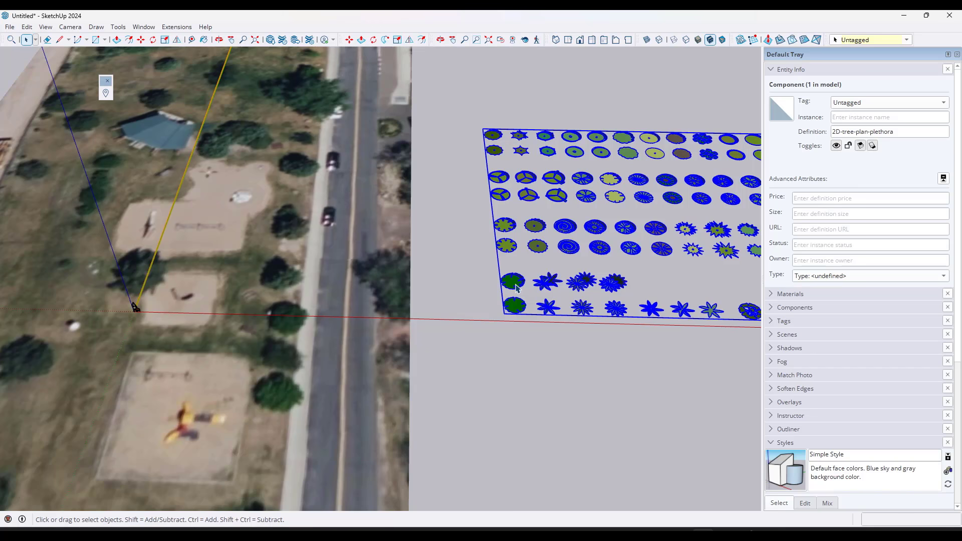
Copy the shadowed round green tree out of the symbol set and paste it separately between the aerial image and the set
{"action": "double_click", "coordinate": [516, 287]}
{"action": "left_click", "coordinate": [517, 285]}
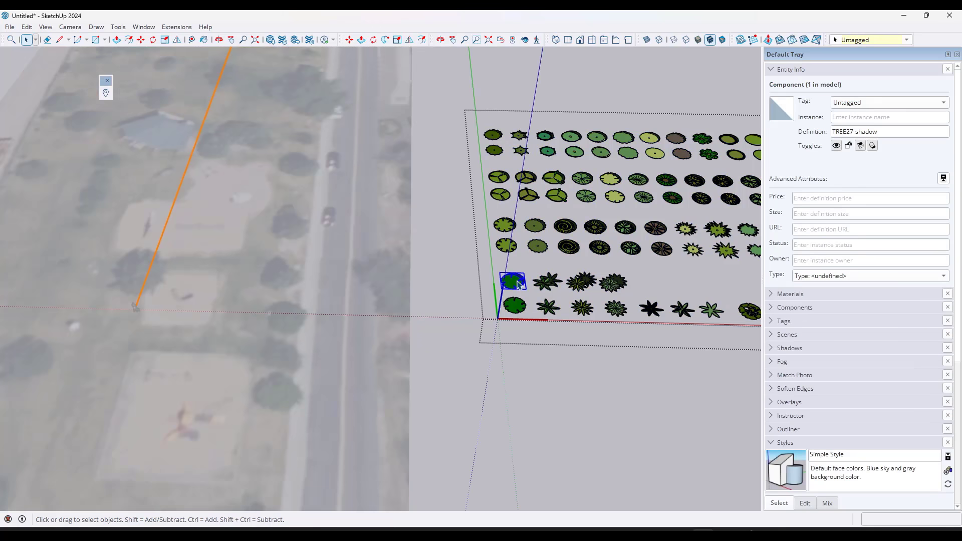
{"action": "left_click", "coordinate": [481, 369]}
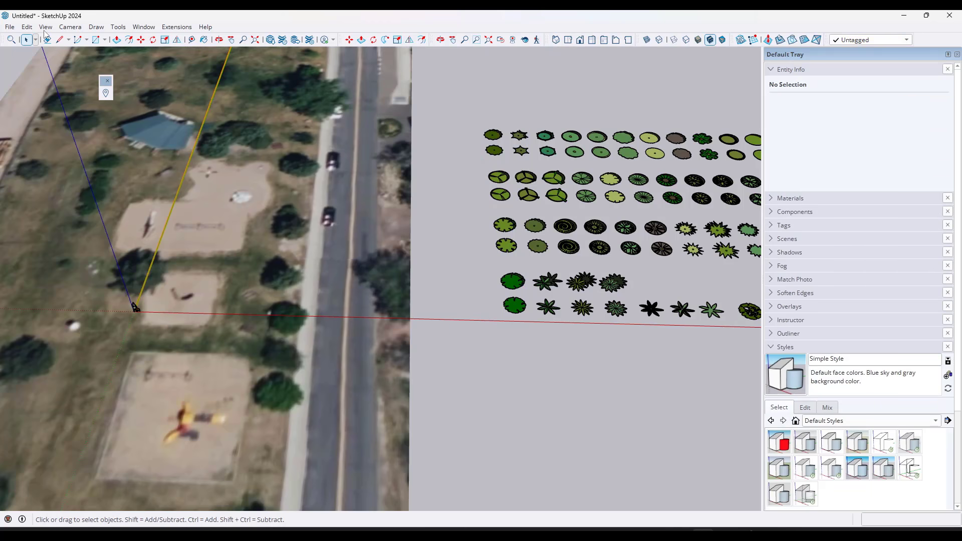
{"action": "left_click", "coordinate": [28, 28]}
{"action": "left_click", "coordinate": [48, 89]}
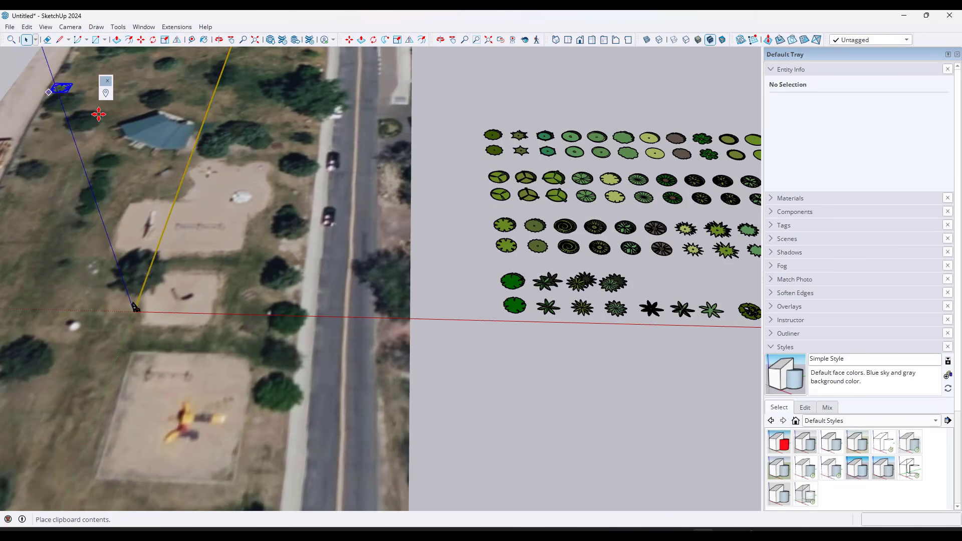
{"action": "left_click", "coordinate": [431, 318]}
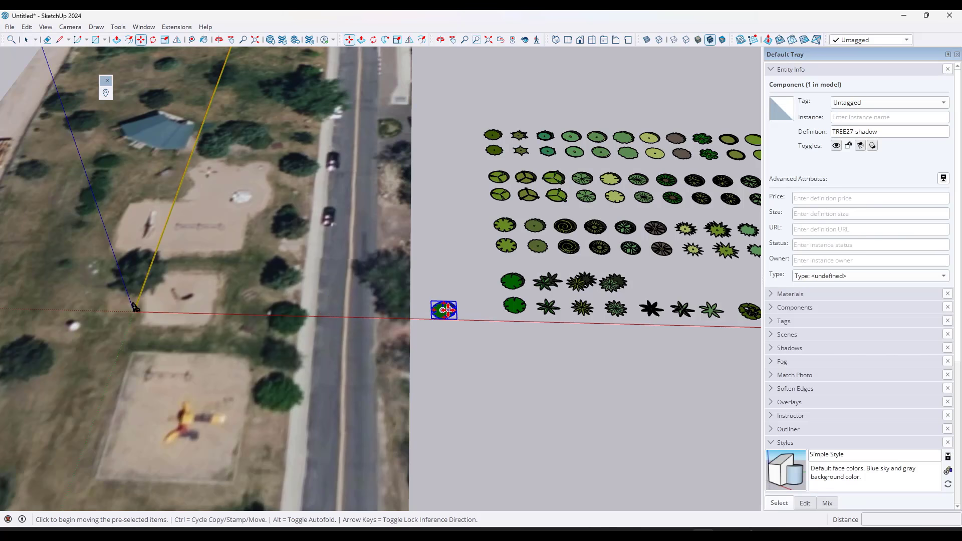
{"action": "scroll", "coordinate": [435, 316], "scroll_direction": "up", "scroll_amount": 3}
{"action": "key", "text": "space"}
{"action": "middle_click_drag", "start_coordinate": [441, 325], "coordinate": [463, 282]}
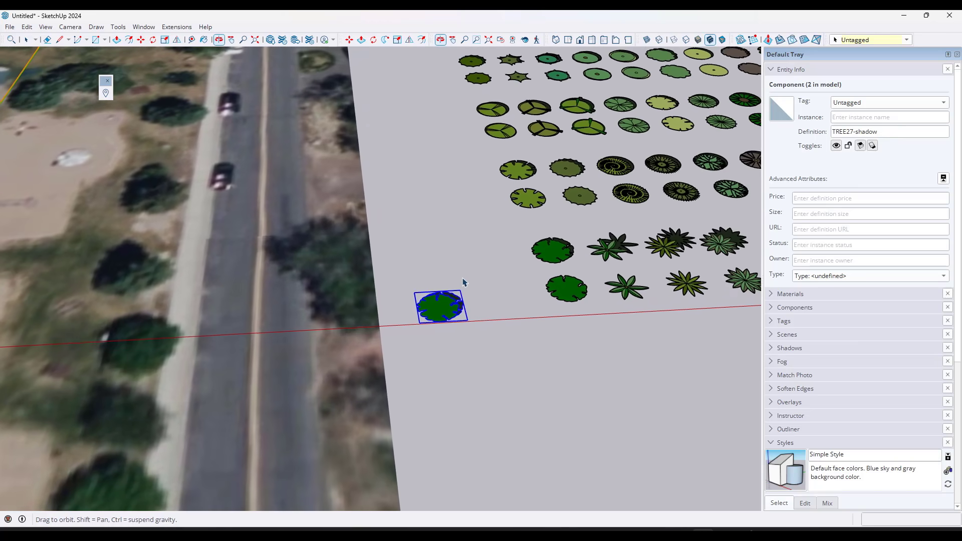
{"action": "scroll", "coordinate": [450, 317], "scroll_direction": "up", "scroll_amount": 2}
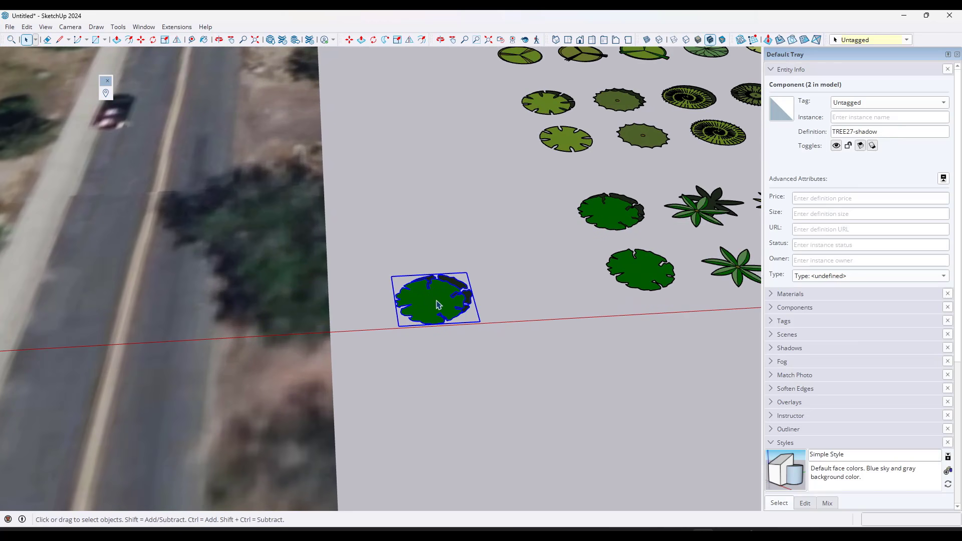
Open the separately pasted green tree component and examine where its axes origin sits relative to the canopy
{"action": "scroll", "coordinate": [438, 300], "scroll_direction": "down", "scroll_amount": 3}
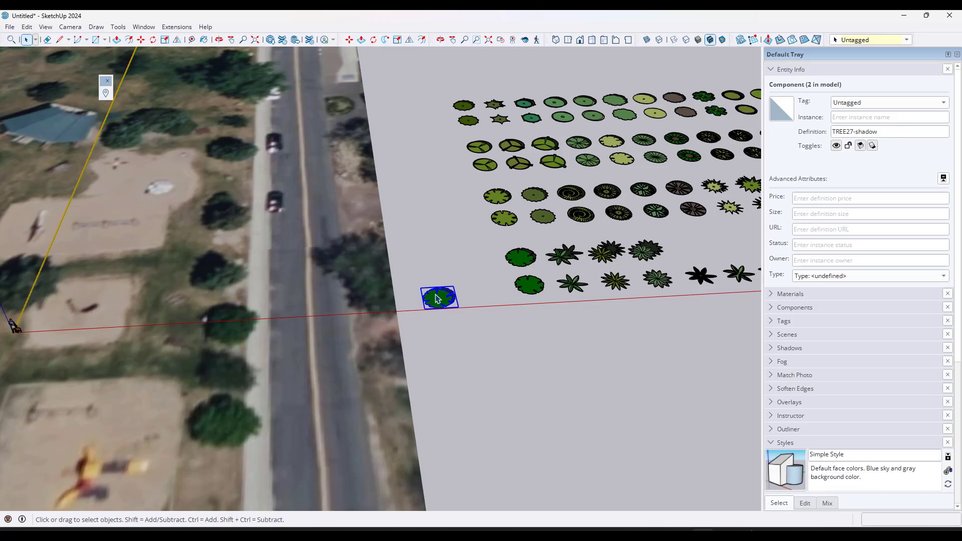
{"action": "double_click", "coordinate": [441, 301]}
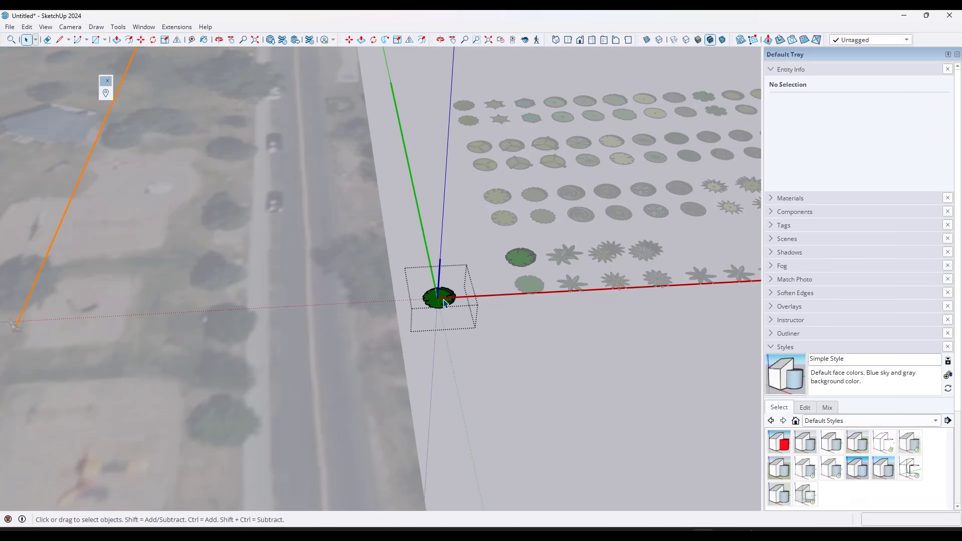
{"action": "scroll", "coordinate": [439, 300], "scroll_direction": "up", "scroll_amount": 4}
{"action": "scroll", "coordinate": [436, 299], "scroll_direction": "up", "scroll_amount": 2}
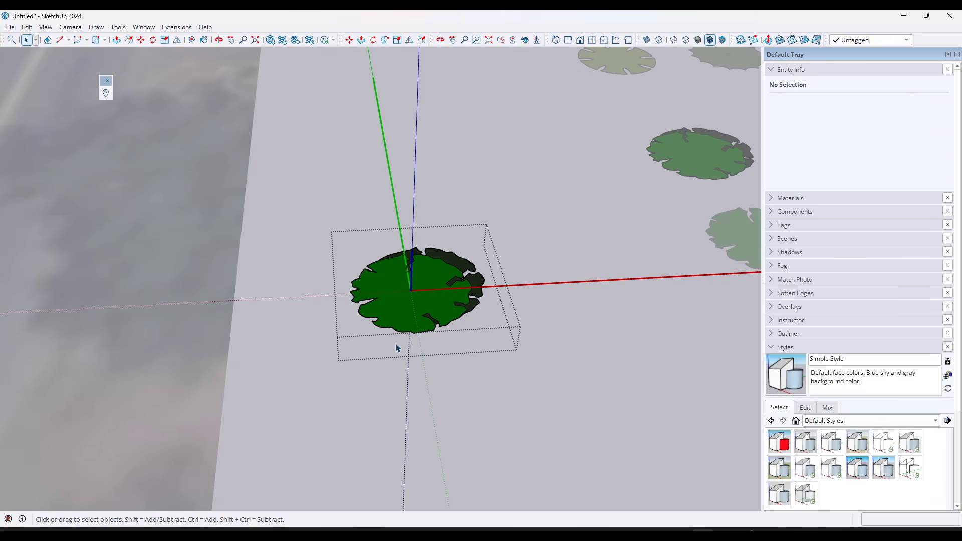
{"action": "middle_click_drag", "start_coordinate": [430, 323], "coordinate": [415, 298]}
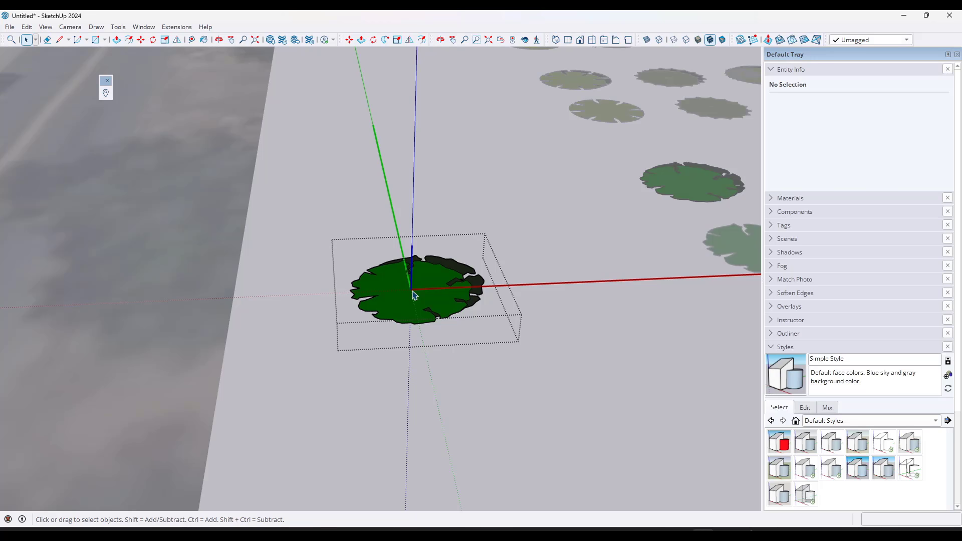
{"action": "scroll", "coordinate": [546, 322], "scroll_direction": "down", "scroll_amount": 6}
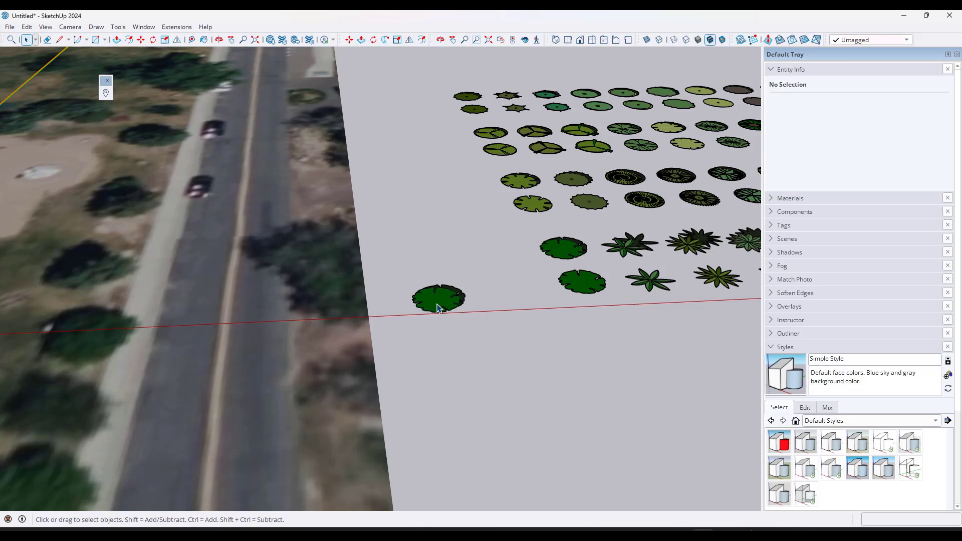
Move the pasted tree symbol by its center point about 71' onto the aerial tree beside the sidewalk on the red axis
{"action": "middle_click_drag", "start_coordinate": [451, 308], "coordinate": [470, 328]}
{"action": "key", "text": "m"}
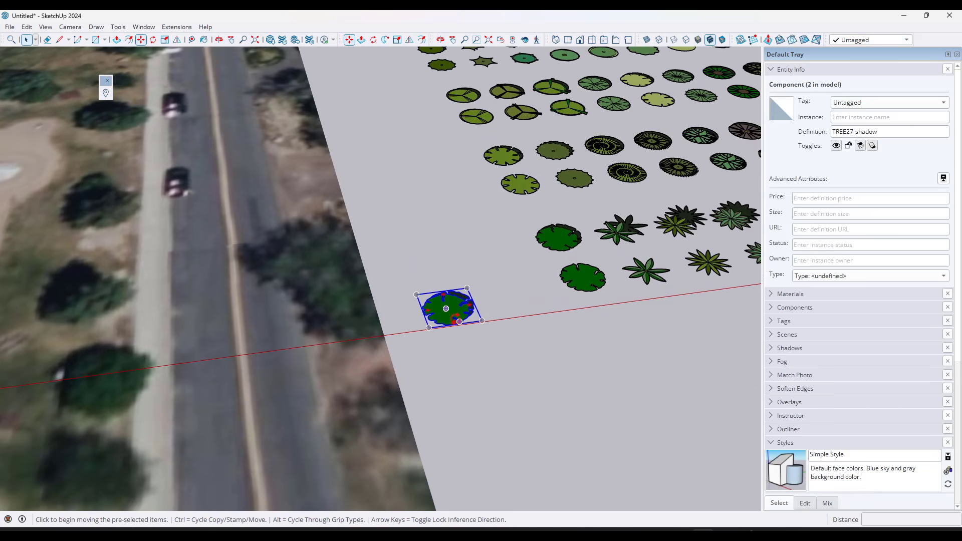
{"action": "left_click", "coordinate": [445, 307]}
{"action": "scroll", "coordinate": [168, 337], "scroll_direction": "down", "scroll_amount": 2}
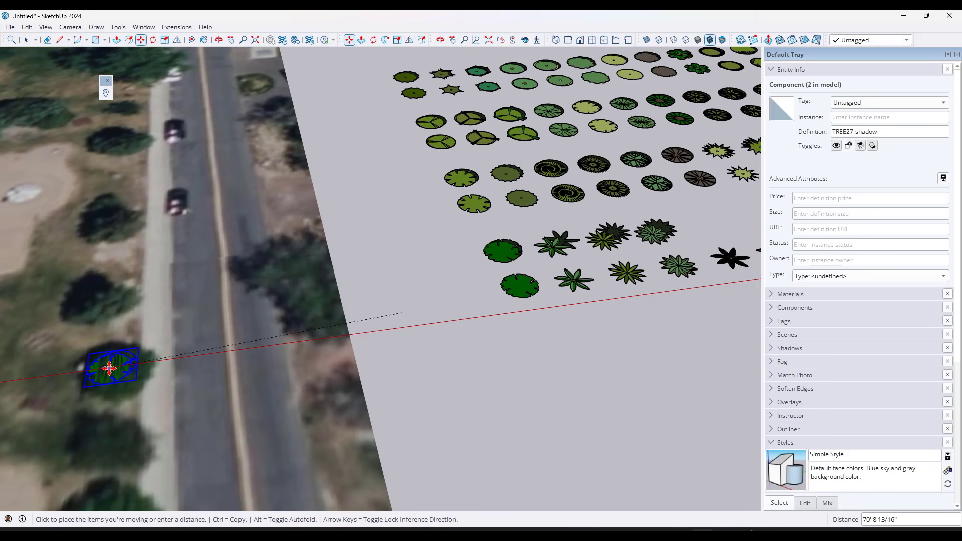
{"action": "left_click", "coordinate": [110, 366]}
{"action": "scroll", "coordinate": [595, 301], "scroll_direction": "down", "scroll_amount": 3}
{"action": "scroll", "coordinate": [373, 313], "scroll_direction": "up", "scroll_amount": 4}
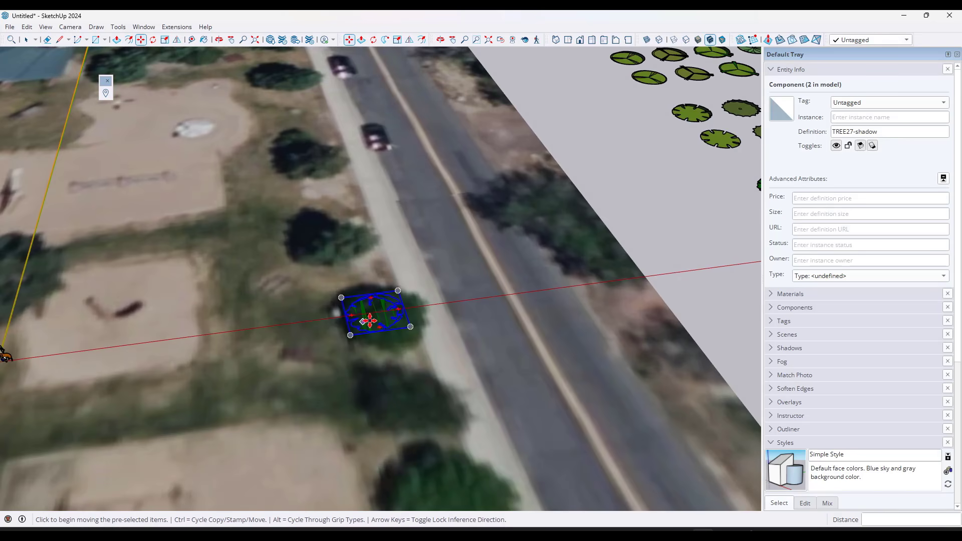
{"action": "scroll", "coordinate": [382, 308], "scroll_direction": "up", "scroll_amount": 3}
{"action": "scroll", "coordinate": [382, 308], "scroll_direction": "down", "scroll_amount": 1}
Cover three neighboring aerial trees along the sidewalk, from the red axis up the row, with center-aligned instances of the tree symbol
{"action": "key", "text": "ctrl"}
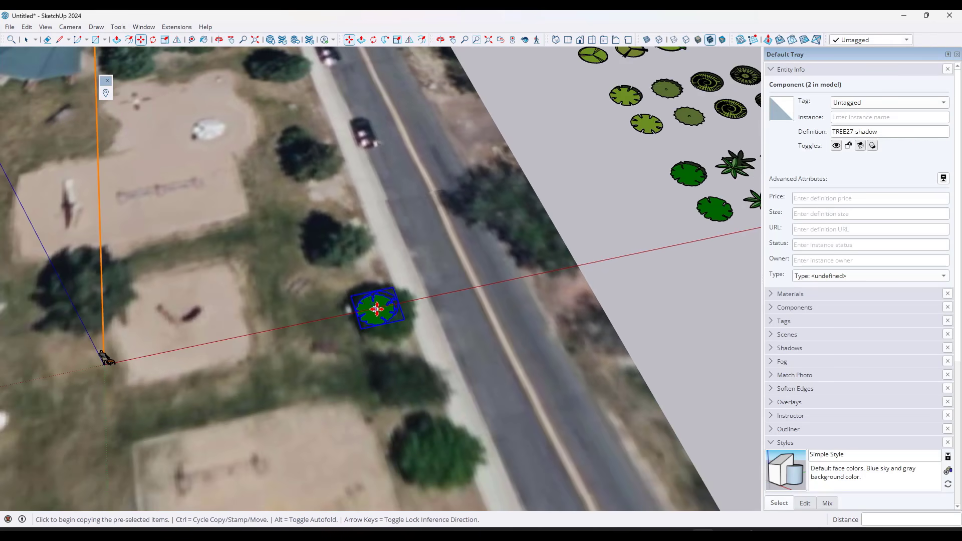
{"action": "left_click", "coordinate": [375, 309]}
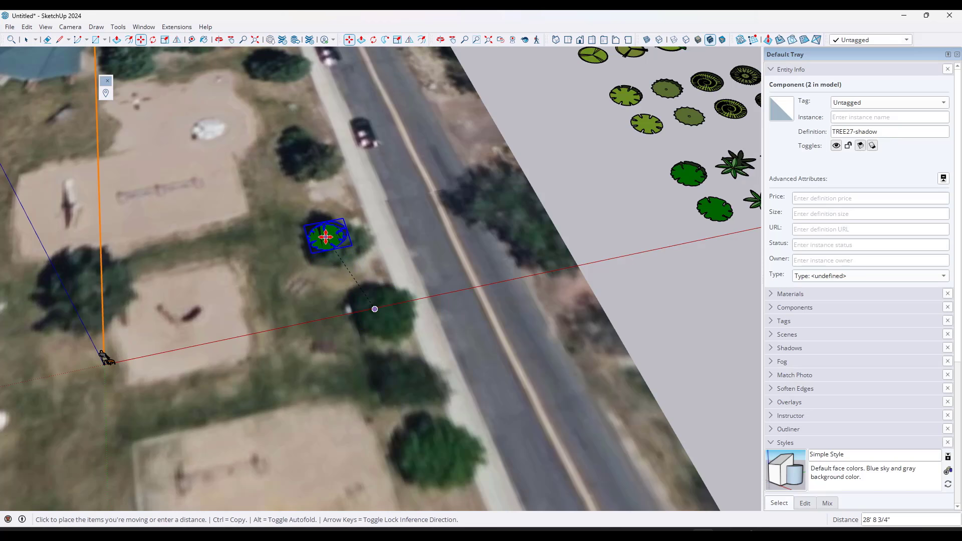
{"action": "left_click", "coordinate": [326, 236]}
{"action": "left_click", "coordinate": [326, 236]}
{"action": "left_click", "coordinate": [303, 158]}
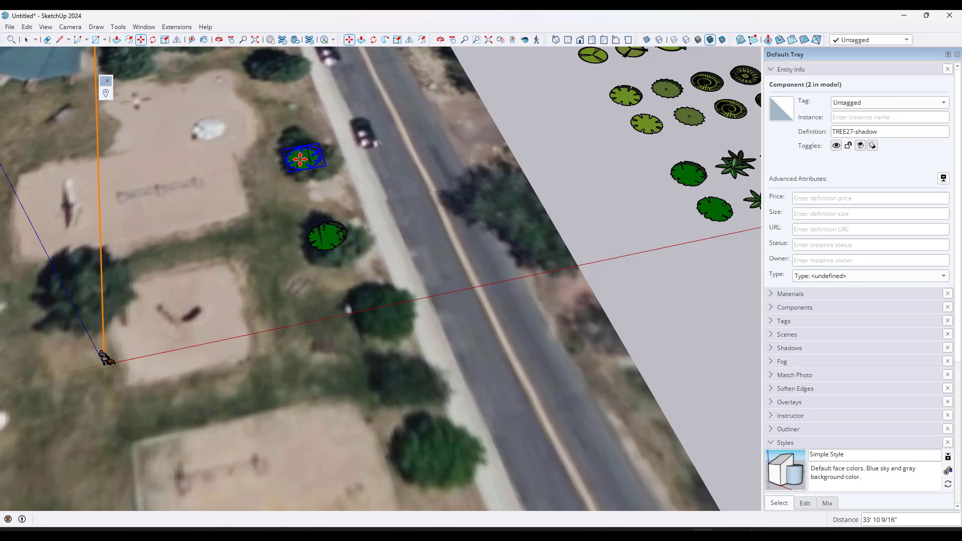
{"action": "key", "text": "ctrl"}
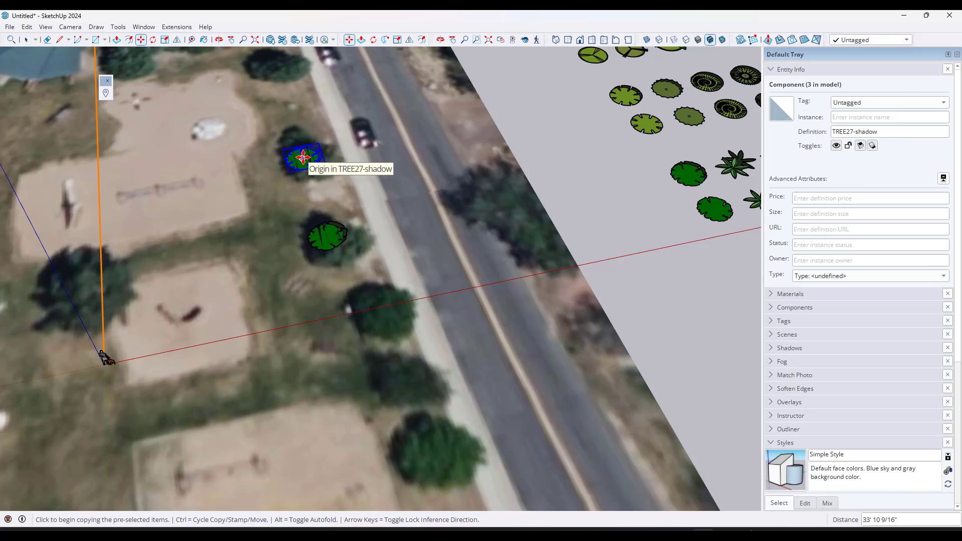
{"action": "left_click", "coordinate": [303, 158]}
{"action": "left_click", "coordinate": [384, 311]}
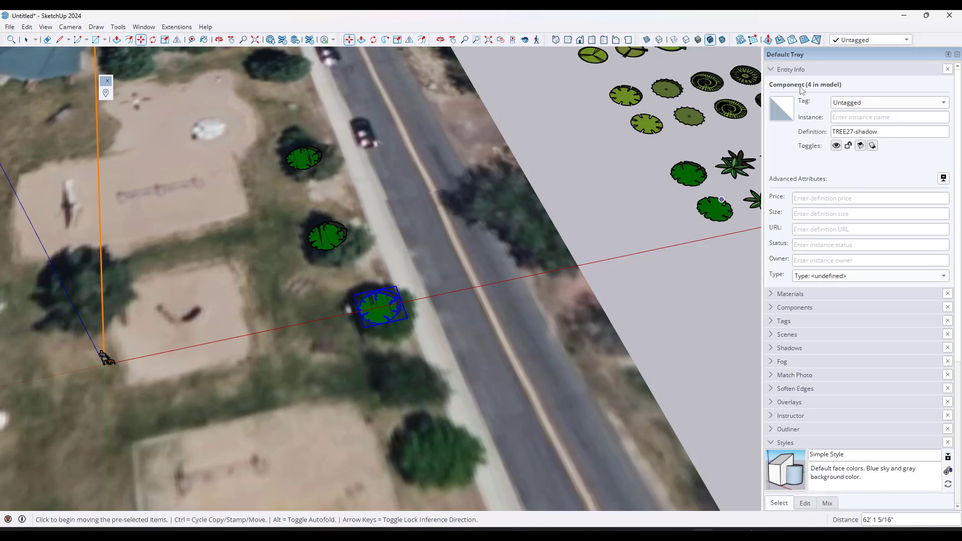
Copy the tree symbol from the red axis onto the next two aerial trees down the row beside the large play area
{"action": "scroll", "coordinate": [451, 118], "scroll_direction": "down", "scroll_amount": 3}
{"action": "scroll", "coordinate": [445, 249], "scroll_direction": "up", "scroll_amount": 2}
{"action": "key", "text": "ctrl"}
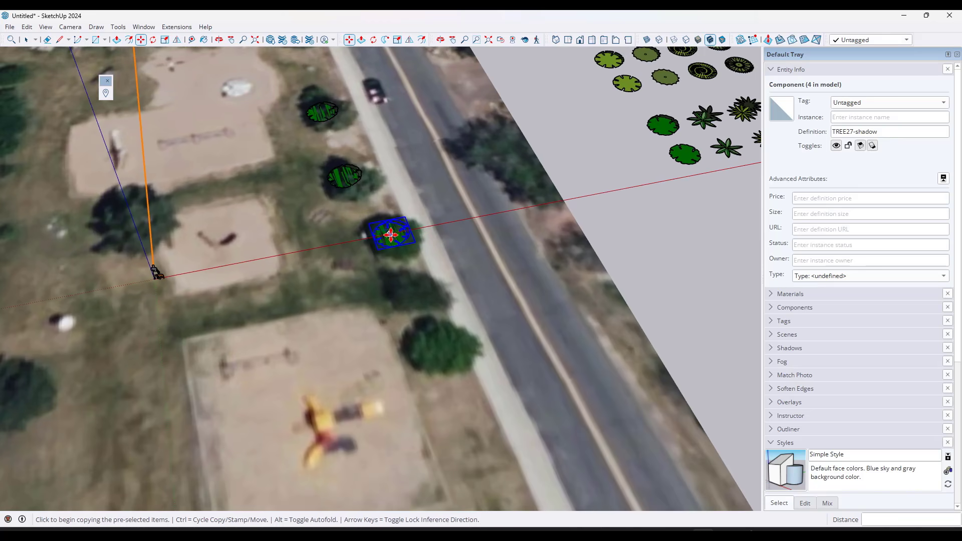
{"action": "left_click", "coordinate": [391, 234]}
{"action": "left_click", "coordinate": [408, 289]}
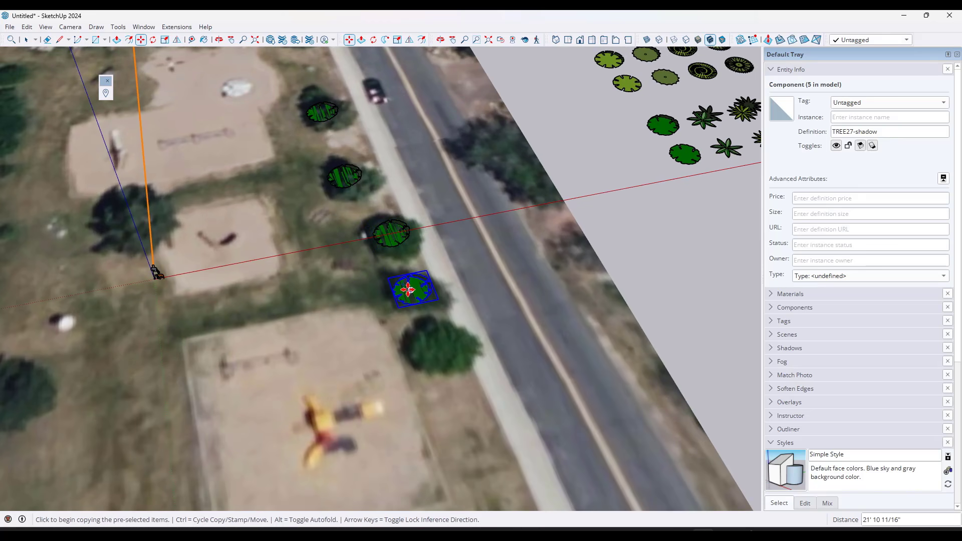
{"action": "left_click", "coordinate": [408, 289]}
{"action": "left_click", "coordinate": [431, 342]}
{"action": "key", "text": "space"}
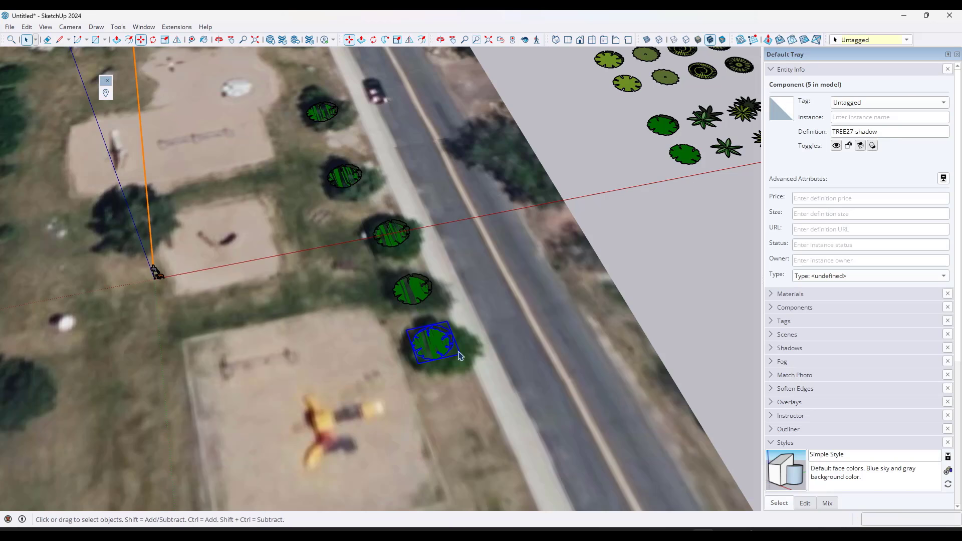
Try uniformly scaling the geometry inside the lowest placed tree, both about its center and about the opposite corner
{"action": "double_click", "coordinate": [443, 346]}
{"action": "key", "text": "ctrl+a"}
{"action": "key", "text": "s"}
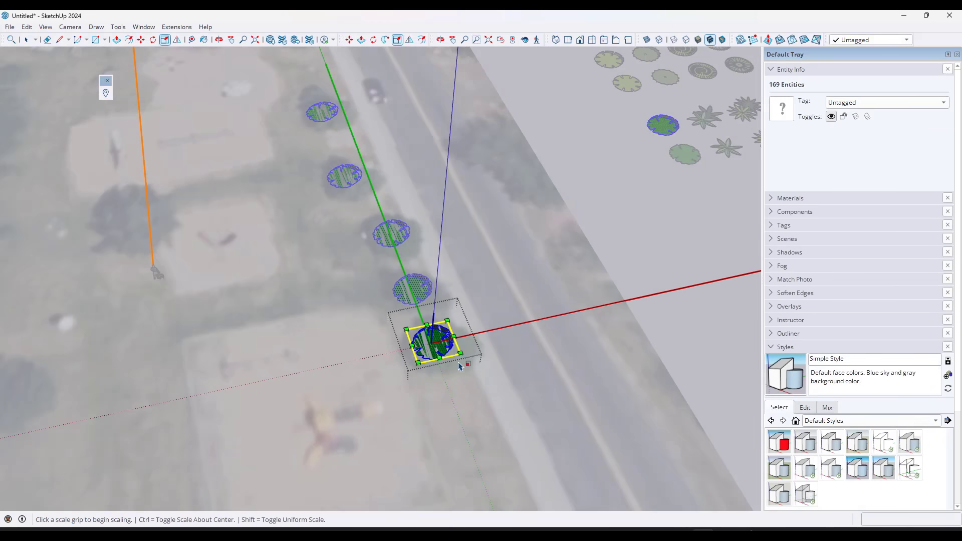
{"action": "left_click", "coordinate": [460, 353]}
{"action": "key", "text": "ctrl"}
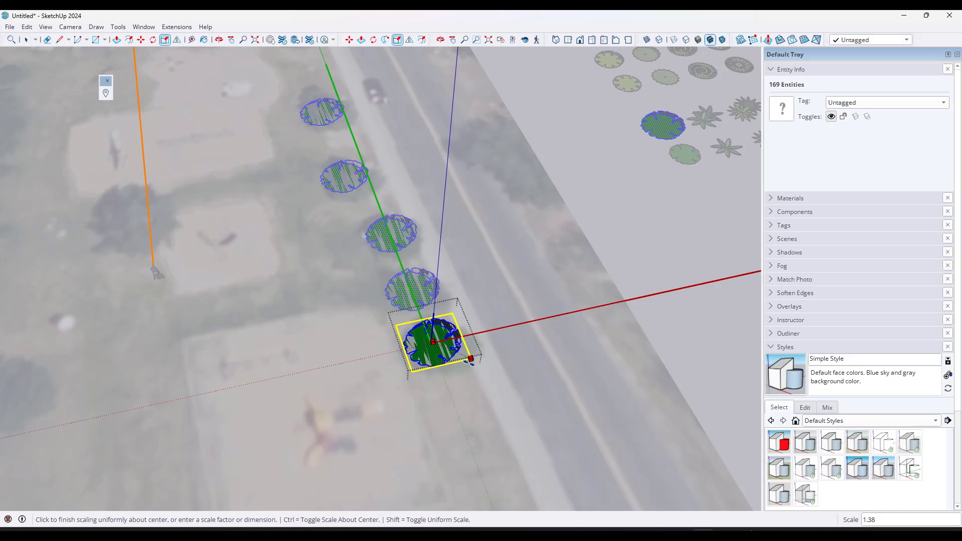
{"action": "key", "text": "ctrl"}
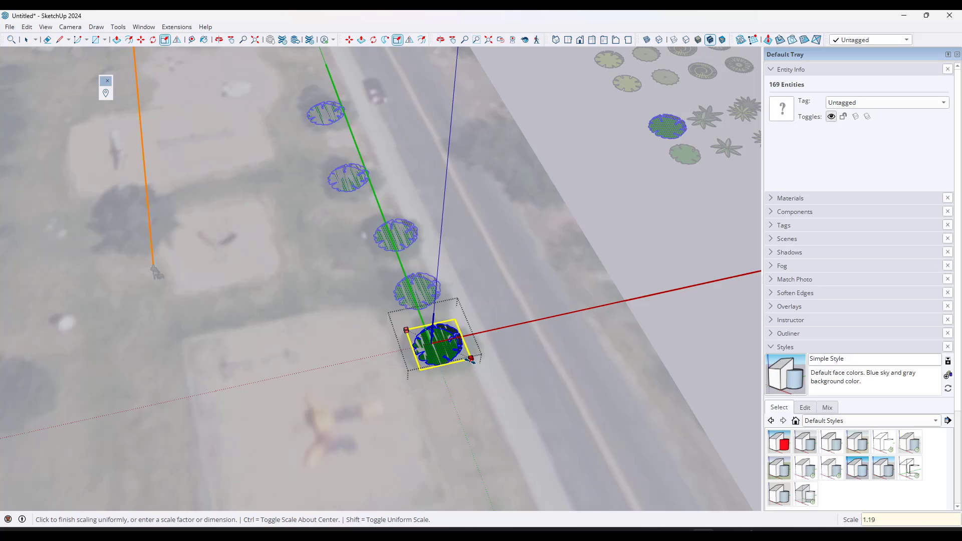
{"action": "key", "text": "Escape"}
{"action": "key", "text": "space"}
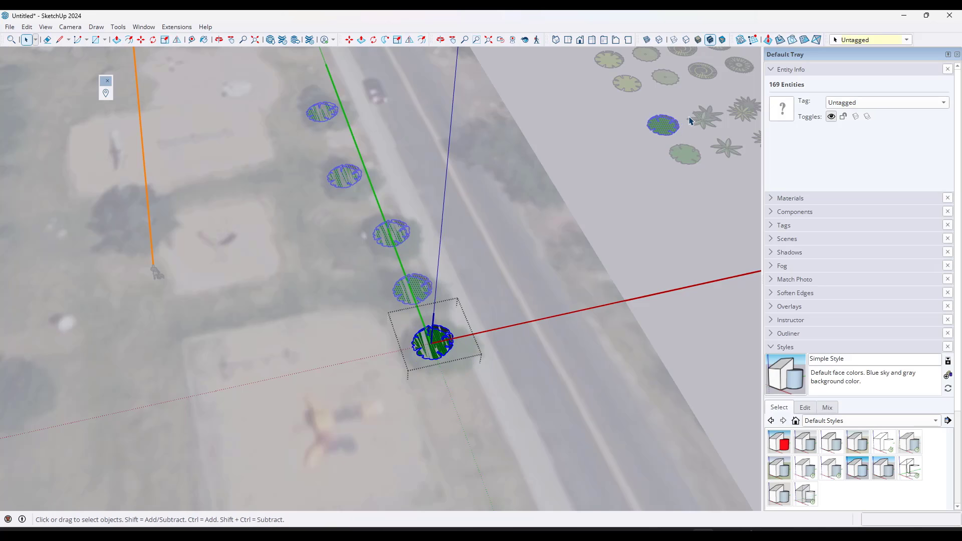
{"action": "left_click", "coordinate": [669, 195]}
{"action": "left_click", "coordinate": [700, 215]}
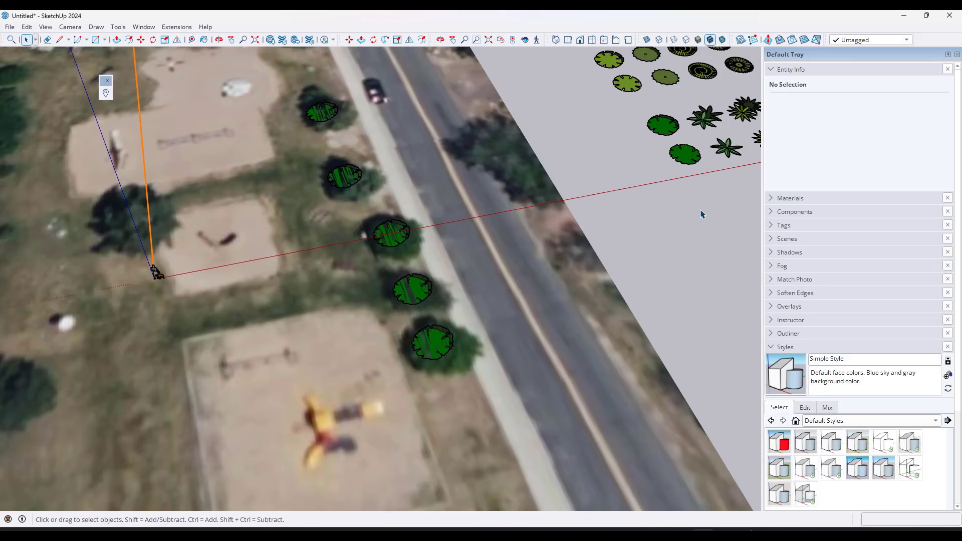
Select the five placed trees along the sidewalk and make them unique from the original symbol in the set
{"action": "scroll", "coordinate": [601, 221], "scroll_direction": "down", "scroll_amount": 3}
{"action": "middle_click_drag", "start_coordinate": [584, 228], "coordinate": [506, 232]}
{"action": "left_click_drag", "start_coordinate": [506, 118], "coordinate": [388, 354]}
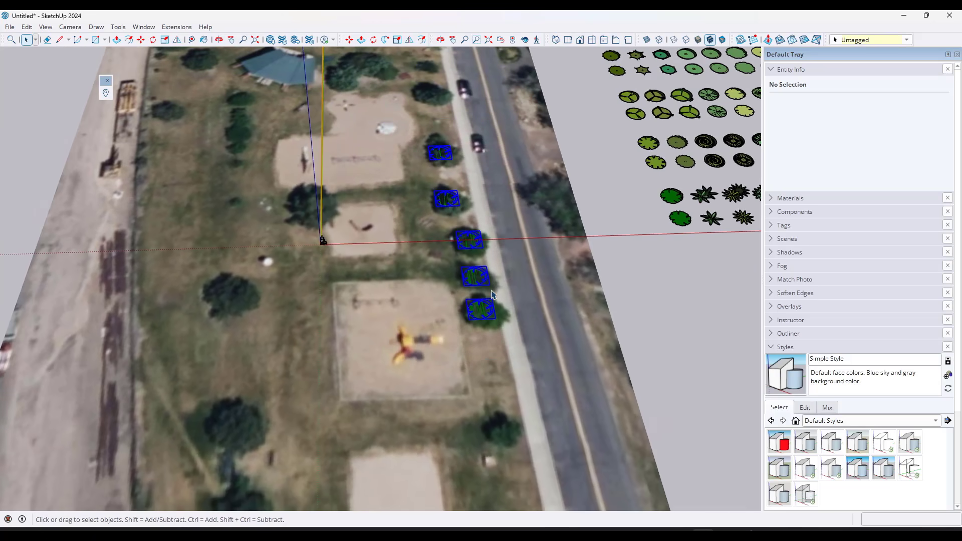
{"action": "right_click", "coordinate": [470, 241]}
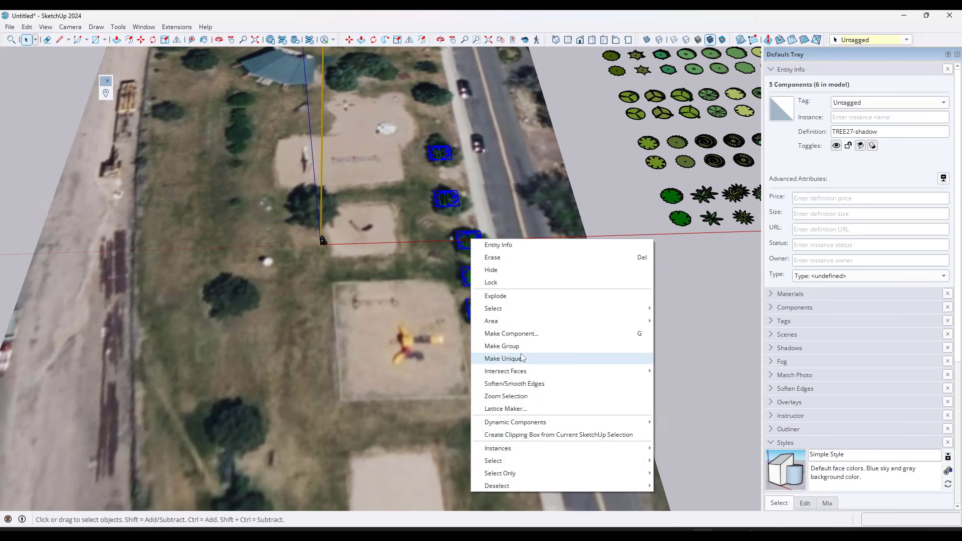
{"action": "left_click", "coordinate": [498, 359]}
Try enlarging the geometry inside the lowest unique tree uniformly about its center
{"action": "left_click_drag", "start_coordinate": [450, 292], "coordinate": [542, 356]}
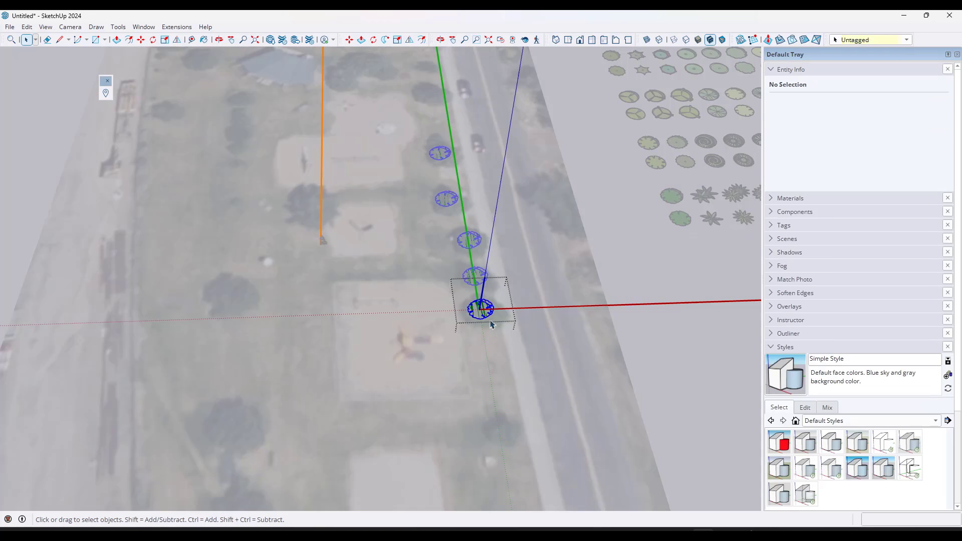
{"action": "key", "text": "s"}
{"action": "left_click", "coordinate": [495, 317], "text": "ctrl"}
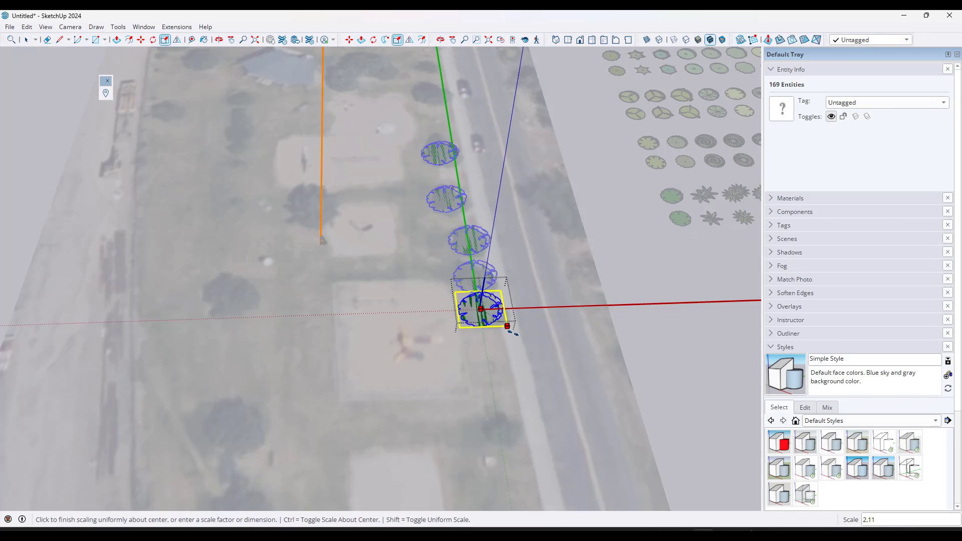
{"action": "left_click", "coordinate": [501, 322]}
{"action": "key", "text": "space"}
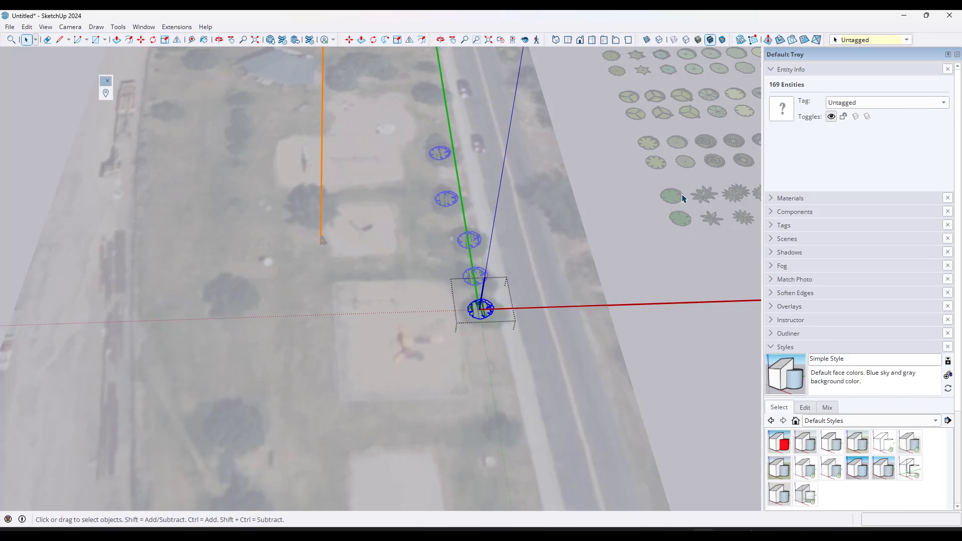
{"action": "left_click", "coordinate": [574, 253]}
{"action": "scroll", "coordinate": [481, 304], "scroll_direction": "up", "scroll_amount": 1}
Copy the lowest tree symbol by its center onto the next aerial tree further down the sidewalk
{"action": "left_click", "coordinate": [477, 312]}
{"action": "left_click", "coordinate": [492, 306]}
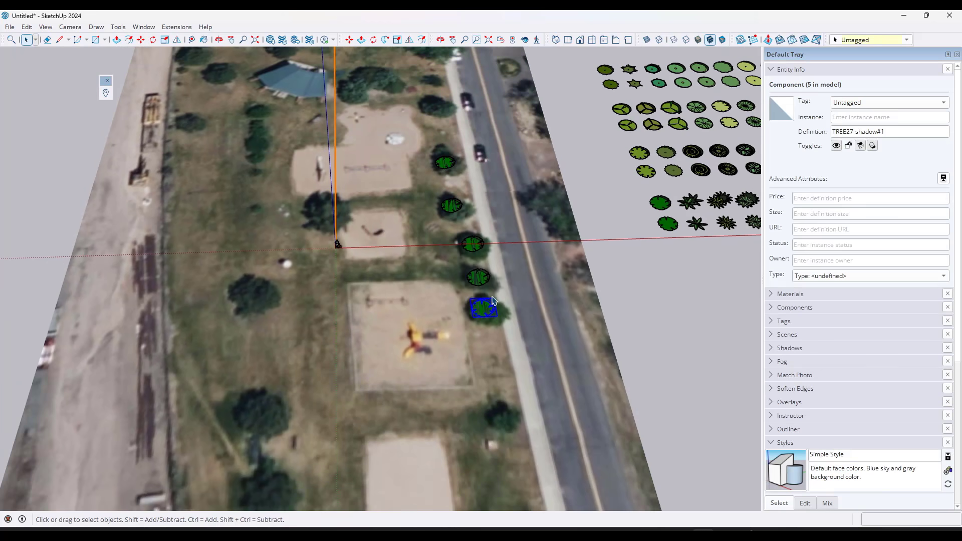
{"action": "key", "text": "m"}
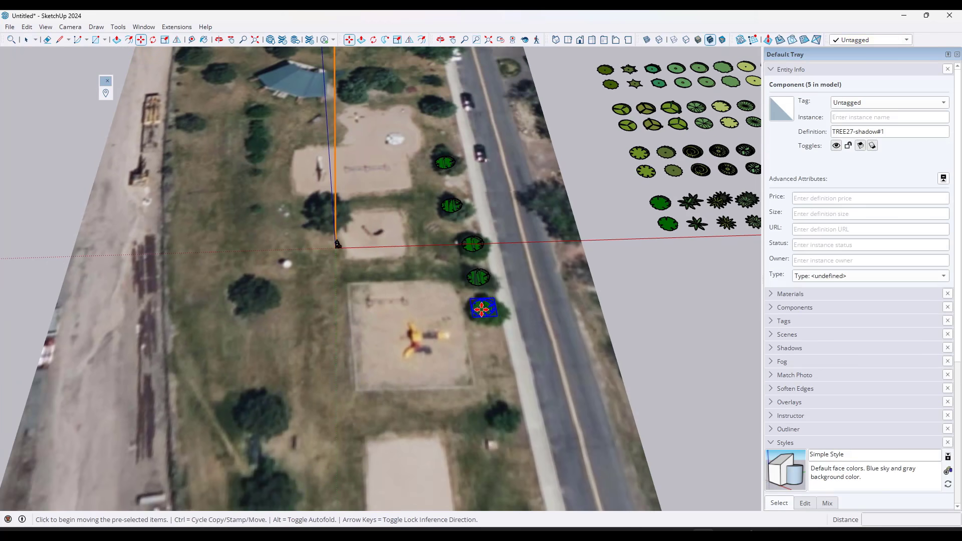
{"action": "key", "text": "ctrl"}
{"action": "left_click", "coordinate": [483, 308]}
{"action": "left_click", "coordinate": [500, 408]}
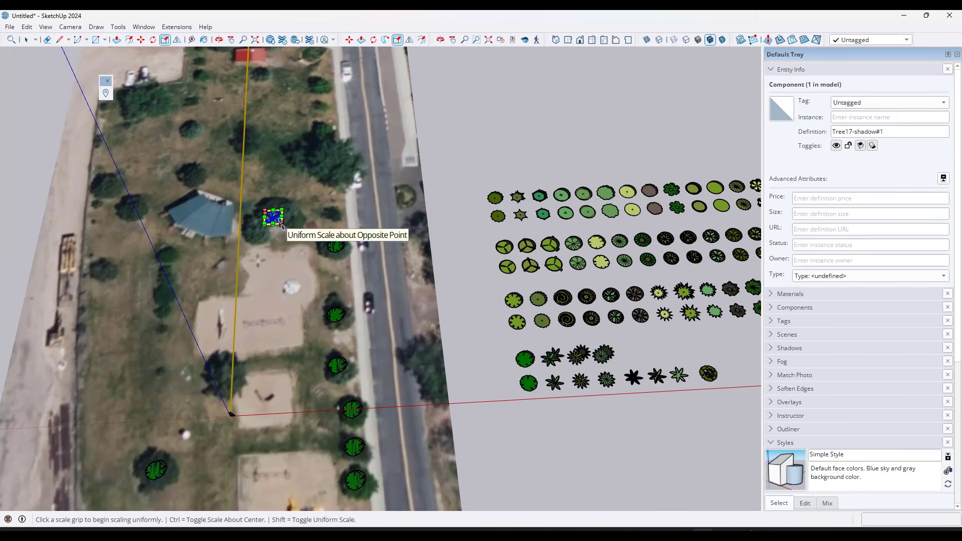
Enlarge the geometry inside the tree symbol near the model origin uniformly about its center to match the wide aerial canopy beneath it
{"action": "scroll", "coordinate": [221, 329], "scroll_direction": "down", "scroll_amount": 3}
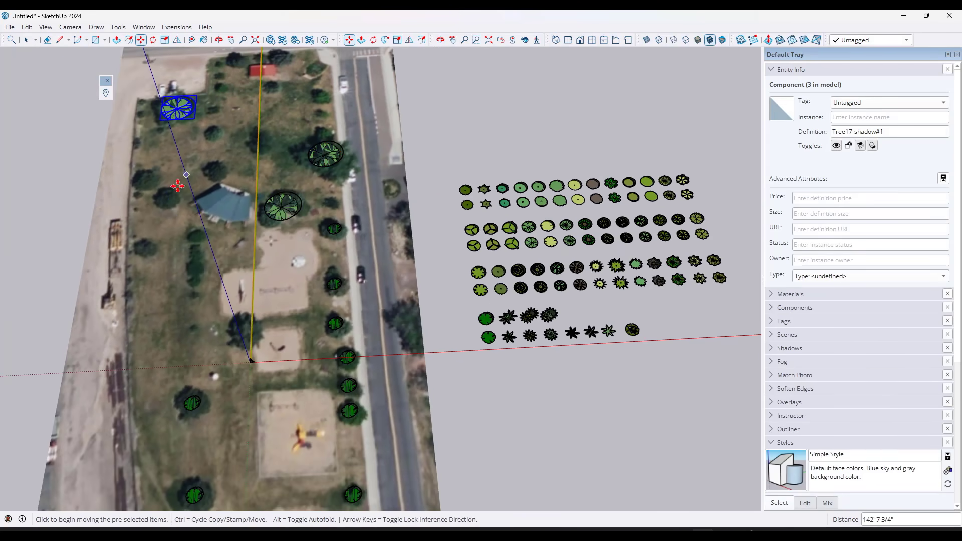
{"action": "scroll", "coordinate": [221, 329], "scroll_direction": "up", "scroll_amount": 5}
{"action": "key", "text": "space"}
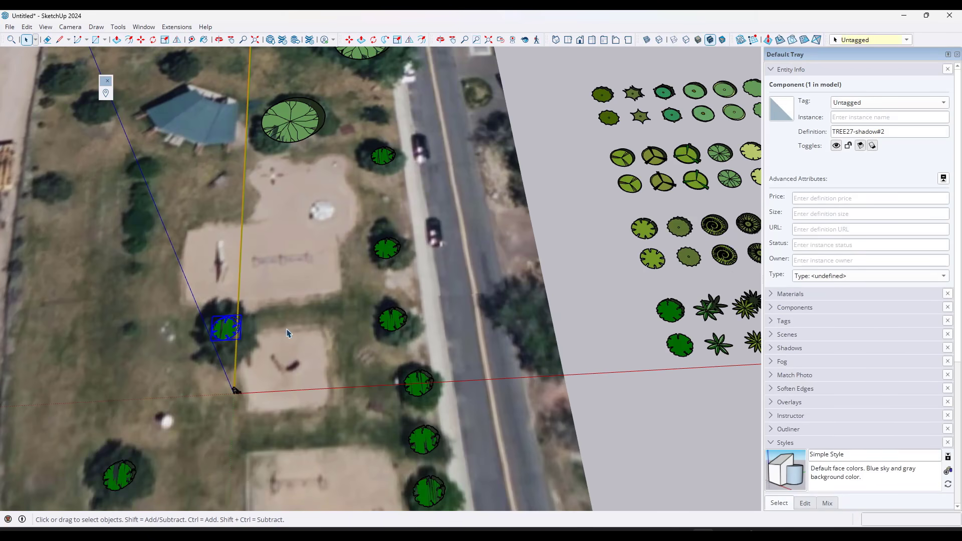
{"action": "scroll", "coordinate": [320, 331], "scroll_direction": "down", "scroll_amount": 2}
{"action": "scroll", "coordinate": [264, 334], "scroll_direction": "up", "scroll_amount": 4}
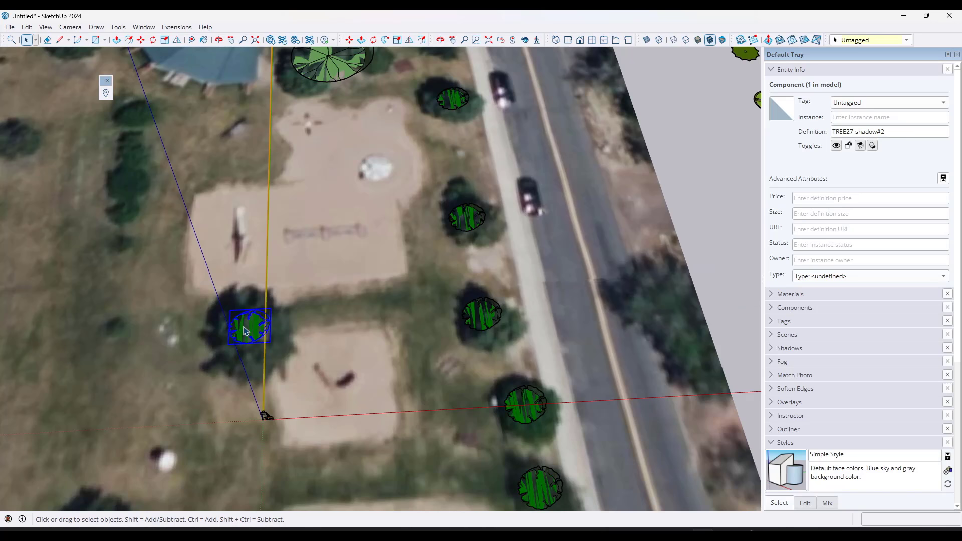
{"action": "double_click", "coordinate": [245, 330]}
{"action": "left_click_drag", "start_coordinate": [204, 293], "coordinate": [345, 402]}
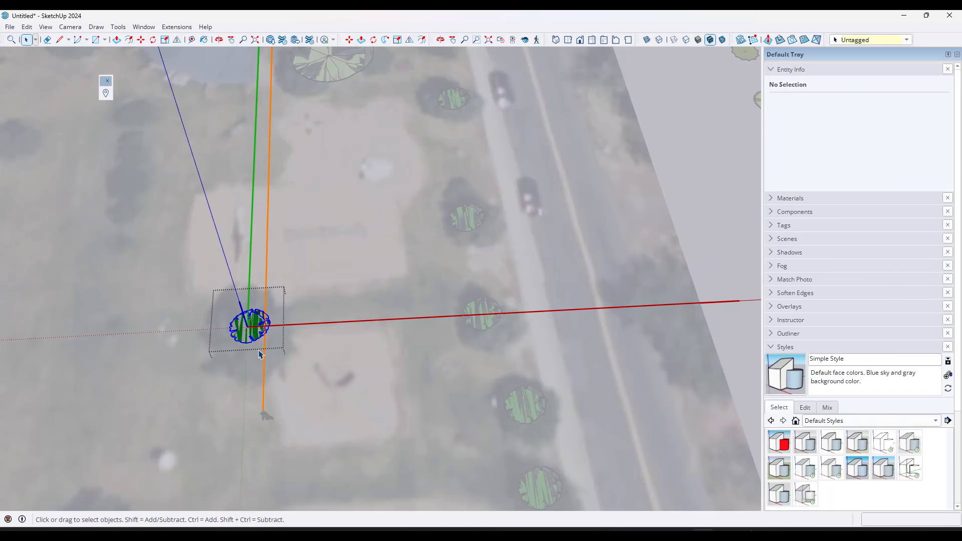
{"action": "key", "text": "s"}
{"action": "left_click_drag", "start_coordinate": [269, 343], "coordinate": [295, 361], "text": "ctrl"}
{"action": "key", "text": "space"}
{"action": "left_click", "coordinate": [352, 371]}
{"action": "scroll", "coordinate": [376, 328], "scroll_direction": "down", "scroll_amount": 2}
{"action": "scroll", "coordinate": [300, 326], "scroll_direction": "up", "scroll_amount": 2}
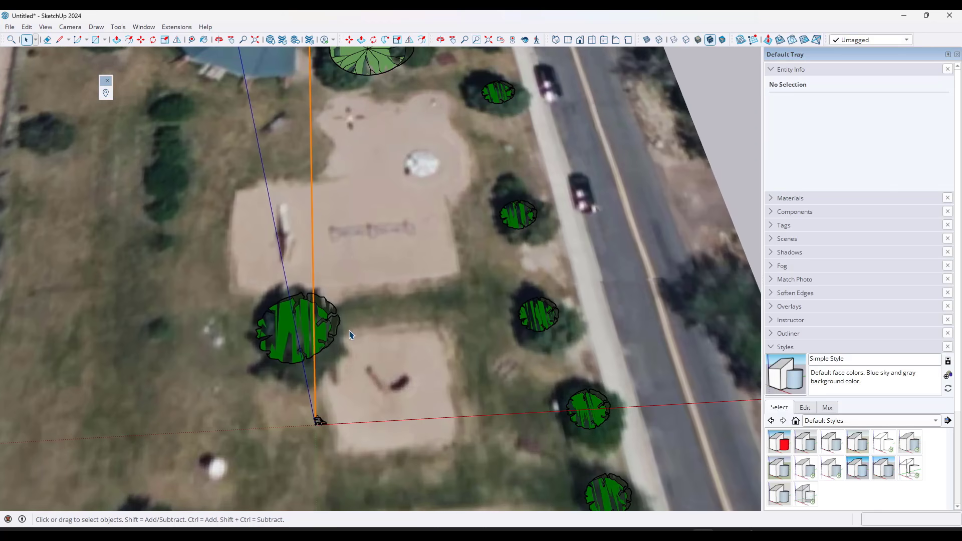
Copy the enlarged tree symbol near the origin by its center onto the two aerial trees west of the blue-roofed pavilion
{"action": "scroll", "coordinate": [345, 331], "scroll_direction": "down", "scroll_amount": 3}
{"action": "left_click", "coordinate": [327, 335]}
{"action": "scroll", "coordinate": [326, 336], "scroll_direction": "down", "scroll_amount": 1}
{"action": "key", "text": "m"}
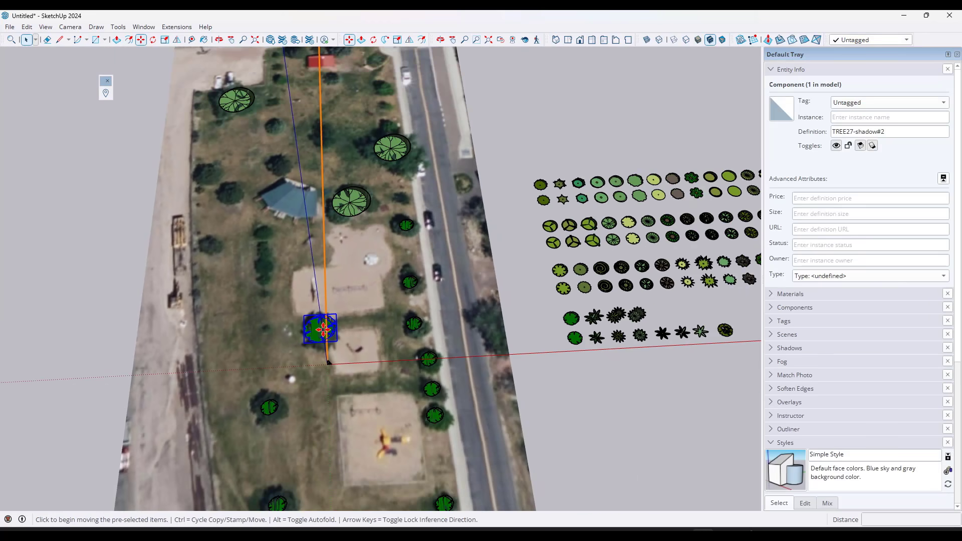
{"action": "key", "text": "ctrl"}
{"action": "left_click", "coordinate": [318, 328]}
{"action": "left_click", "coordinate": [206, 173]}
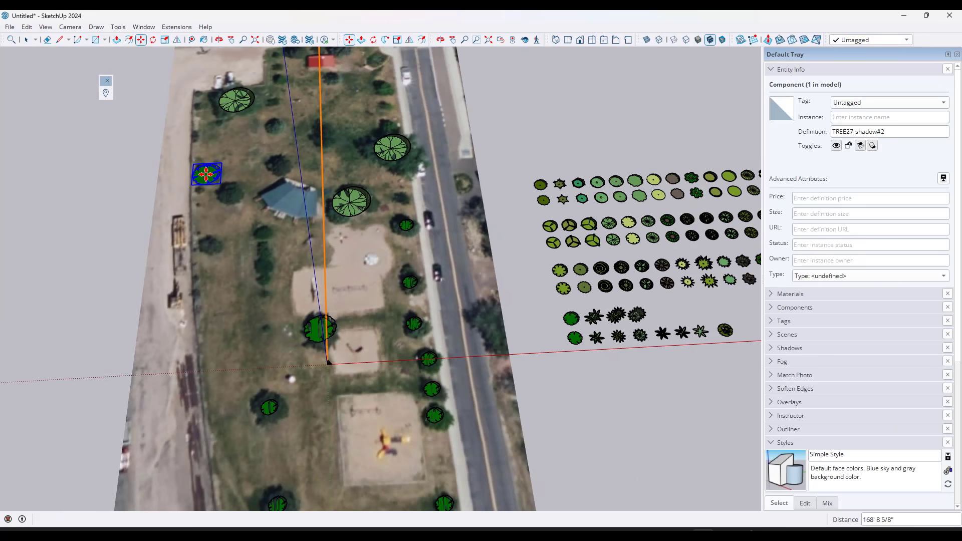
{"action": "key", "text": "ctrl"}
{"action": "left_click", "coordinate": [206, 173]}
{"action": "left_click", "coordinate": [230, 191]}
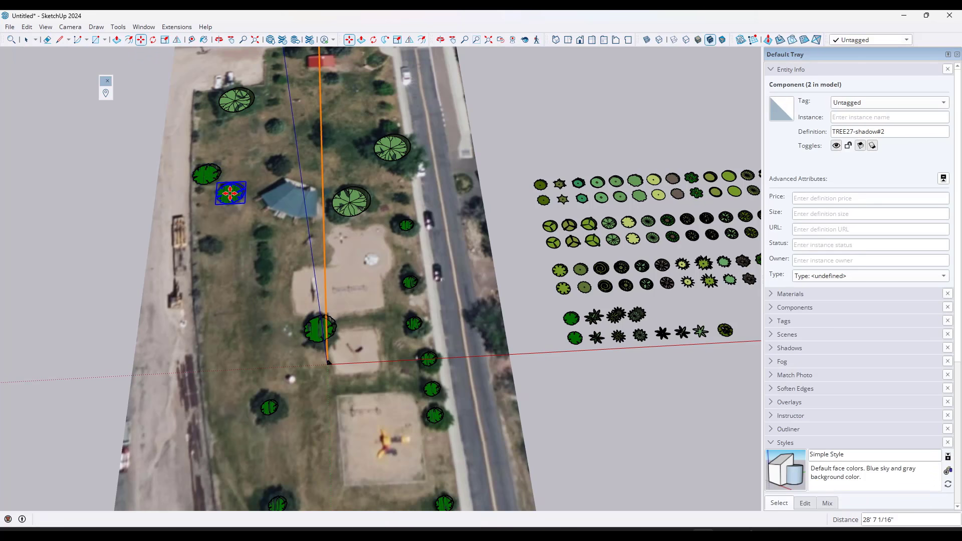
Copy the same enlarged tree by its center onto the two aerial trees just north and northeast of the blue-roofed pavilion
{"action": "key", "text": "ctrl"}
{"action": "left_click", "coordinate": [230, 192]}
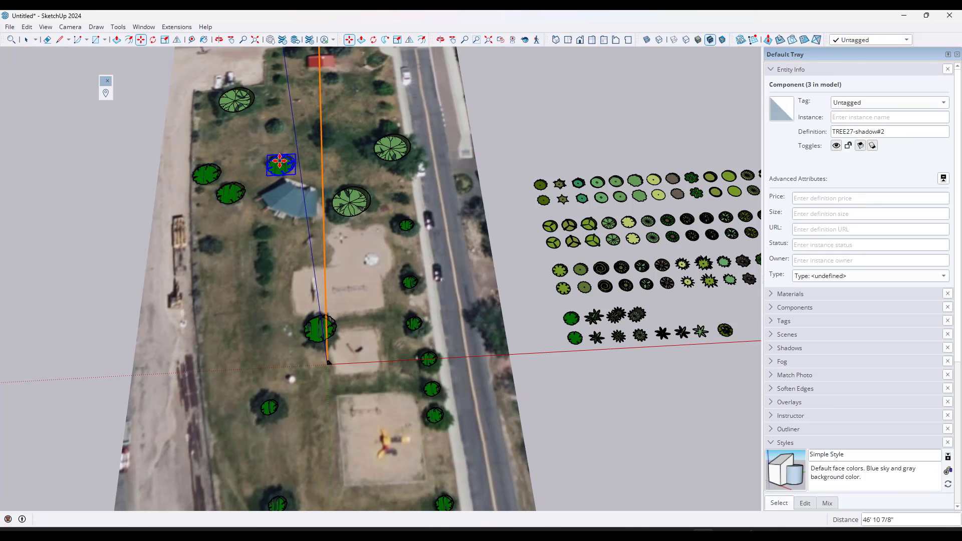
{"action": "left_click", "coordinate": [280, 164]}
{"action": "left_click", "coordinate": [280, 165]}
{"action": "left_click", "coordinate": [322, 133]}
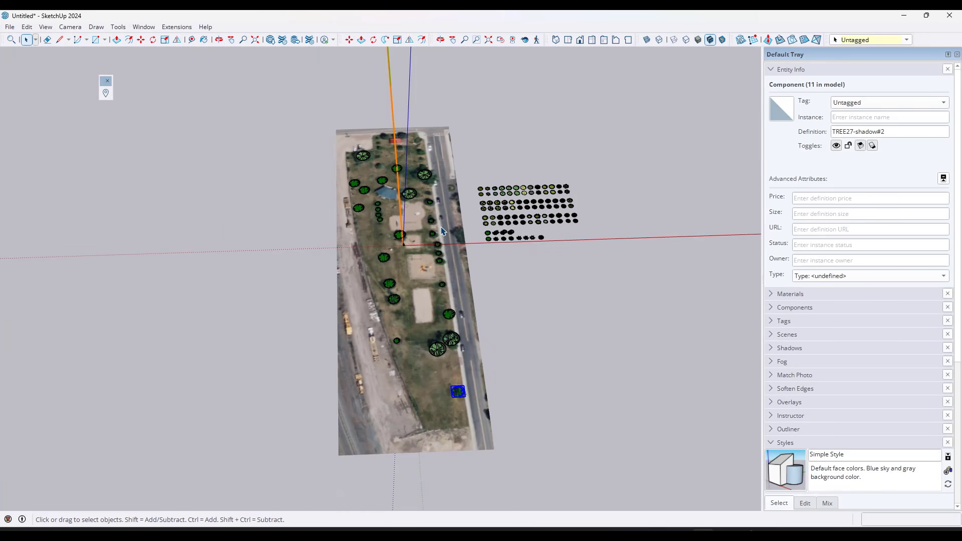
Switch to the top view and select all tree symbols placed on the aerial, leaving out the separate symbol set
{"action": "left_click", "coordinate": [567, 39]}
{"action": "scroll", "coordinate": [286, 177], "scroll_direction": "up", "scroll_amount": 1}
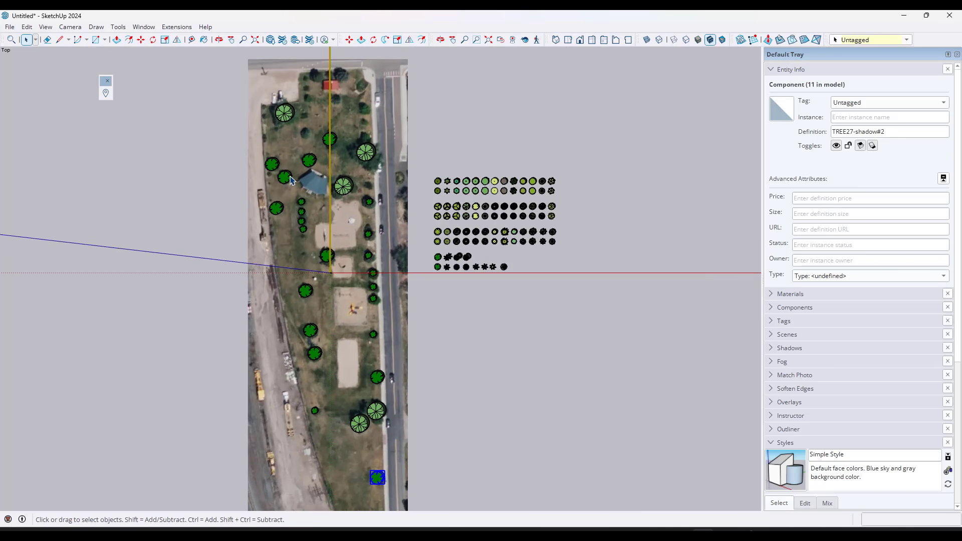
{"action": "scroll", "coordinate": [298, 175], "scroll_direction": "down", "scroll_amount": 1}
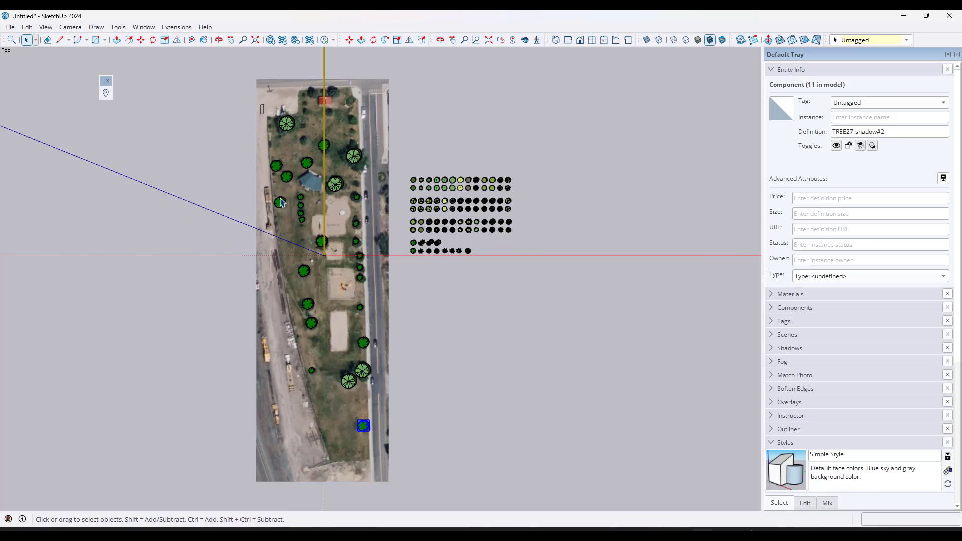
{"action": "left_click_drag", "start_coordinate": [260, 103], "coordinate": [384, 465]}
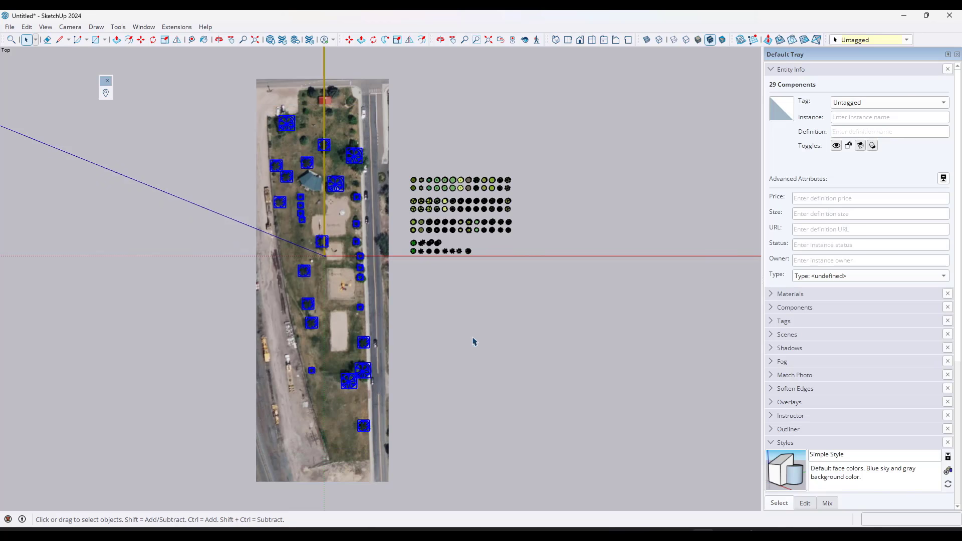
Create a tag named Trees and assign it to the selected tree symbols
{"action": "left_click", "coordinate": [771, 322]}
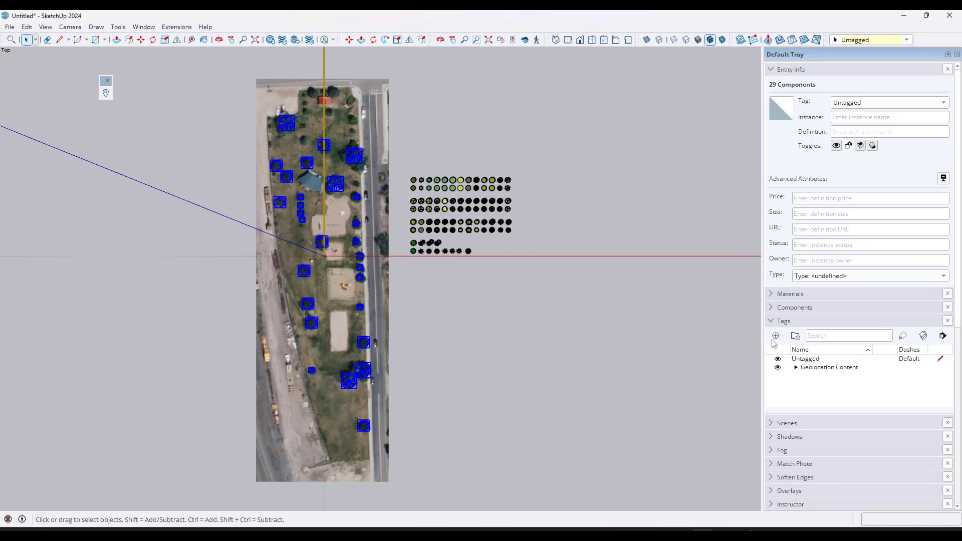
{"action": "left_click", "coordinate": [776, 336]}
{"action": "left_click", "coordinate": [860, 105]}
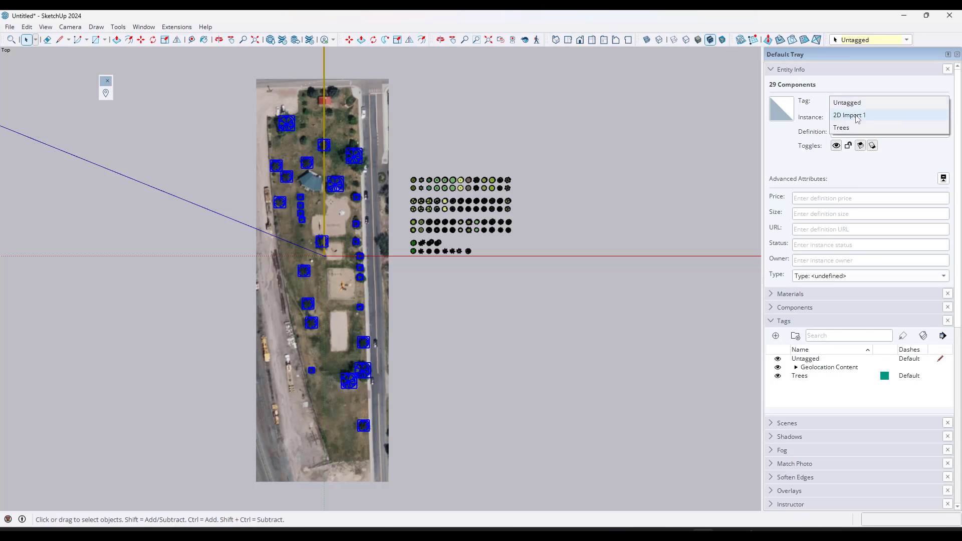
{"action": "left_click", "coordinate": [852, 131]}
{"action": "left_click", "coordinate": [620, 265]}
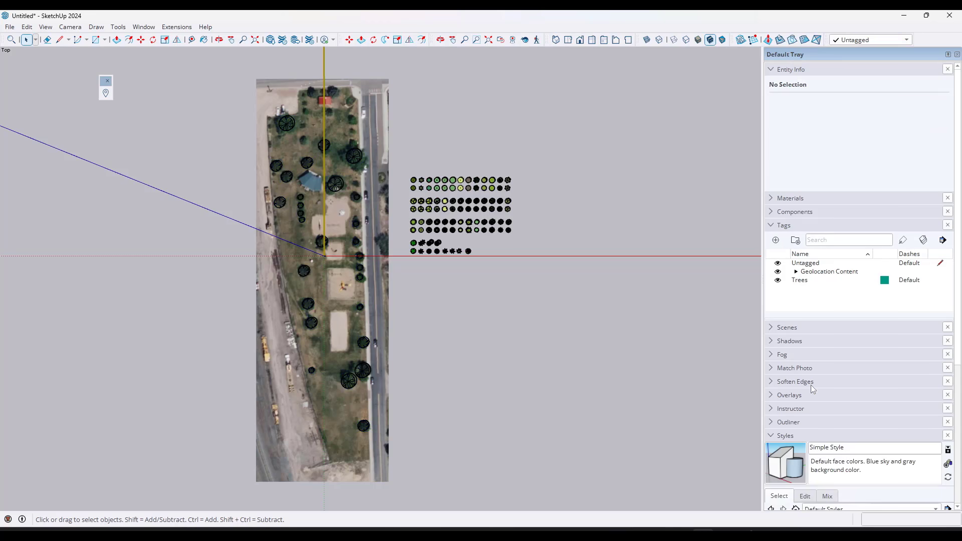
Toggle the visibility of the Geolocation Content and Trees tags to view the tree symbols and the aerial separately
{"action": "scroll", "coordinate": [801, 350], "scroll_direction": "down", "scroll_amount": 3}
{"action": "left_click", "coordinate": [777, 151]}
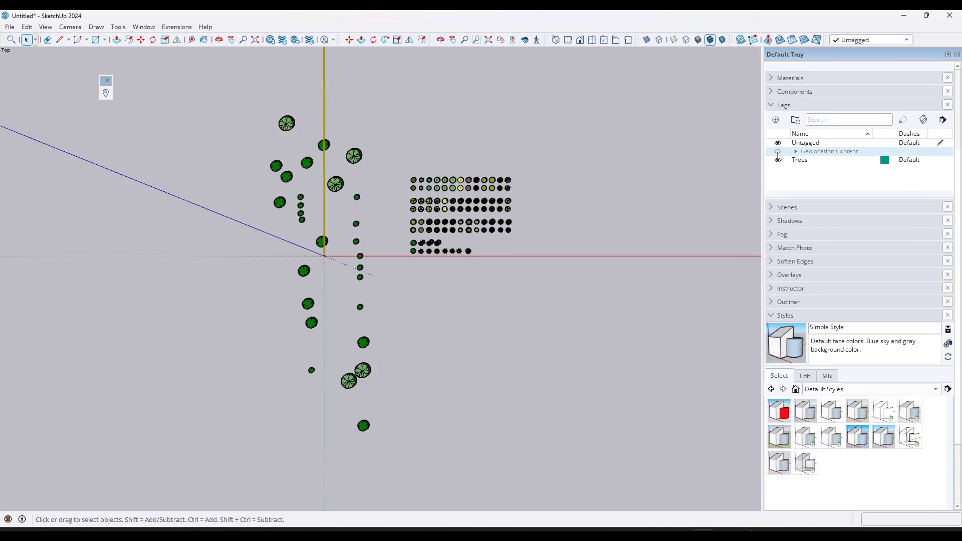
{"action": "left_click", "coordinate": [778, 151]}
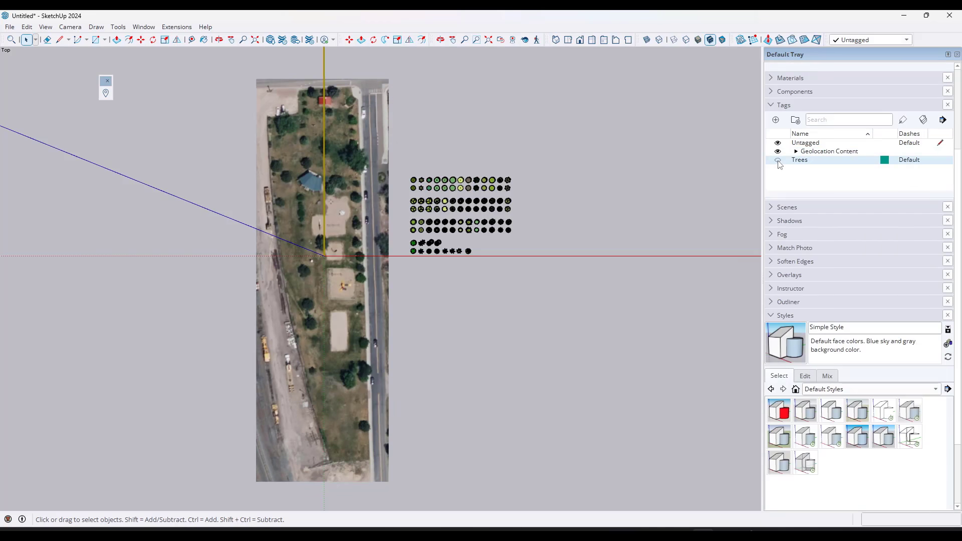
{"action": "double_click", "coordinate": [777, 152]}
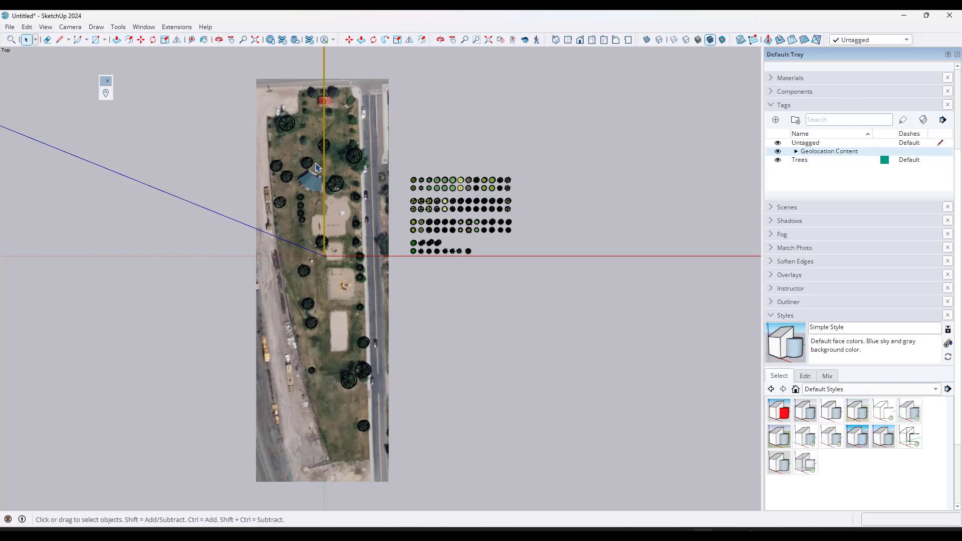
Copy a small sidewalk tree by its center onto the aerial trees in the row beside the parking lot
{"action": "scroll", "coordinate": [308, 144], "scroll_direction": "up", "scroll_amount": 5}
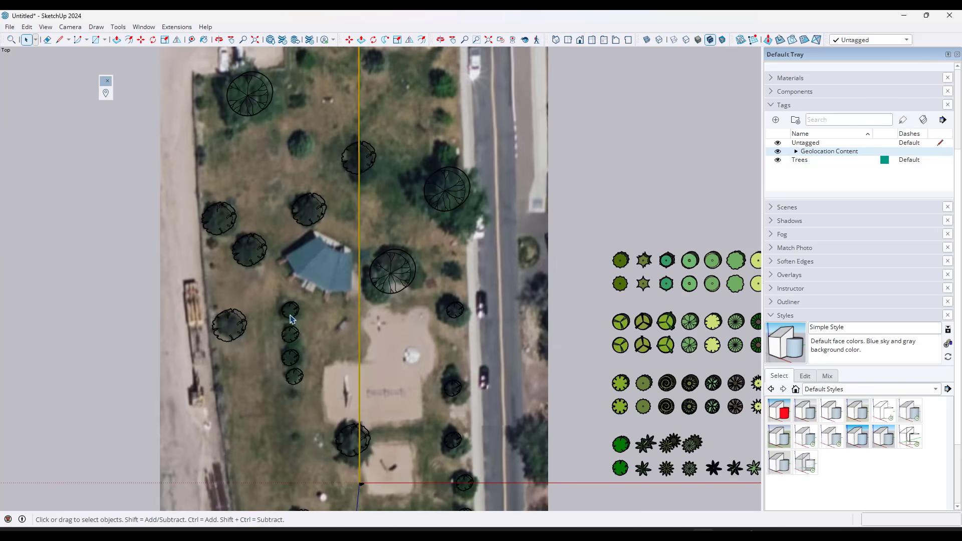
{"action": "left_click", "coordinate": [458, 393]}
{"action": "key", "text": "m"}
{"action": "key", "text": "ctrl"}
{"action": "left_click", "coordinate": [458, 393]}
{"action": "left_click", "coordinate": [369, 144]}
{"action": "scroll", "coordinate": [357, 173], "scroll_direction": "up", "scroll_amount": 4}
{"action": "left_click", "coordinate": [359, 265]}
{"action": "scroll", "coordinate": [359, 267], "scroll_direction": "down", "scroll_amount": 4}
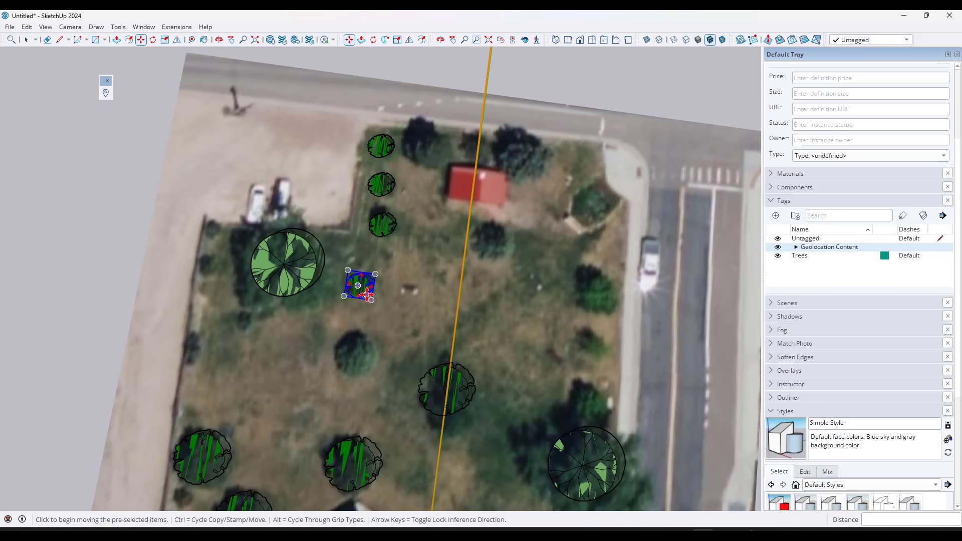
Copy the small tree onto the isolated canopy south of the row, the tree below the red roof, and the canopy northeast of the roof
{"action": "key", "text": "ctrl"}
{"action": "left_click", "coordinate": [359, 286]}
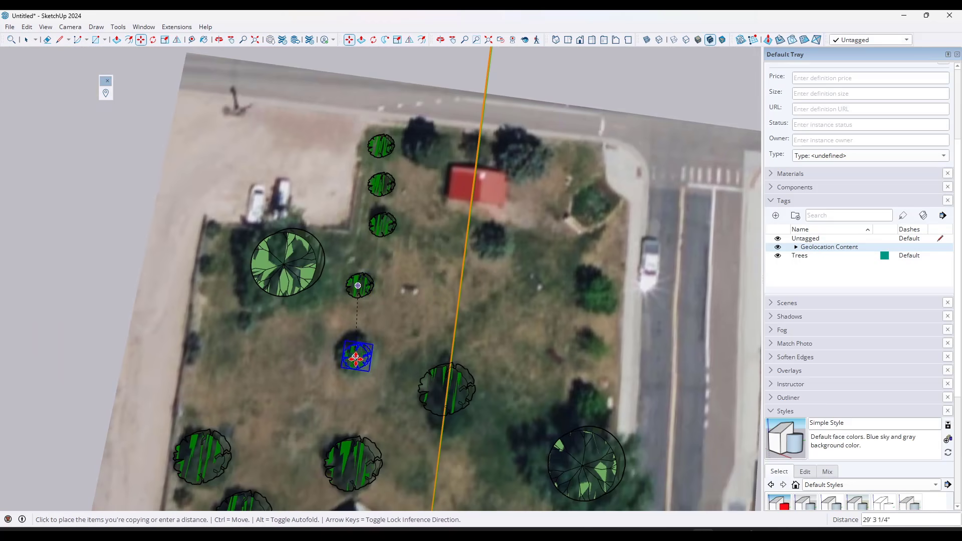
{"action": "left_click", "coordinate": [357, 355]}
{"action": "left_click", "coordinate": [357, 354]}
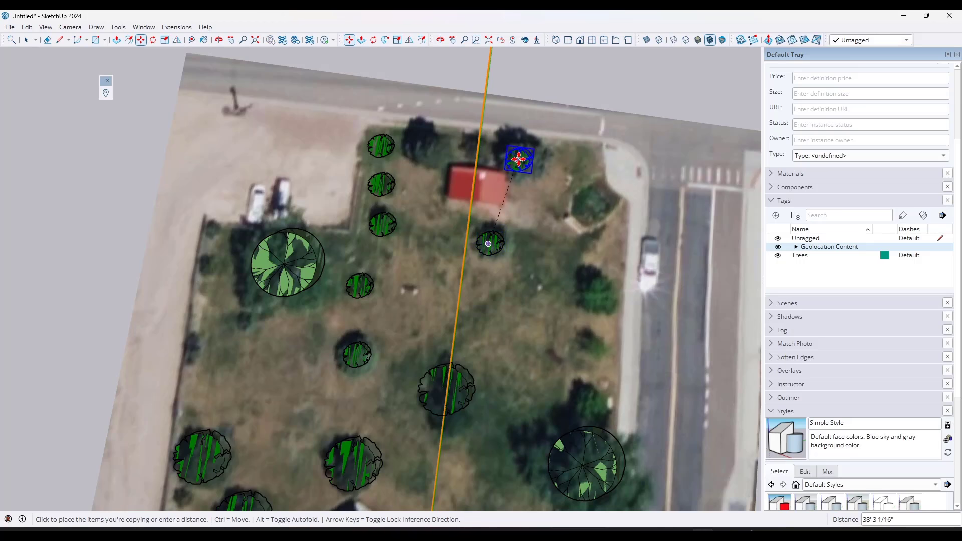
{"action": "left_click", "coordinate": [519, 157]}
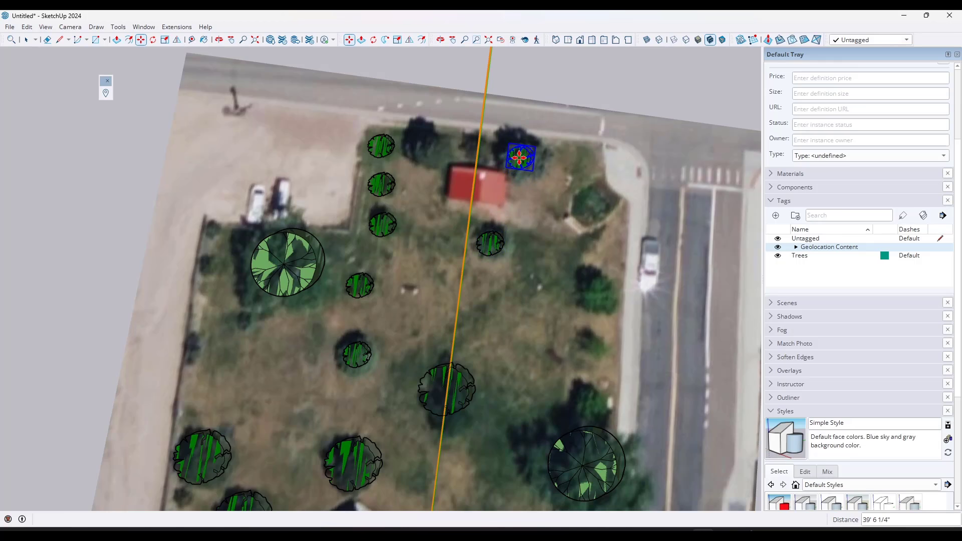
Copy the small tree by its center onto the two remaining aerial trees north and northwest of the red roof
{"action": "left_click", "coordinate": [519, 158]}
{"action": "left_click", "coordinate": [472, 144]}
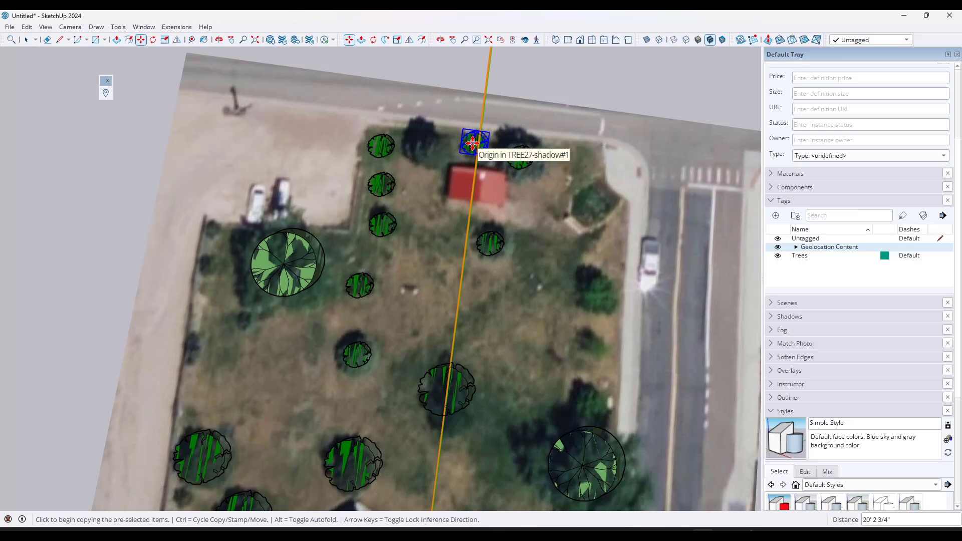
{"action": "left_click", "coordinate": [471, 143]}
{"action": "left_click", "coordinate": [418, 142]}
{"action": "key", "text": "ctrl"}
{"action": "key", "text": "ctrl"}
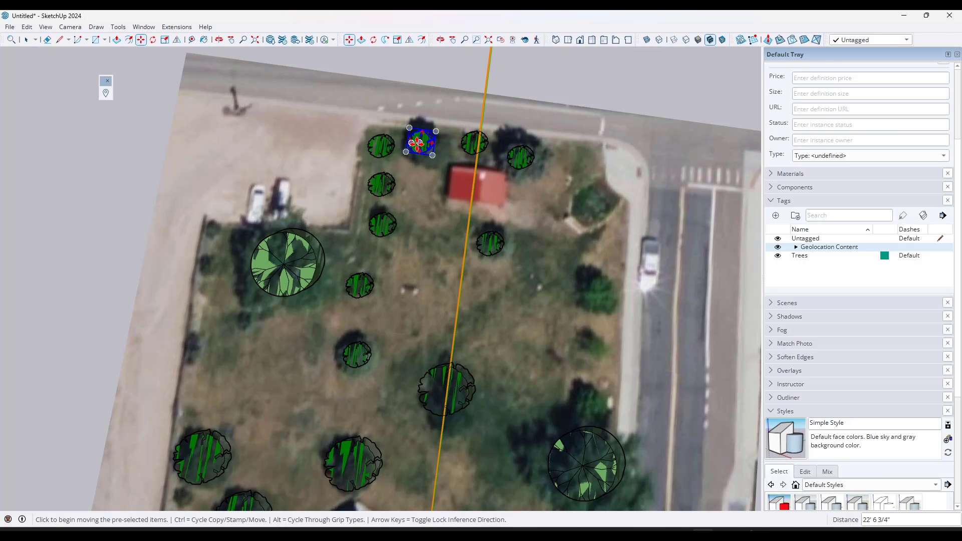
Copy the small tree by its center onto the two northernmost aerial trees along the street sidewalk
{"action": "key", "text": "ctrl"}
{"action": "left_click", "coordinate": [417, 143]}
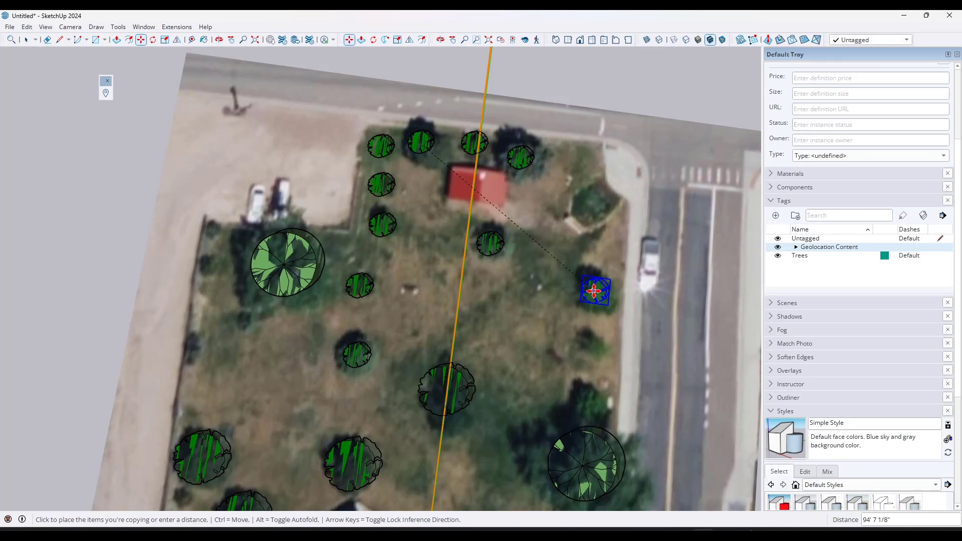
{"action": "left_click", "coordinate": [586, 283]}
{"action": "scroll", "coordinate": [583, 281], "scroll_direction": "down", "scroll_amount": 2}
{"action": "scroll", "coordinate": [581, 278], "scroll_direction": "up", "scroll_amount": 3}
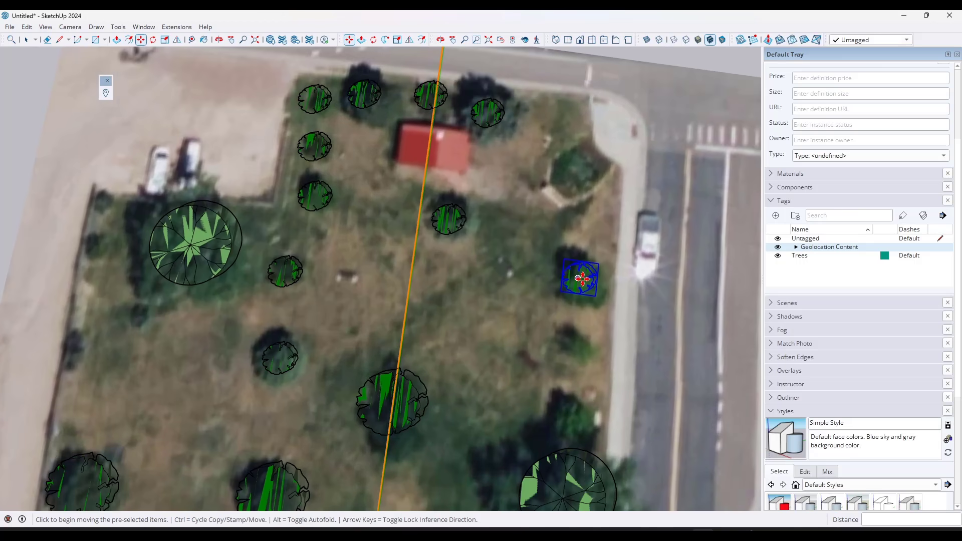
{"action": "key", "text": "ctrl"}
{"action": "left_click", "coordinate": [579, 279]}
{"action": "left_click", "coordinate": [573, 344]}
{"action": "scroll", "coordinate": [587, 282], "scroll_direction": "down", "scroll_amount": 2}
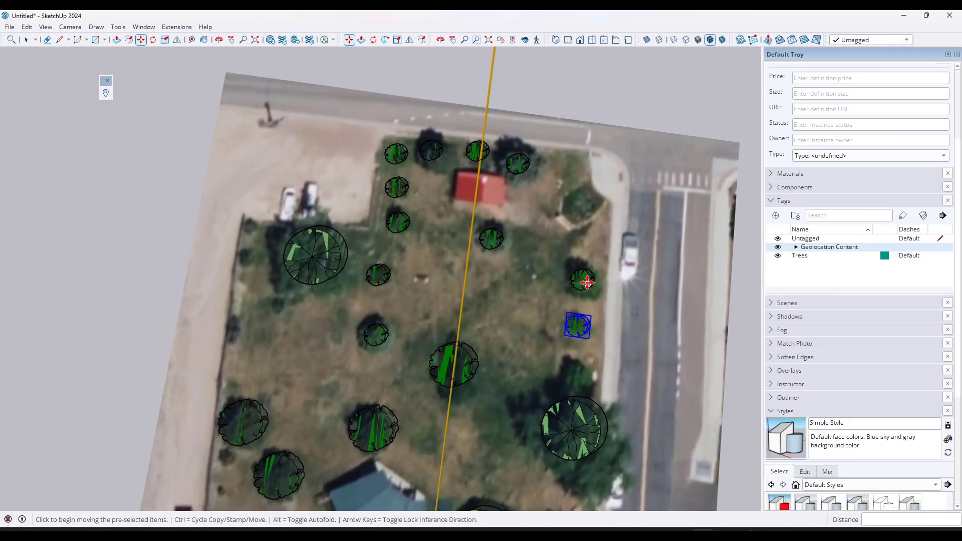
Copy the small tree onto the next sidewalk canopy, directly above the large light green tree symbol
{"action": "scroll", "coordinate": [581, 301], "scroll_direction": "down", "scroll_amount": 1}
{"action": "scroll", "coordinate": [580, 320], "scroll_direction": "up", "scroll_amount": 3}
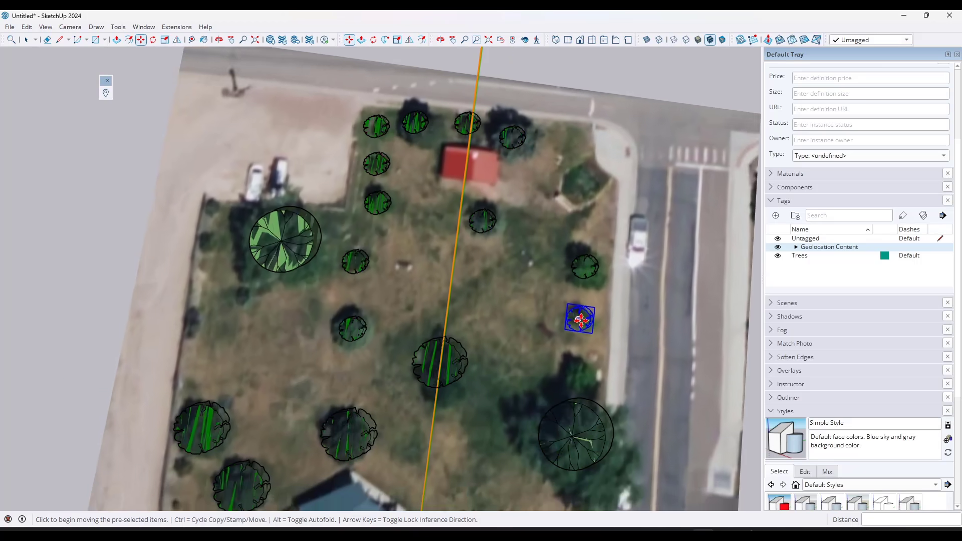
{"action": "scroll", "coordinate": [580, 320], "scroll_direction": "down", "scroll_amount": 1}
{"action": "left_click", "coordinate": [580, 320]}
{"action": "left_click", "coordinate": [575, 394]}
{"action": "scroll", "coordinate": [622, 321], "scroll_direction": "up", "scroll_amount": 2}
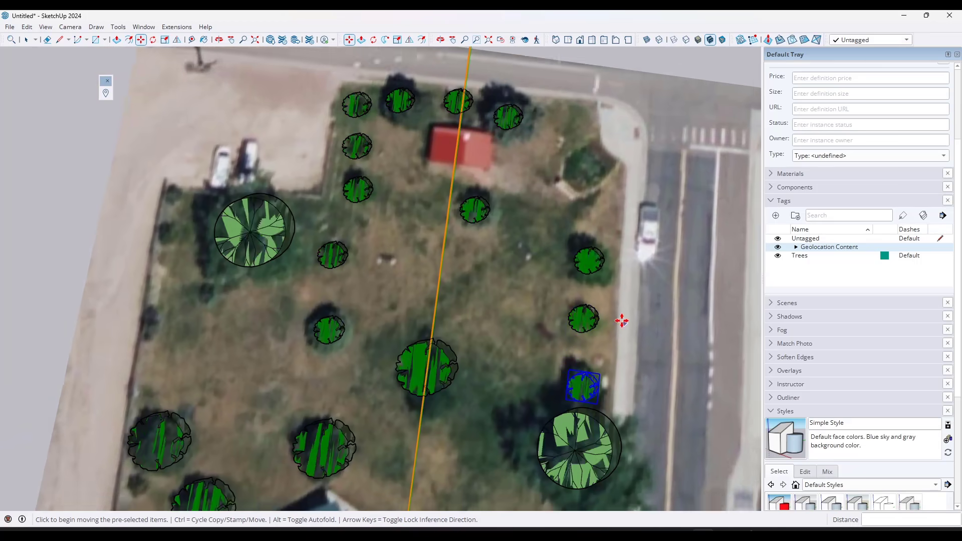
{"action": "scroll", "coordinate": [622, 321], "scroll_direction": "down", "scroll_amount": 1}
Select the undersized trees northwest and northeast of the red roof and the northernmost small tree along the sidewalk
{"action": "key", "text": "space"}
{"action": "left_click", "coordinate": [434, 135]}
{"action": "left_click", "coordinate": [525, 153], "text": "ctrl"}
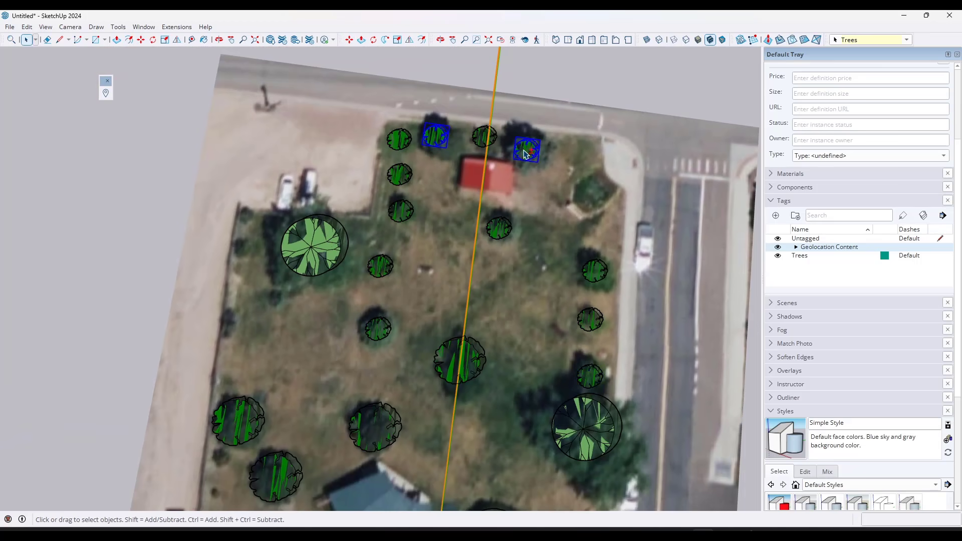
{"action": "left_click", "coordinate": [596, 273], "text": "ctrl"}
Show the components in the model and locate the TREE27-shadow#2 definition in the list
{"action": "left_click", "coordinate": [770, 201]}
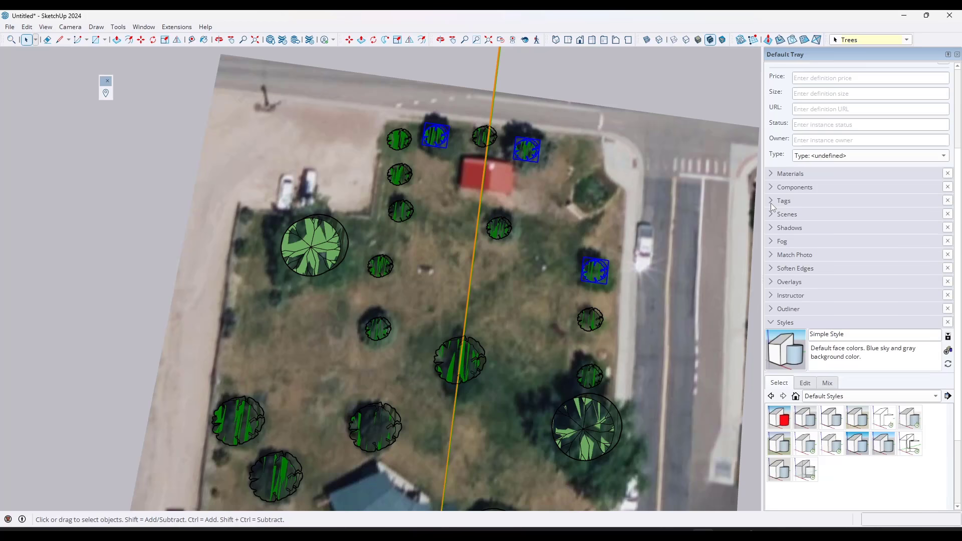
{"action": "left_click", "coordinate": [770, 188]}
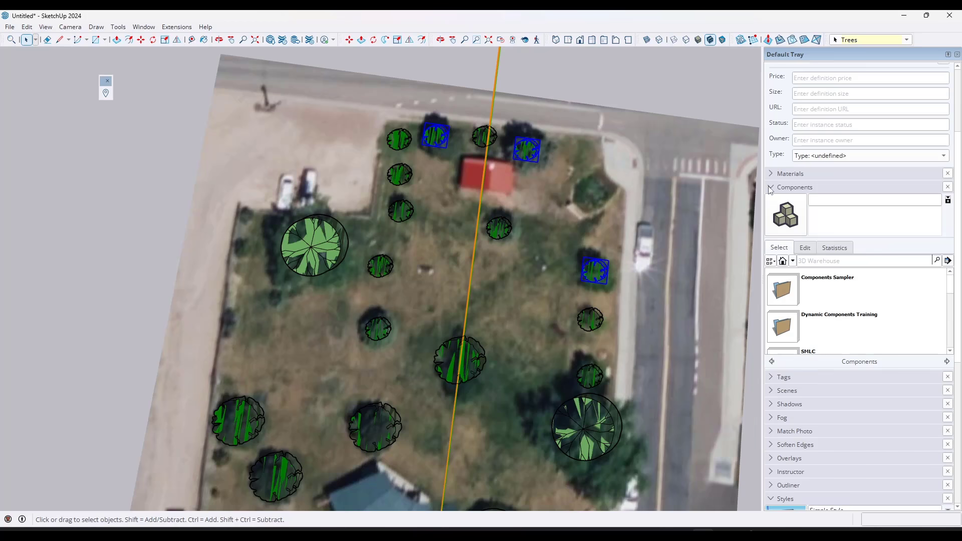
{"action": "left_click", "coordinate": [793, 261]}
{"action": "left_click", "coordinate": [811, 272]}
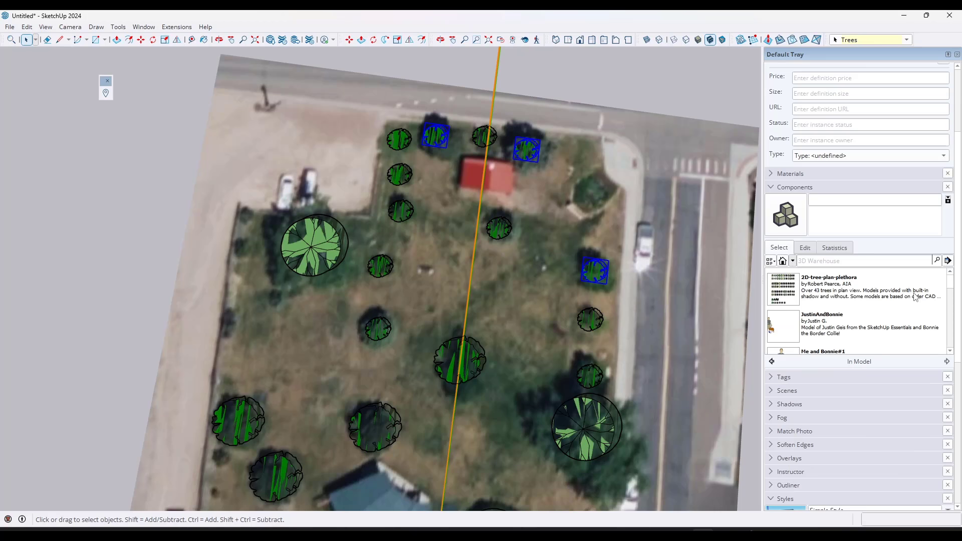
{"action": "scroll", "coordinate": [951, 310], "scroll_direction": "down", "scroll_amount": 4}
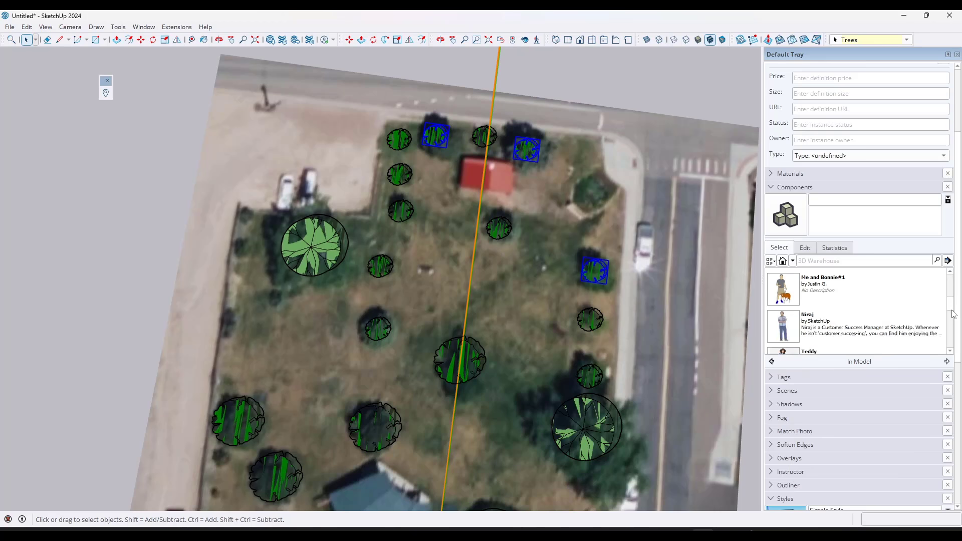
{"action": "mouse_move", "coordinate": [951, 330]}
{"action": "left_mouse_down"}
{"action": "mouse_move", "coordinate": [952, 344]}
{"action": "mouse_move", "coordinate": [952, 330]}
{"action": "left_mouse_up"}
{"action": "scroll", "coordinate": [953, 336], "scroll_direction": "down", "scroll_amount": 1}
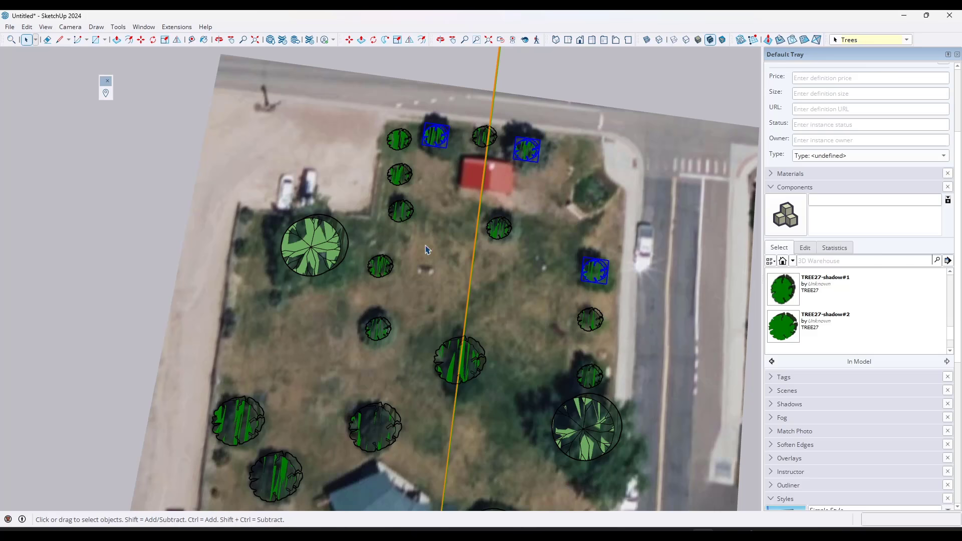
Add the isolated small tree southeast of the large parking-lot tree to the selection and replace all selected trees with TREE27-shadow#2
{"action": "left_click", "coordinate": [378, 332], "text": "ctrl"}
{"action": "right_click", "coordinate": [821, 326]}
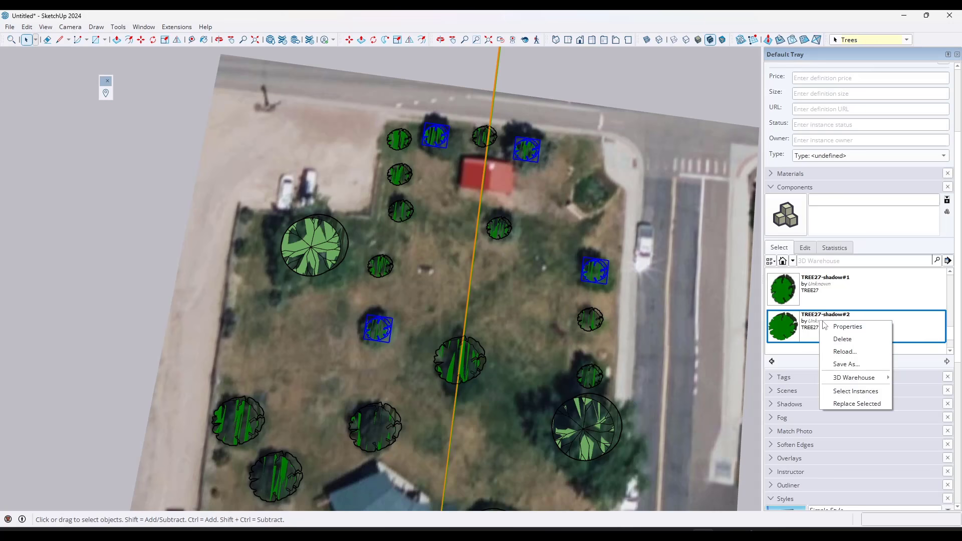
{"action": "left_click", "coordinate": [856, 403]}
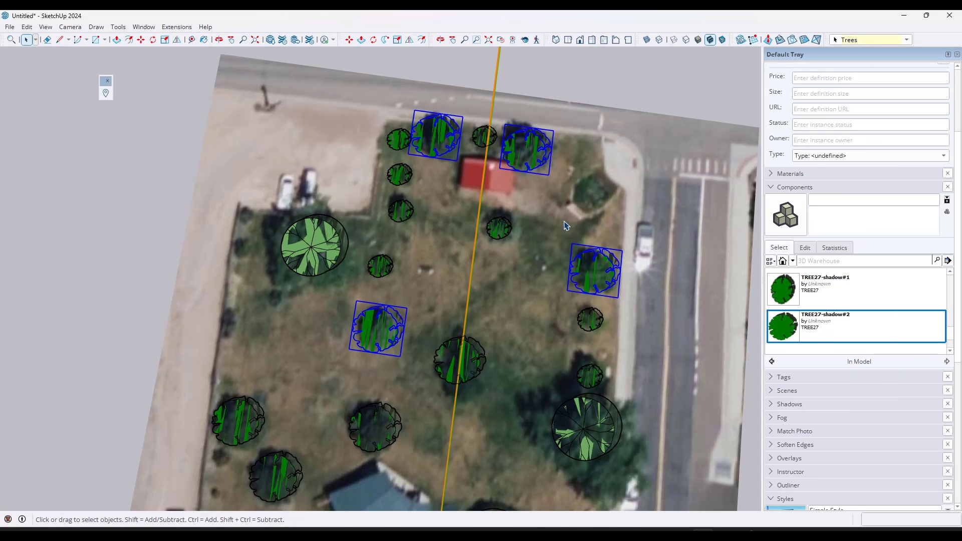
{"action": "scroll", "coordinate": [597, 194], "scroll_direction": "down", "scroll_amount": 3}
{"action": "scroll", "coordinate": [615, 354], "scroll_direction": "down", "scroll_amount": 4}
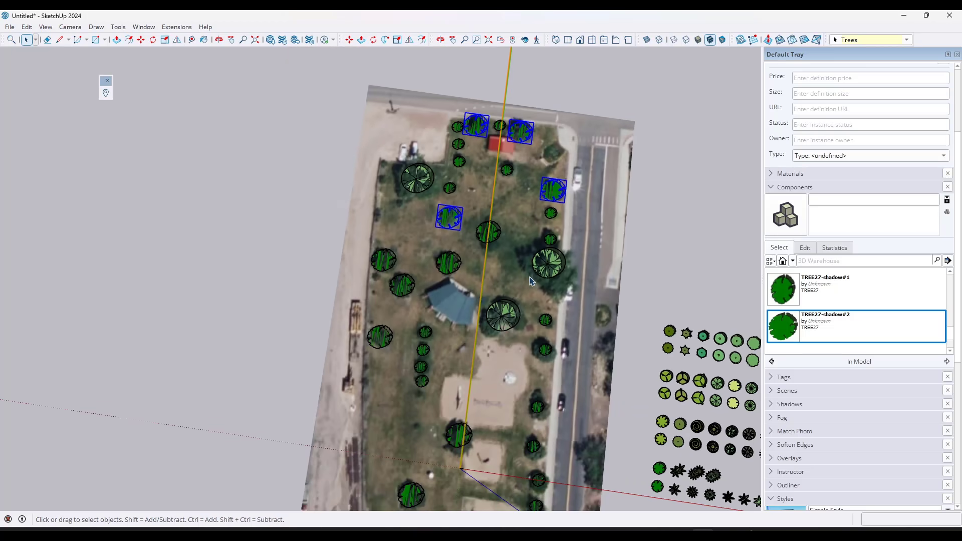
Check the swapped trees against the aerial canopies, set the camera to the top view of the park and clear the selection
{"action": "scroll", "coordinate": [564, 283], "scroll_direction": "up", "scroll_amount": 2}
{"action": "scroll", "coordinate": [373, 237], "scroll_direction": "up", "scroll_amount": 5}
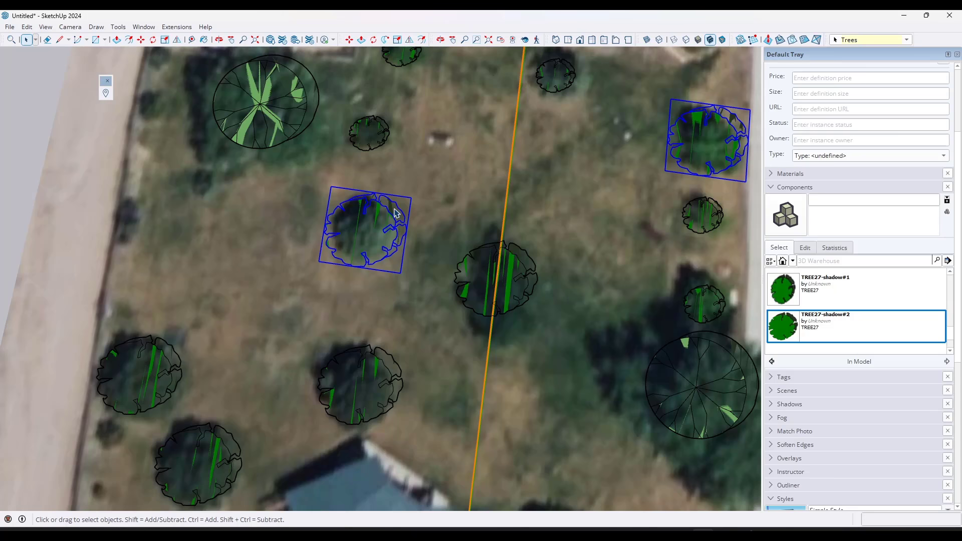
{"action": "scroll", "coordinate": [399, 210], "scroll_direction": "down", "scroll_amount": 5}
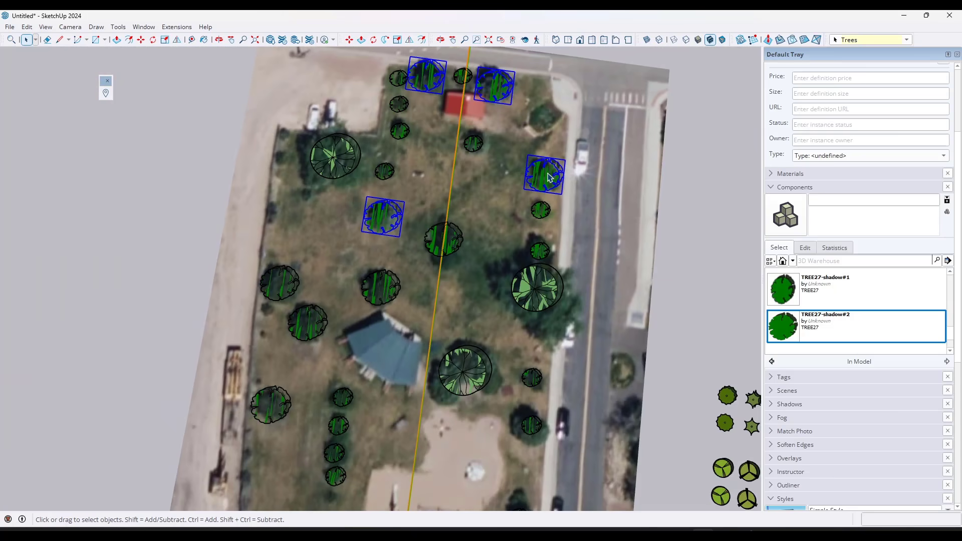
{"action": "scroll", "coordinate": [547, 173], "scroll_direction": "down", "scroll_amount": 1}
{"action": "left_click", "coordinate": [567, 40]}
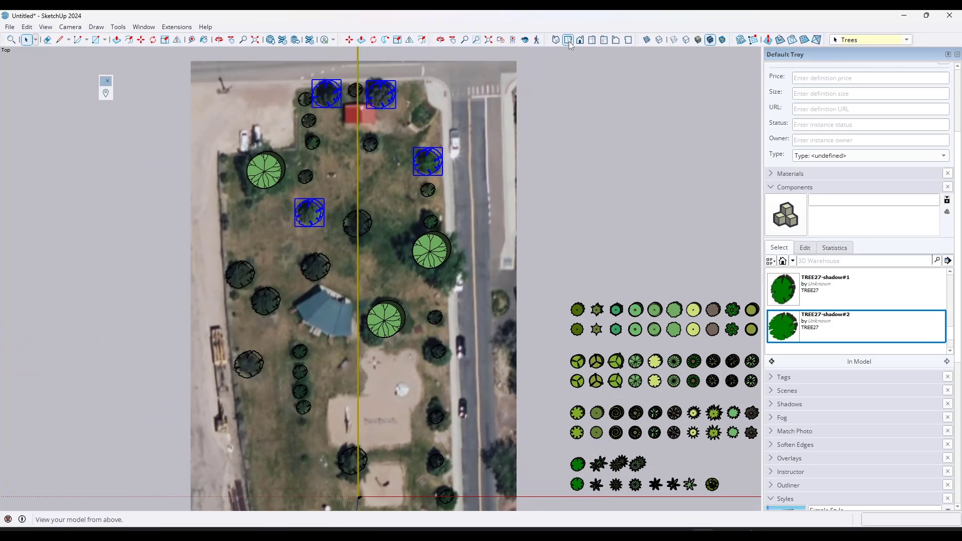
{"action": "scroll", "coordinate": [397, 253], "scroll_direction": "down", "scroll_amount": 2}
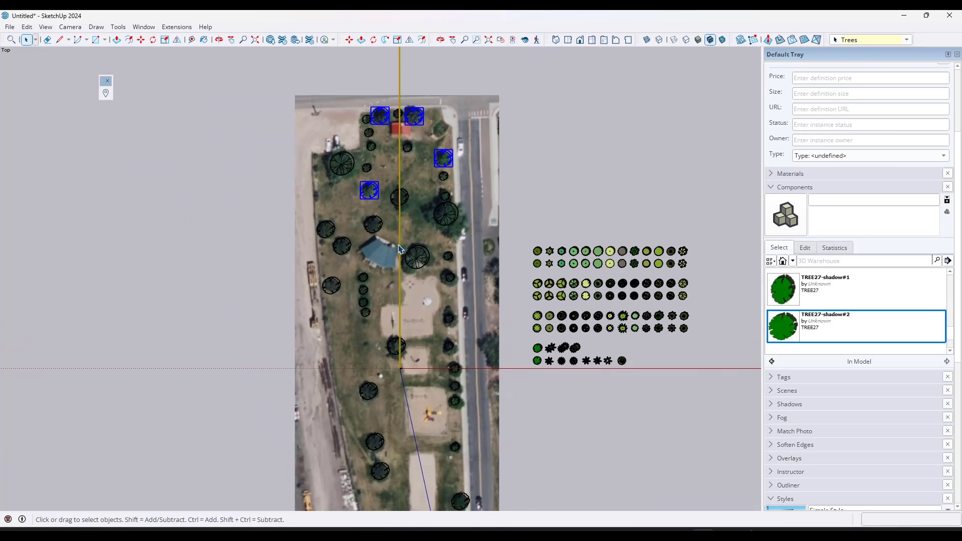
{"action": "left_click", "coordinate": [512, 182]}
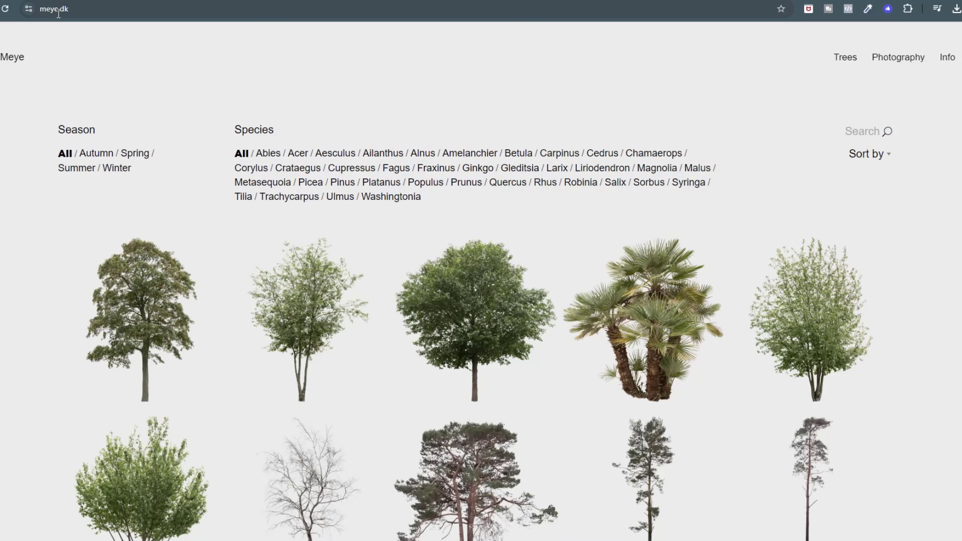
Switch to the browser and look over the meye.dk tree collection and the site's info page
{"action": "scroll", "coordinate": [331, 143], "scroll_direction": "down", "scroll_amount": 3}
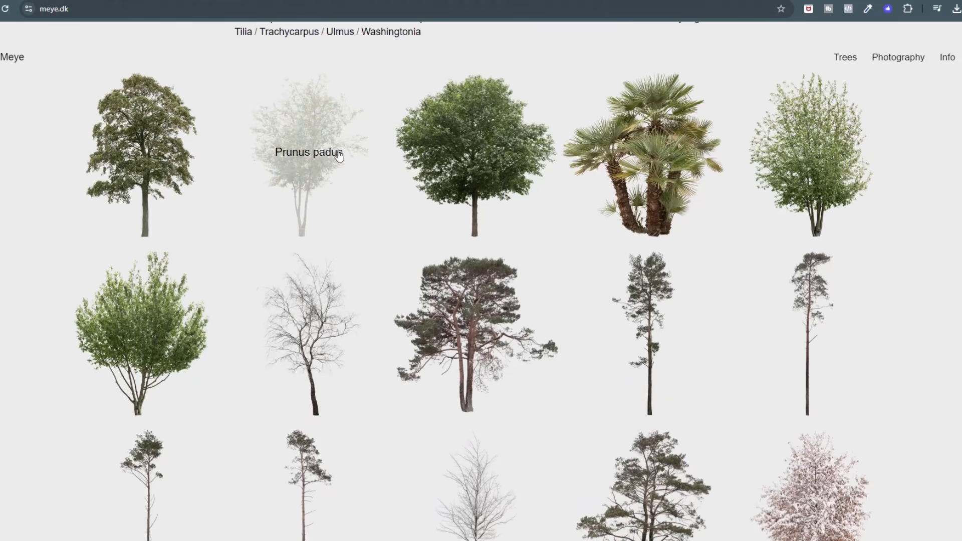
{"action": "scroll", "coordinate": [321, 150], "scroll_direction": "up", "scroll_amount": 3}
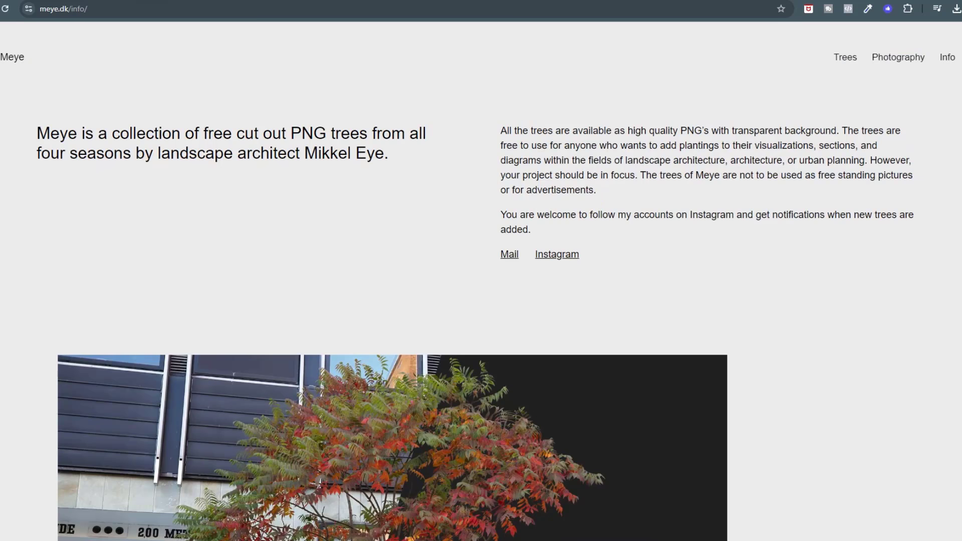
{"action": "scroll", "coordinate": [328, 161], "scroll_direction": "down", "scroll_amount": 2}
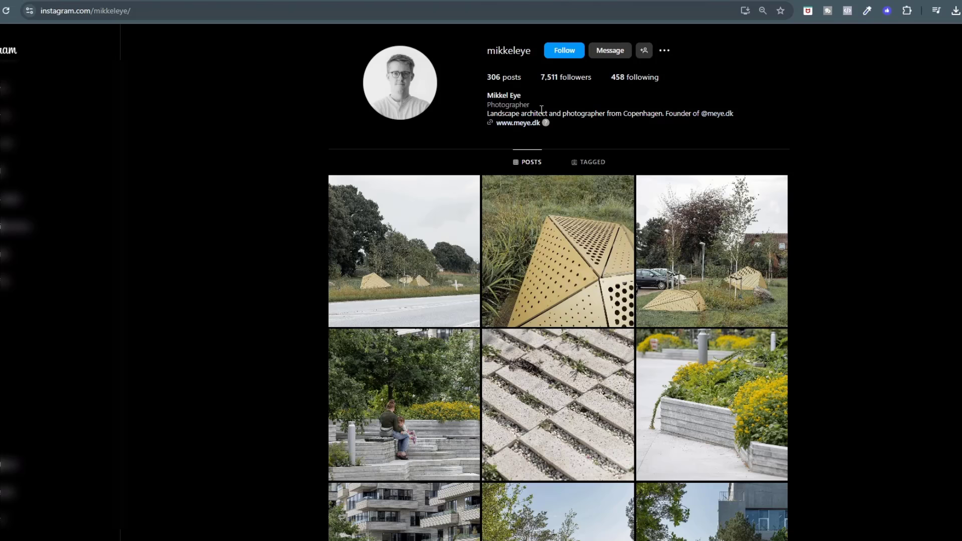
Open the meye.dk Instagram account from the founder's profile and browse its tree posts
{"action": "left_click", "coordinate": [706, 118]}
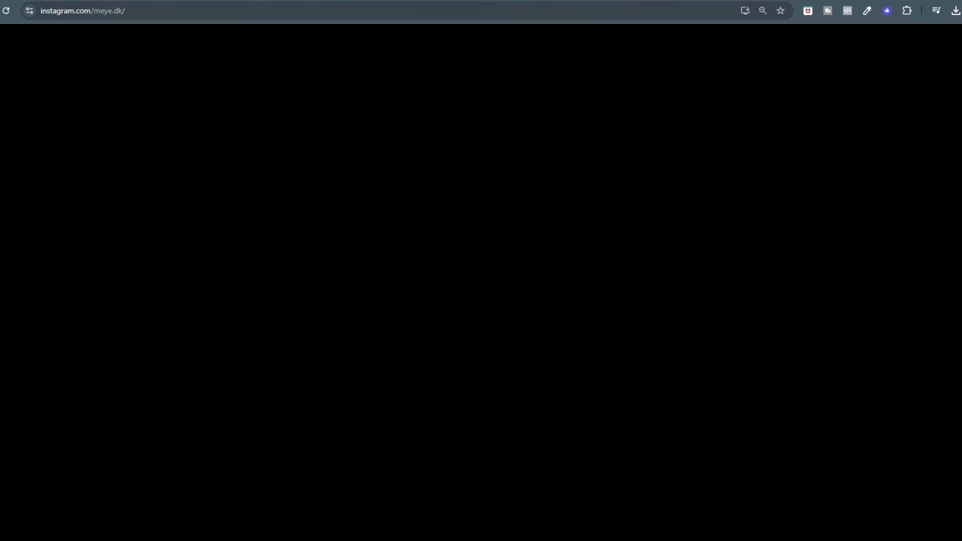
{"action": "scroll", "coordinate": [717, 401], "scroll_direction": "down", "scroll_amount": 4}
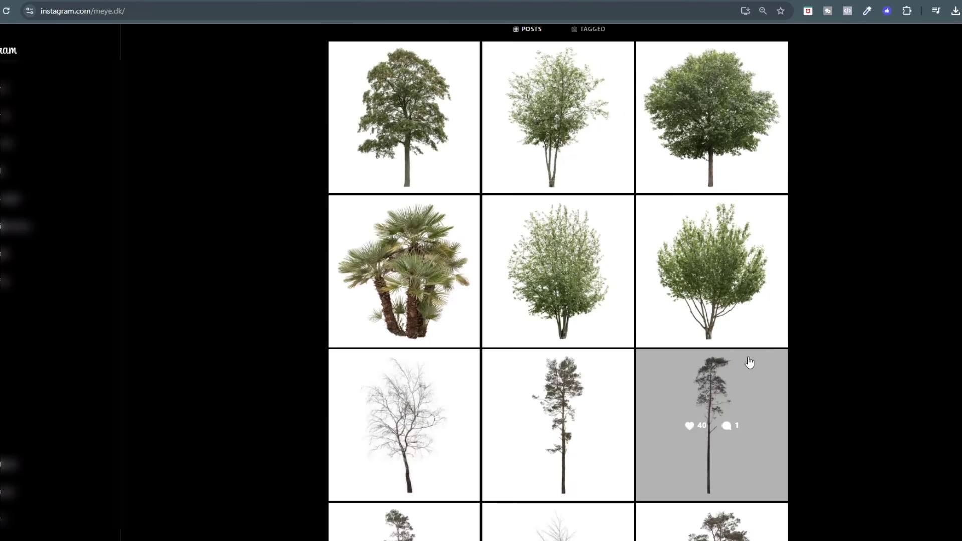
{"action": "scroll", "coordinate": [718, 368], "scroll_direction": "down", "scroll_amount": 13}
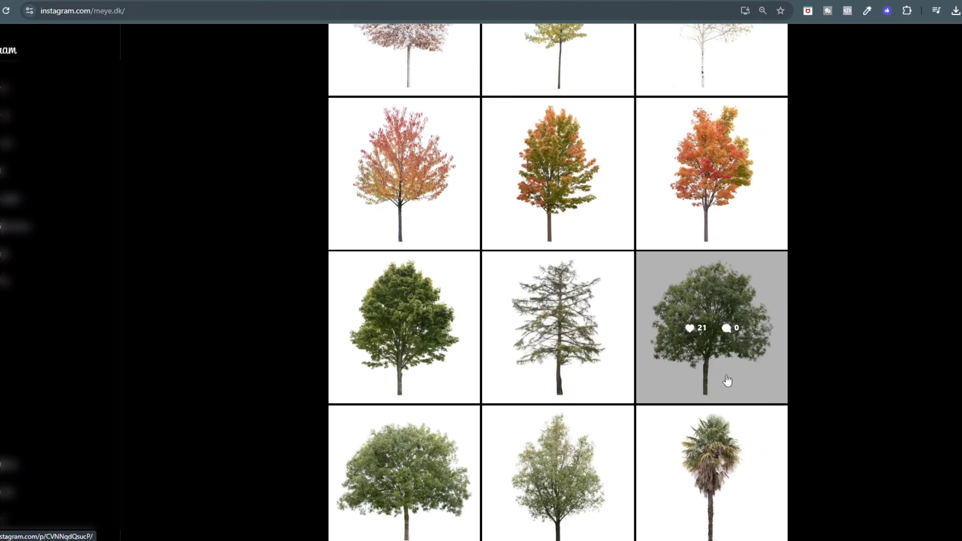
{"action": "scroll", "coordinate": [671, 343], "scroll_direction": "up", "scroll_amount": 2}
Return to the meye.dk info page, look it over and go back to the site's tree overview
{"action": "left_click", "coordinate": [296, 2]}
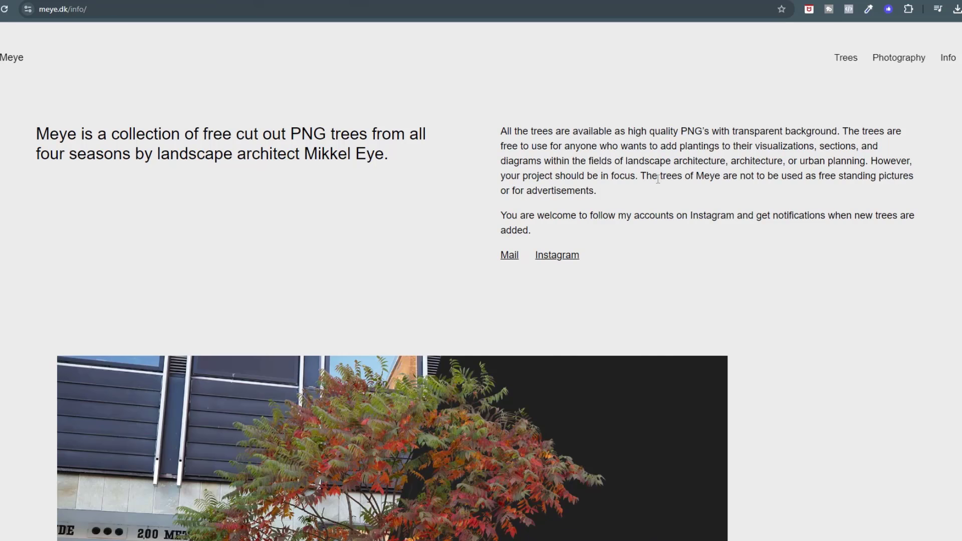
{"action": "scroll", "coordinate": [654, 182], "scroll_direction": "down", "scroll_amount": 1}
{"action": "scroll", "coordinate": [653, 181], "scroll_direction": "up", "scroll_amount": 1}
{"action": "key", "text": "alt+Left"}
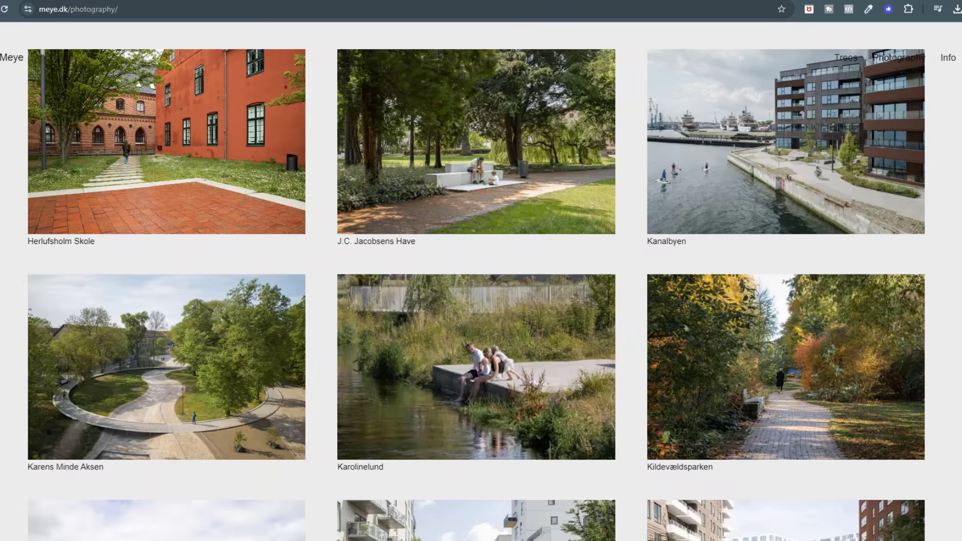
{"action": "key", "text": "alt+Left"}
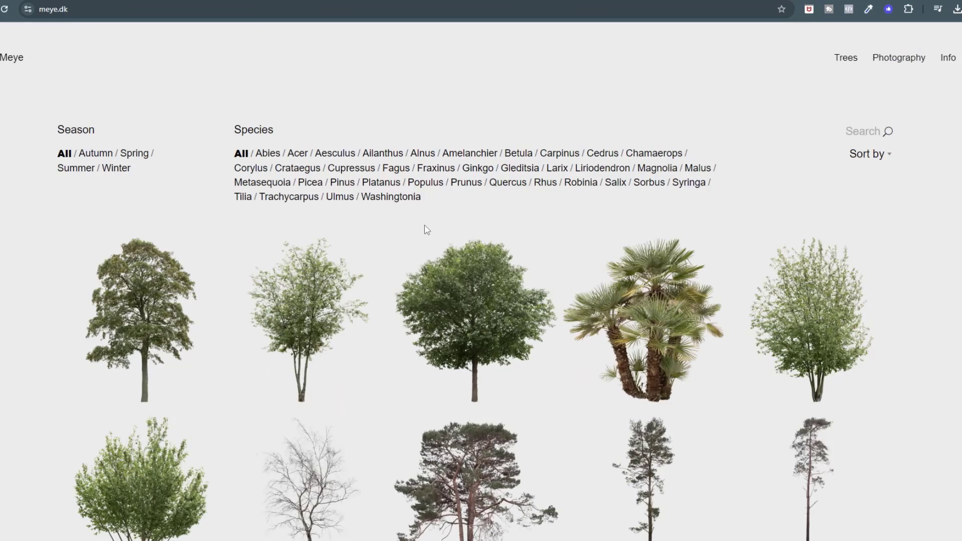
Find the full green Acer platanoides in the meye.dk tree collection and download its PNG cutout
{"action": "scroll", "coordinate": [362, 205], "scroll_direction": "down", "scroll_amount": 4}
{"action": "scroll", "coordinate": [147, 215], "scroll_direction": "down", "scroll_amount": 6}
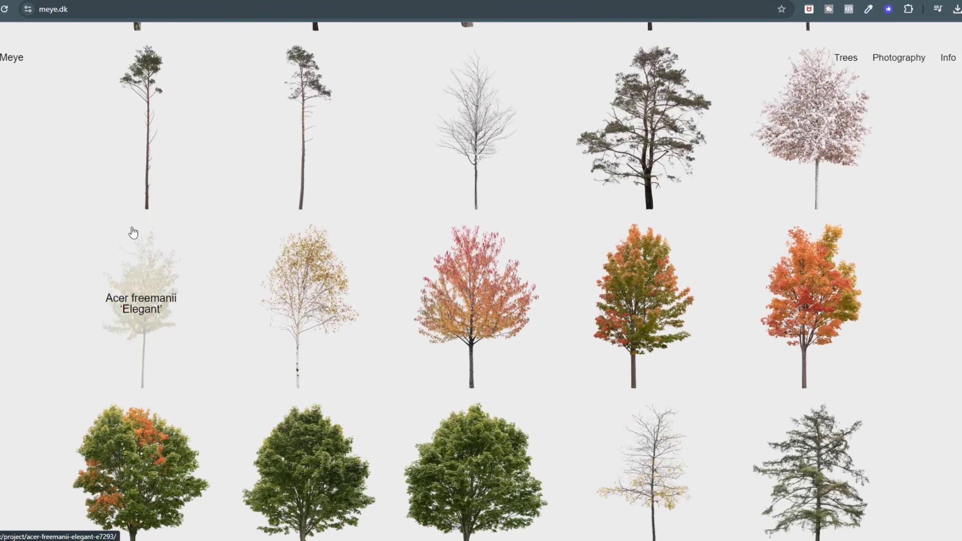
{"action": "scroll", "coordinate": [564, 238], "scroll_direction": "down", "scroll_amount": 6}
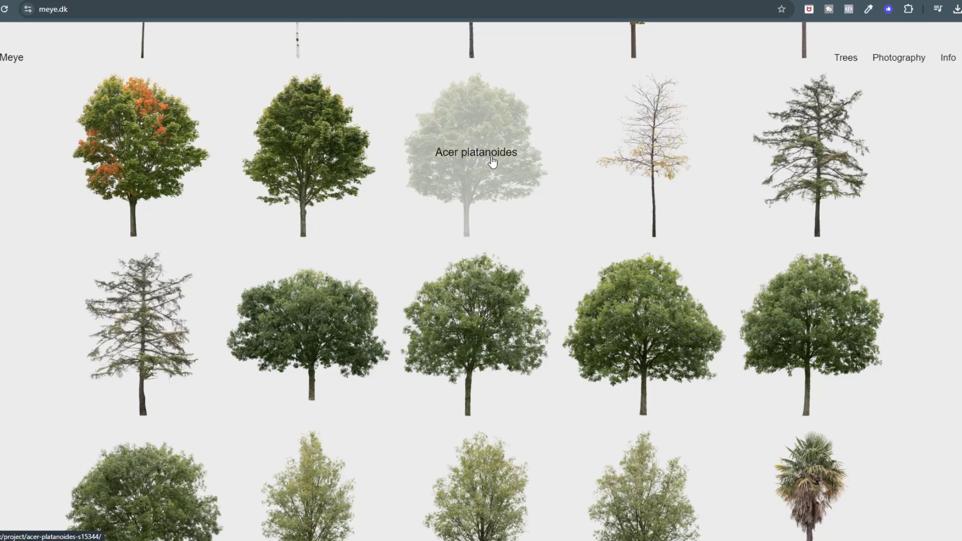
{"action": "left_click", "coordinate": [491, 158]}
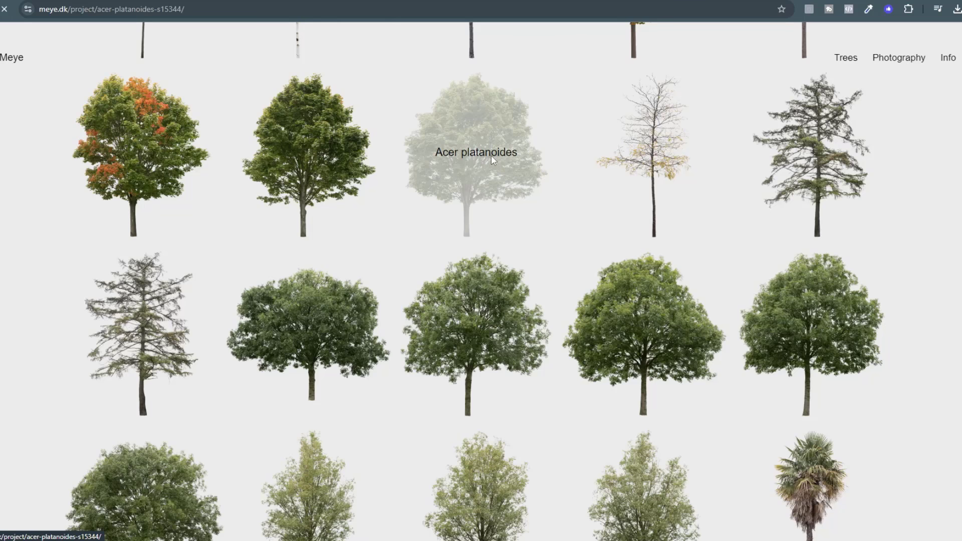
{"action": "scroll", "coordinate": [460, 253], "scroll_direction": "down", "scroll_amount": 2}
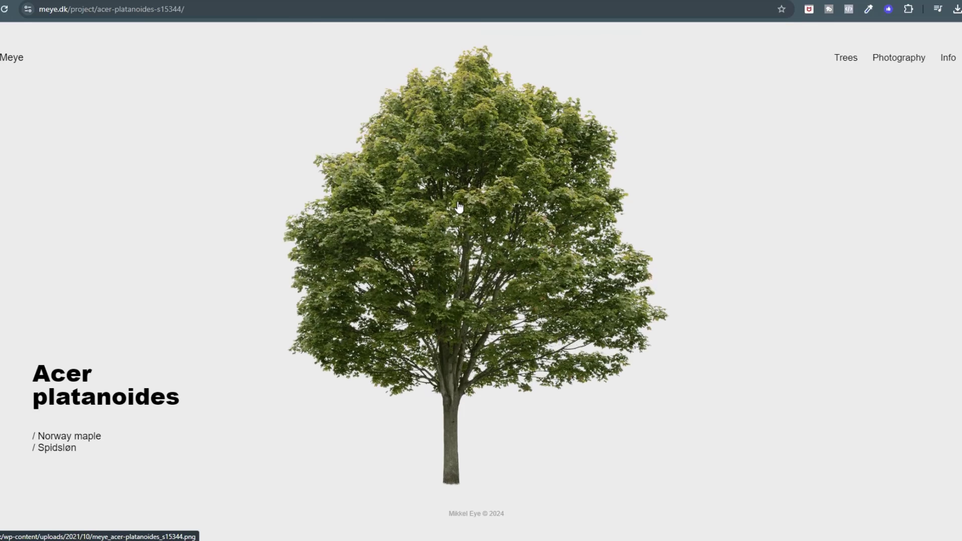
{"action": "left_click", "coordinate": [459, 203]}
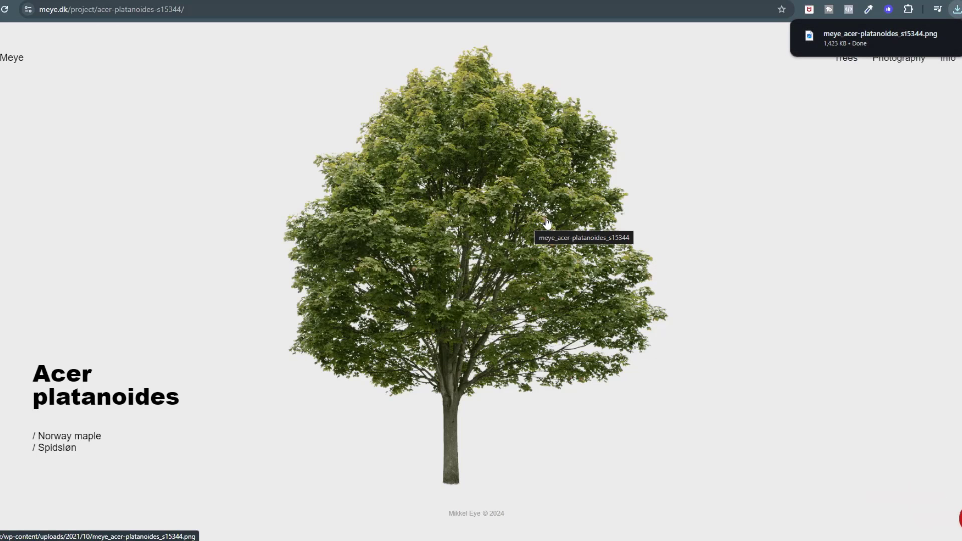
Switch to SketchUp and import meye_acer-platanoides_s15344 from the Downloads folder as an image
{"action": "left_click", "coordinate": [701, 493]}
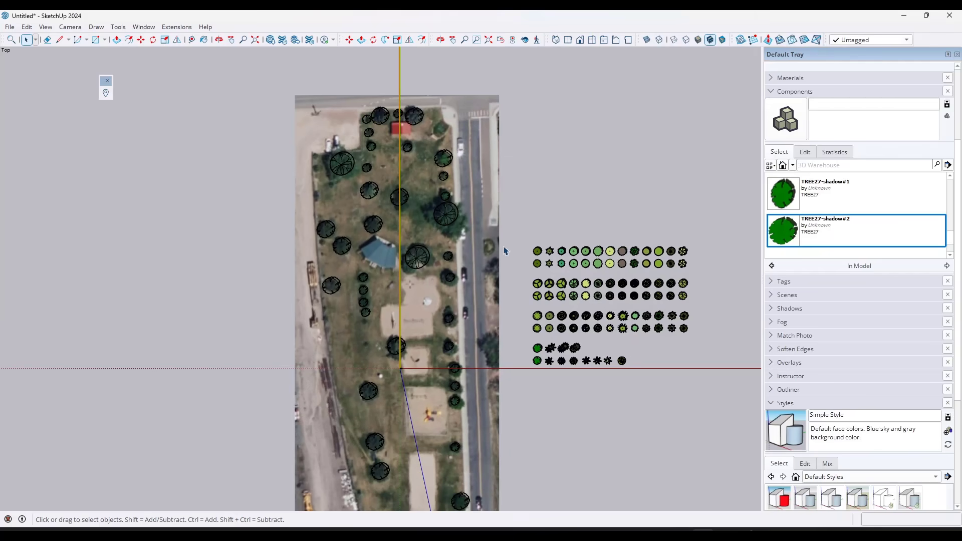
{"action": "left_click", "coordinate": [10, 26]}
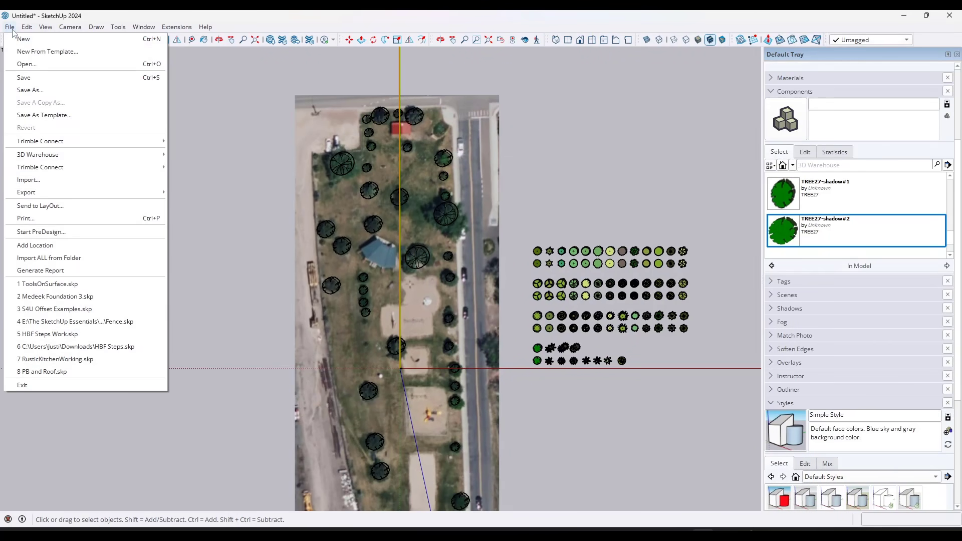
{"action": "left_click", "coordinate": [45, 181]}
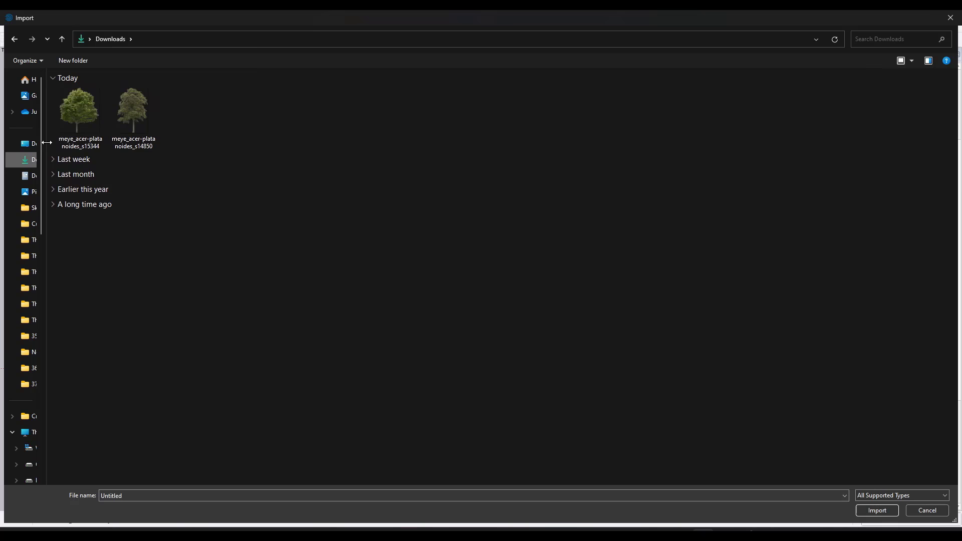
{"action": "left_click_drag", "start_coordinate": [47, 142], "coordinate": [43, 142]}
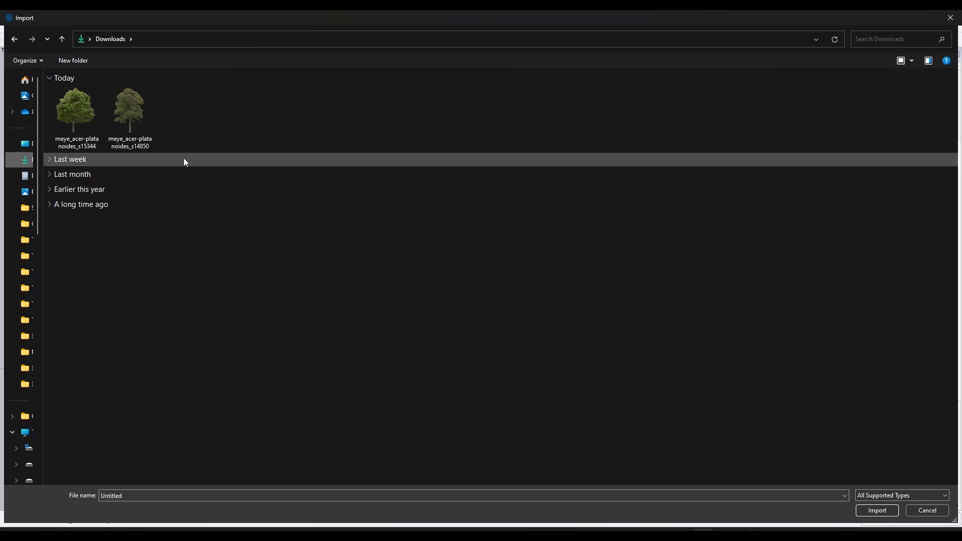
{"action": "left_click", "coordinate": [79, 114]}
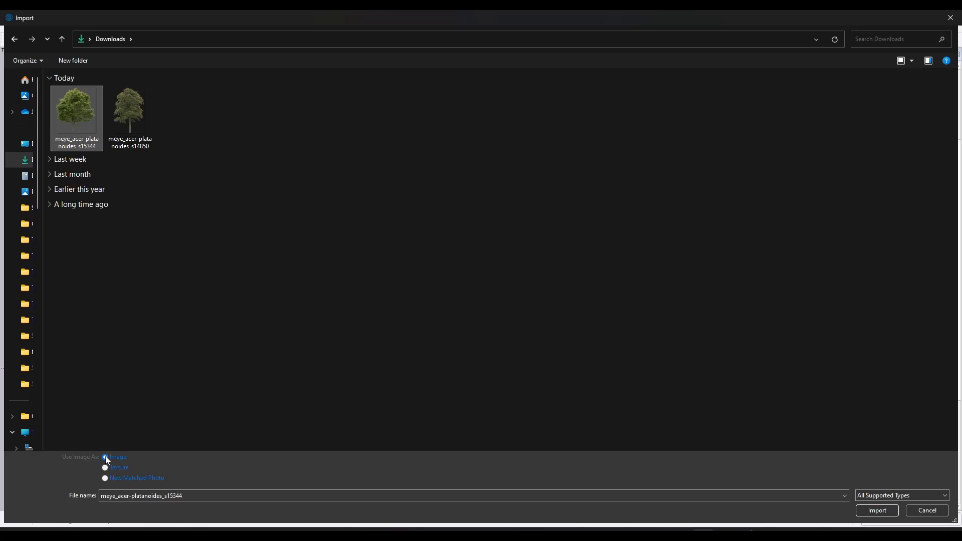
{"action": "left_click", "coordinate": [875, 510]}
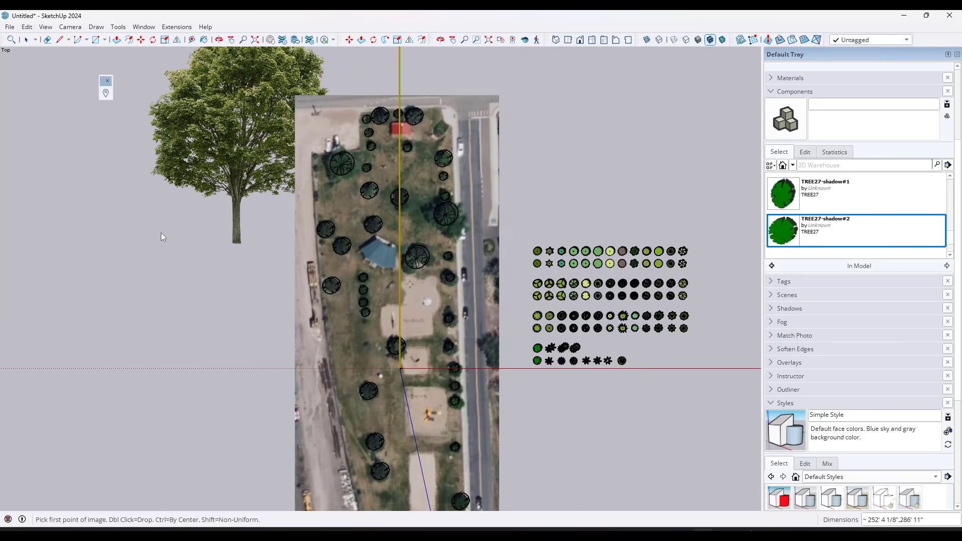
Place the imported tree image in the empty area west of the aerial, about 49' 7" wide
{"action": "left_click", "coordinate": [119, 264]}
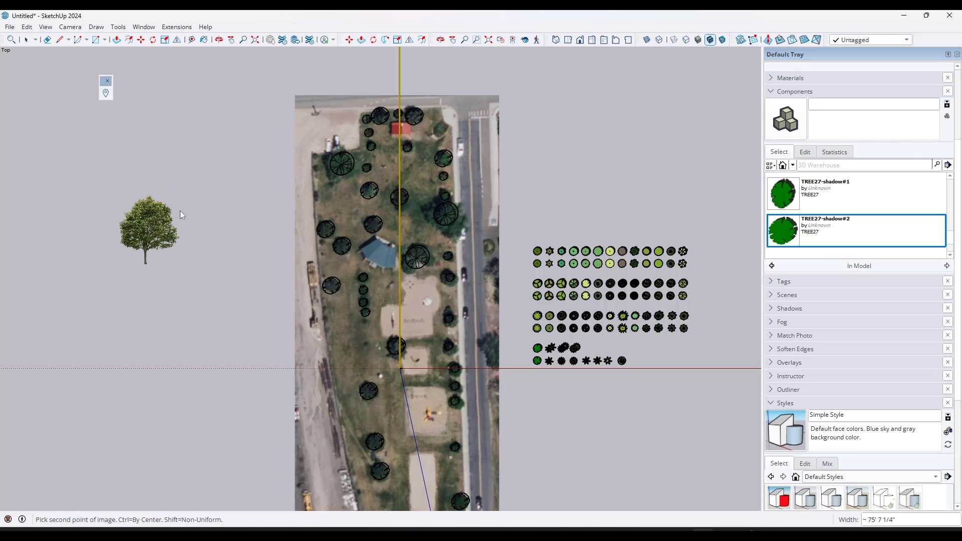
{"action": "left_click", "coordinate": [158, 223]}
{"action": "scroll", "coordinate": [138, 266], "scroll_direction": "up", "scroll_amount": 1}
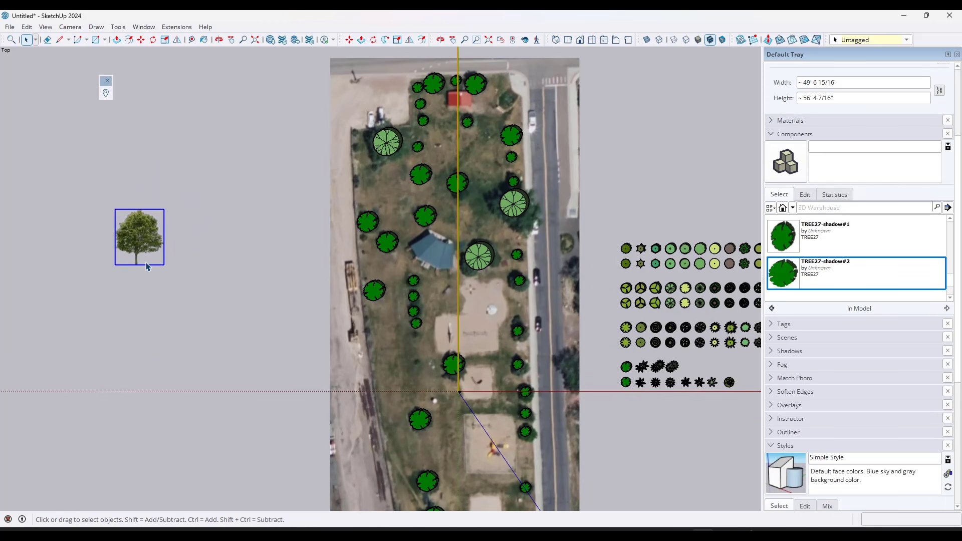
Move the tree image by its trunk base onto the centre of the large light green tree symbol beside the parking lot
{"action": "key", "text": "m"}
{"action": "scroll", "coordinate": [144, 266], "scroll_direction": "up", "scroll_amount": 1}
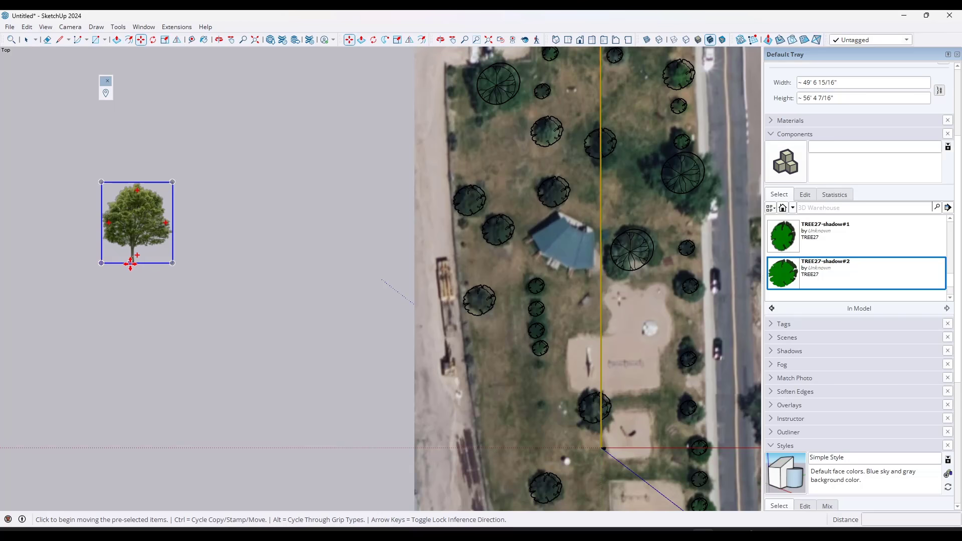
{"action": "scroll", "coordinate": [132, 262], "scroll_direction": "up", "scroll_amount": 1}
{"action": "scroll", "coordinate": [132, 264], "scroll_direction": "down", "scroll_amount": 2}
{"action": "left_click", "coordinate": [133, 263]}
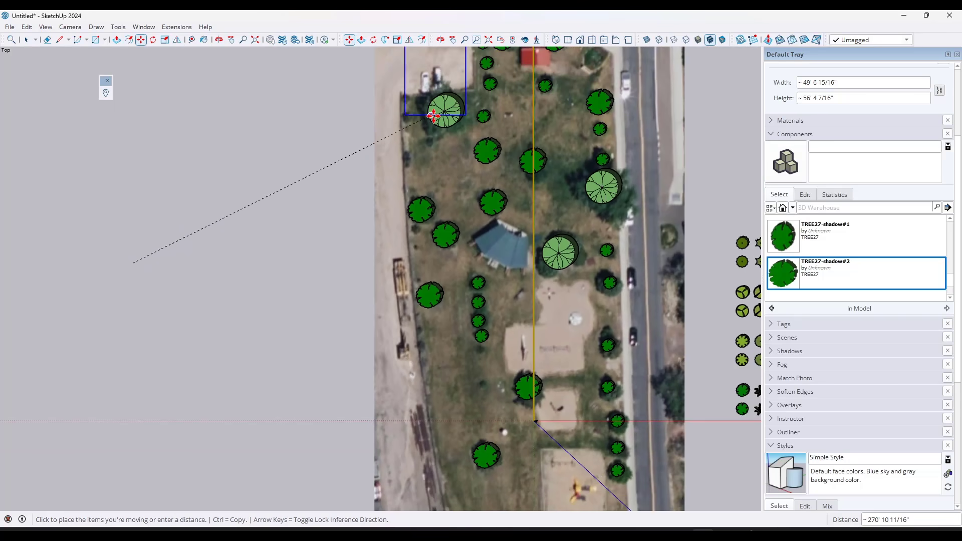
{"action": "left_click", "coordinate": [443, 112]}
Rotate the tree image 90 degrees about its trunk base so it stands upright on the light green tree symbol
{"action": "middle_click_drag", "start_coordinate": [388, 218], "coordinate": [360, 192]}
{"action": "scroll", "coordinate": [360, 192], "scroll_direction": "up", "scroll_amount": 1}
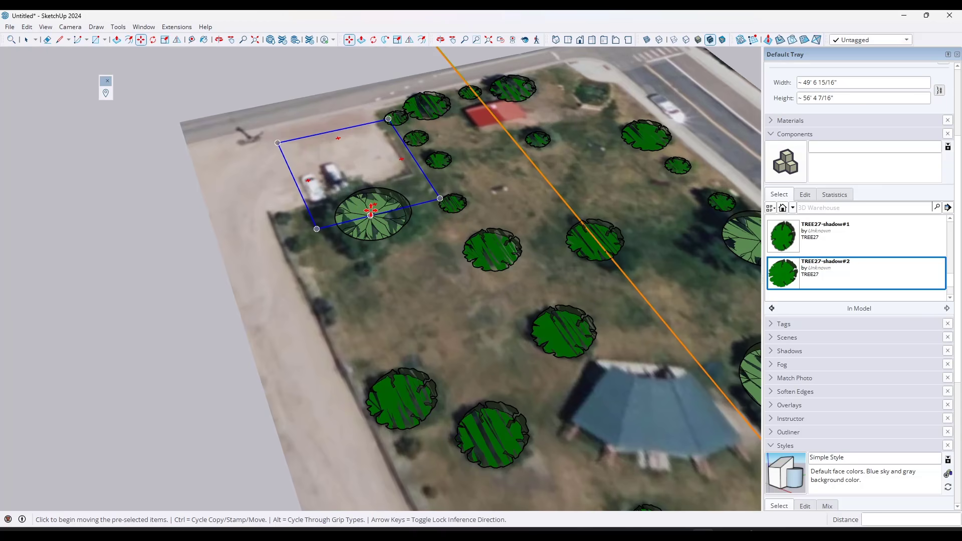
{"action": "key", "text": "q"}
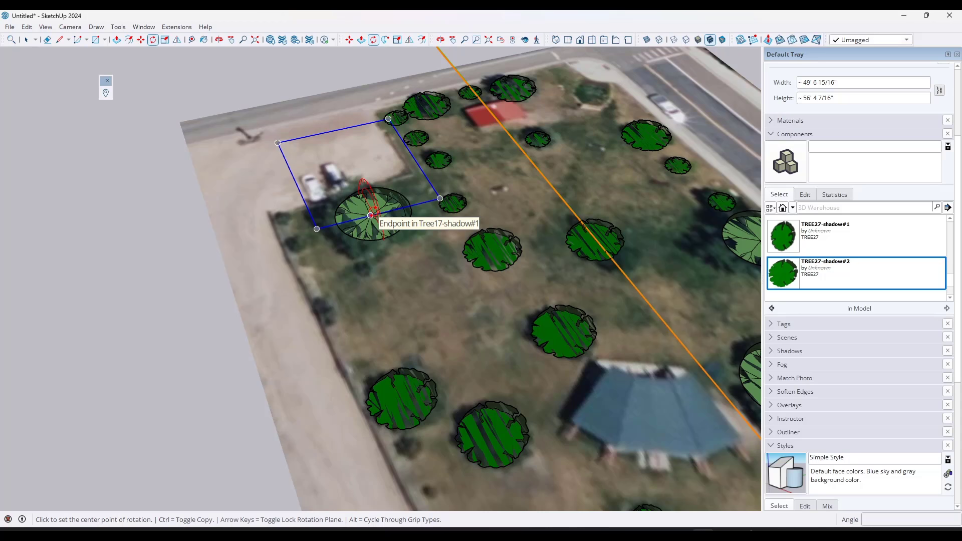
{"action": "left_click", "coordinate": [370, 215]}
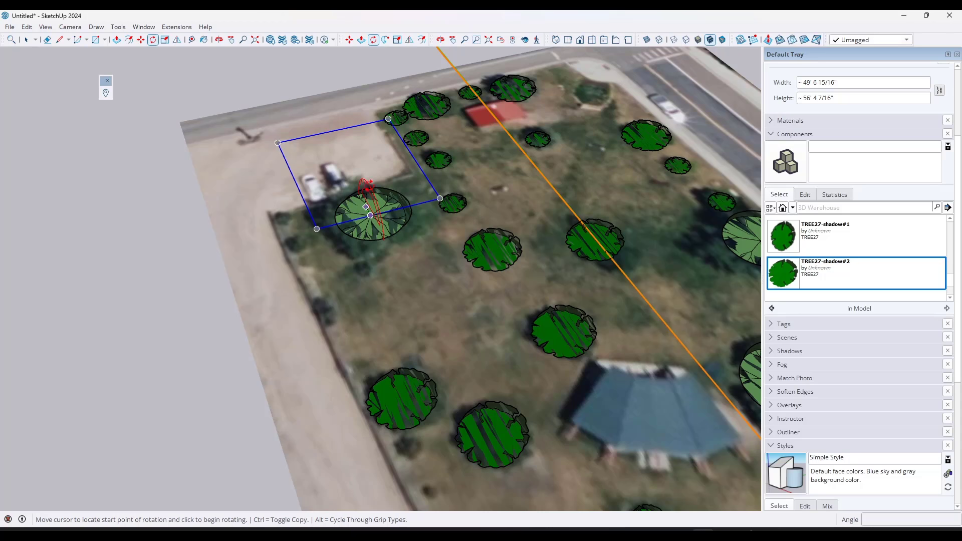
{"action": "left_click", "coordinate": [314, 109]}
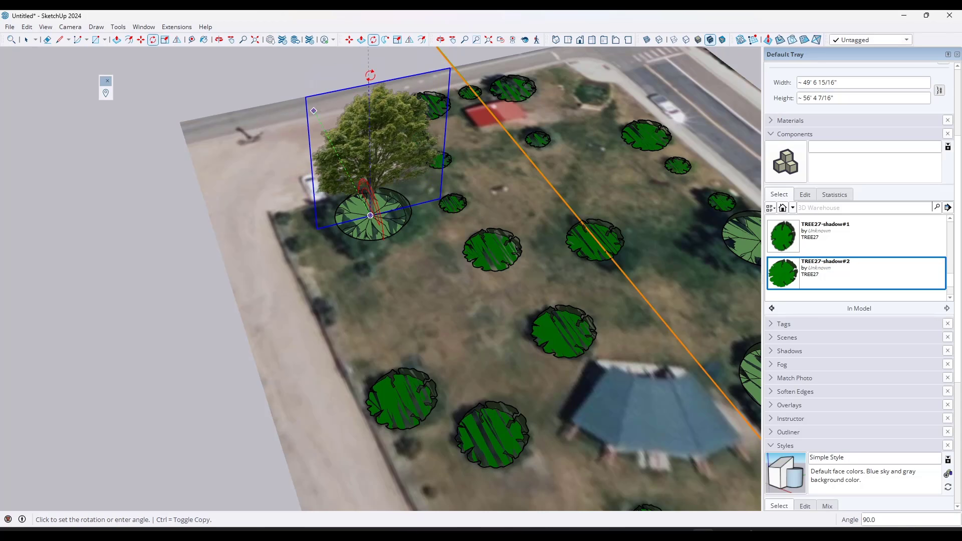
{"action": "left_click", "coordinate": [370, 76]}
{"action": "middle_click_drag", "start_coordinate": [434, 330], "coordinate": [372, 196]}
{"action": "scroll", "coordinate": [388, 148], "scroll_direction": "up", "scroll_amount": 2}
{"action": "key", "text": "space"}
{"action": "scroll", "coordinate": [432, 233], "scroll_direction": "down", "scroll_amount": 1}
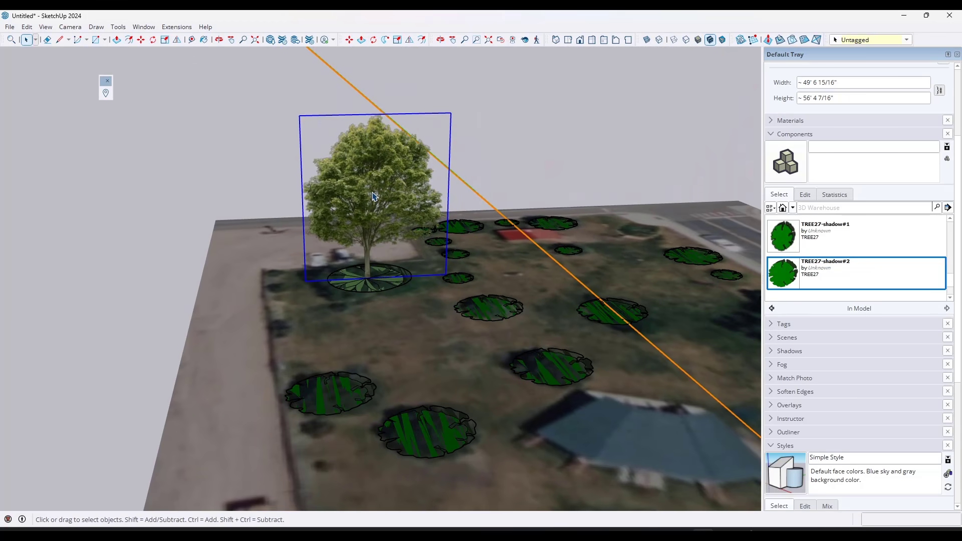
{"action": "right_click", "coordinate": [373, 196]}
{"action": "left_click", "coordinate": [375, 181]}
{"action": "scroll", "coordinate": [381, 193], "scroll_direction": "up", "scroll_amount": 1}
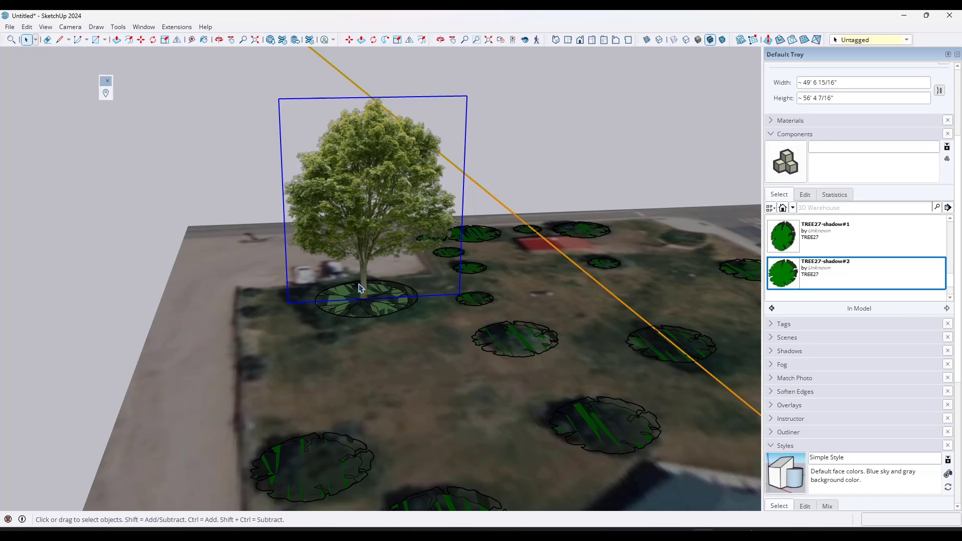
Explode the upright meye_acer-platanoides tree image standing on the light green symbol
{"action": "scroll", "coordinate": [905, 184], "scroll_direction": "up", "scroll_amount": 5}
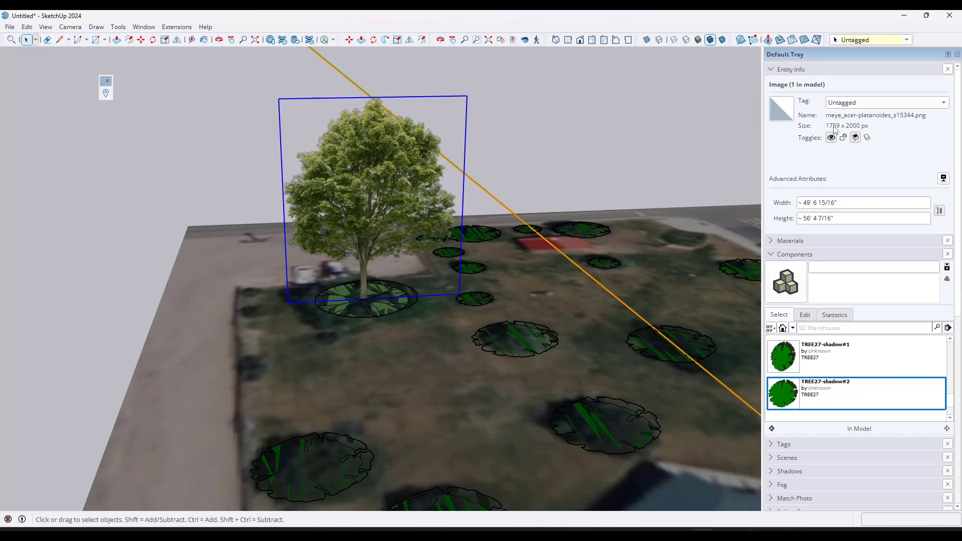
{"action": "middle_click_drag", "start_coordinate": [445, 241], "coordinate": [453, 207]}
{"action": "scroll", "coordinate": [362, 189], "scroll_direction": "up", "scroll_amount": 2}
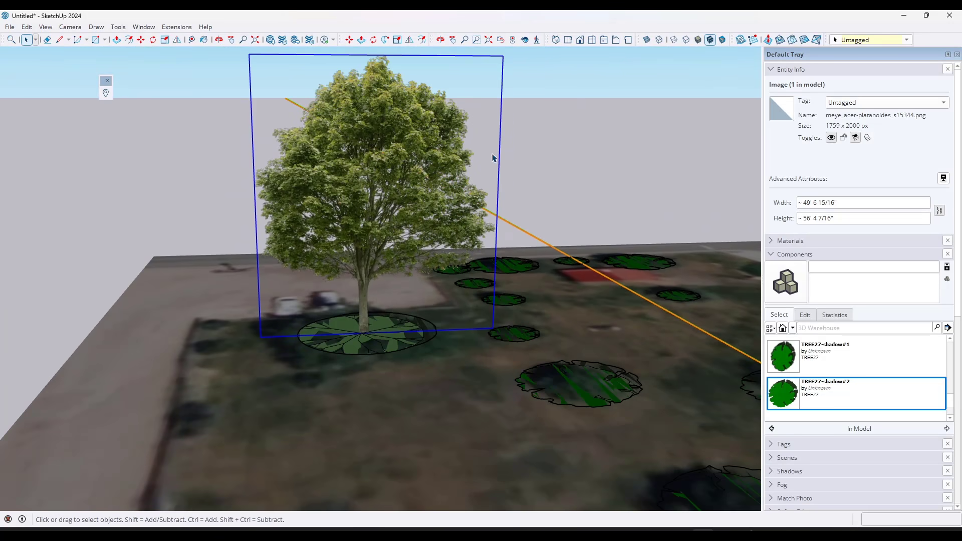
{"action": "right_click", "coordinate": [358, 180]}
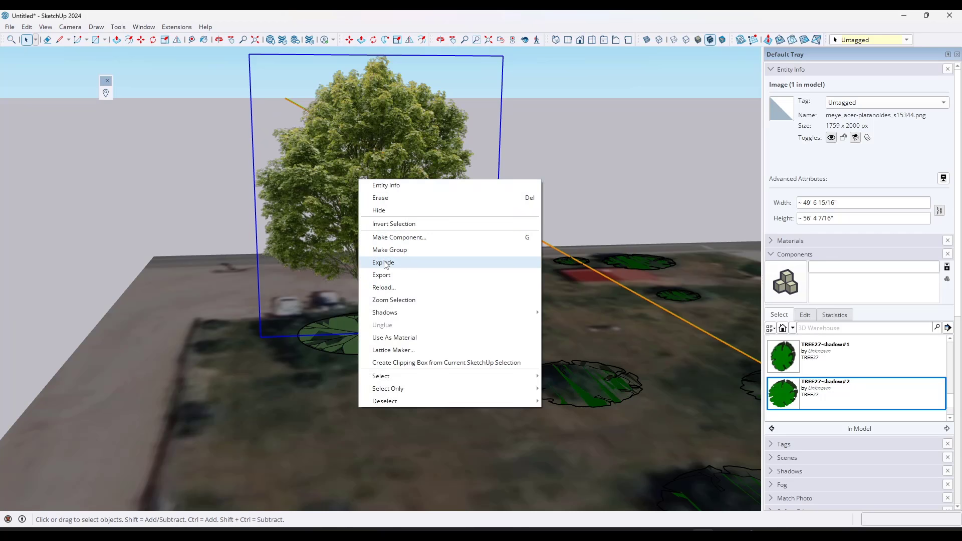
{"action": "left_click", "coordinate": [385, 263]}
Start making a component from the exploded tree geometry, with the definition name Large Deciduous Tree
{"action": "right_click", "coordinate": [381, 186]}
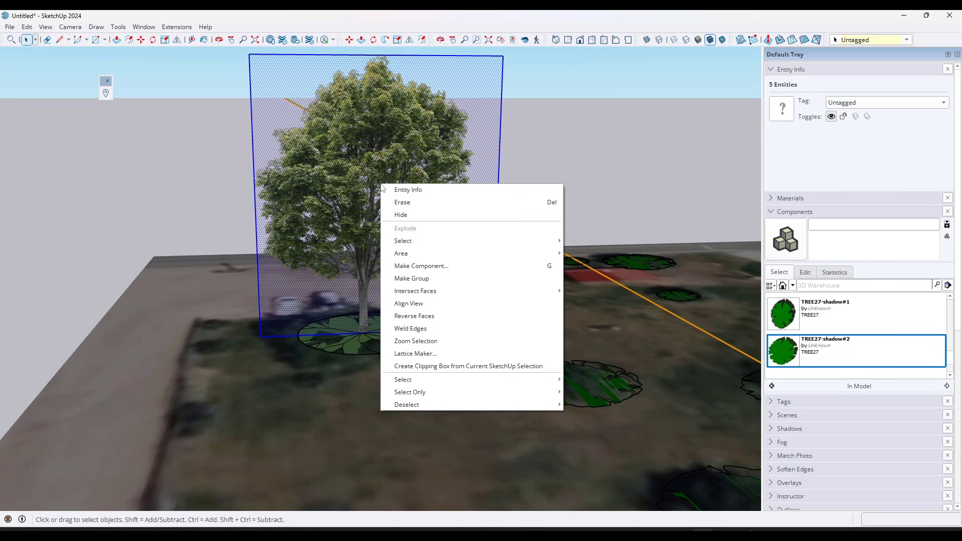
{"action": "left_click", "coordinate": [419, 267]}
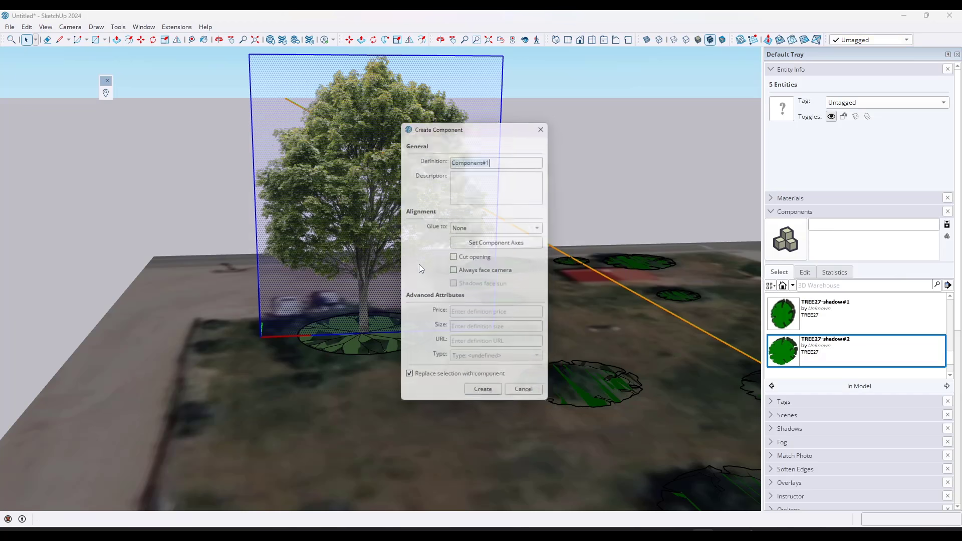
{"action": "type", "text": "Large Deciduous Tree"}
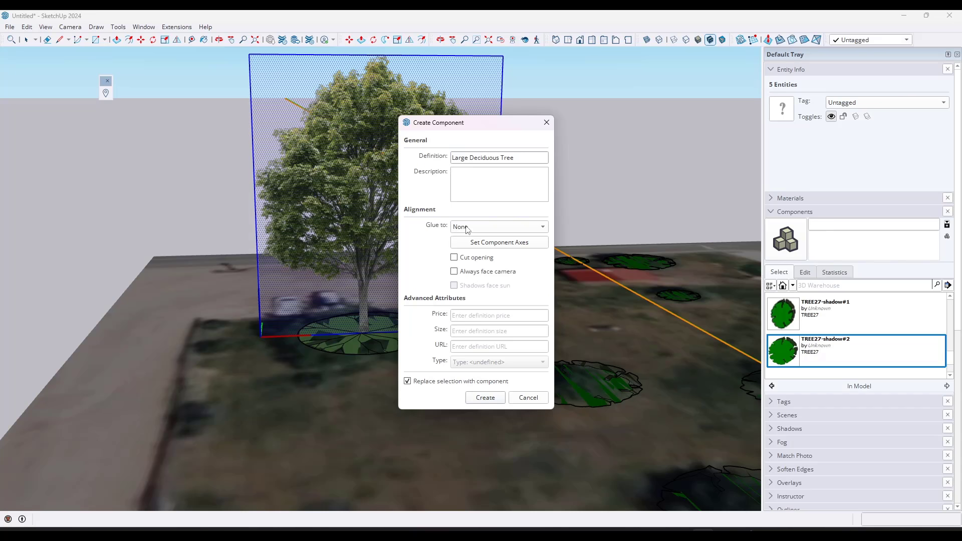
{"action": "left_click_drag", "start_coordinate": [471, 125], "coordinate": [594, 108]}
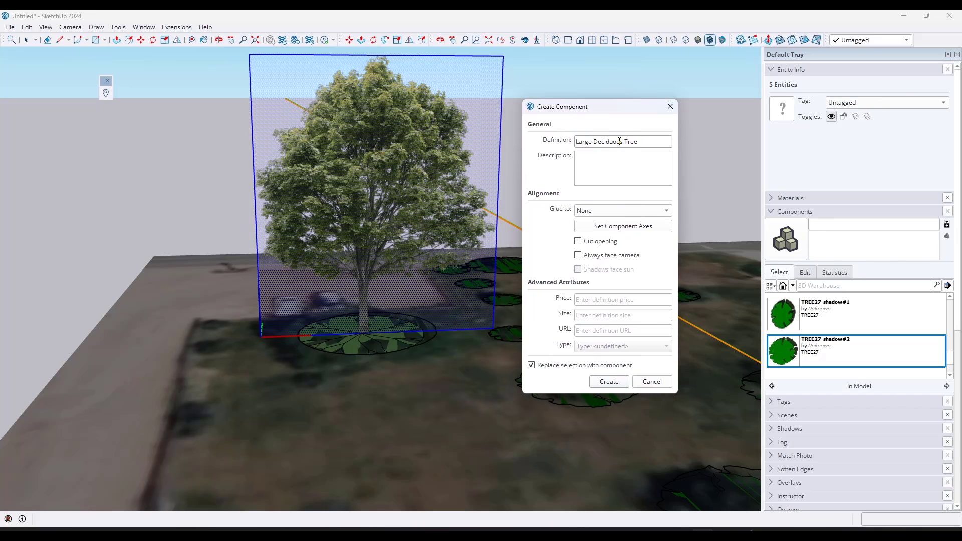
Set the new component's axes with the origin at the centre of the trunk base and the green axis along the tree face's bottom edge
{"action": "left_click", "coordinate": [624, 229]}
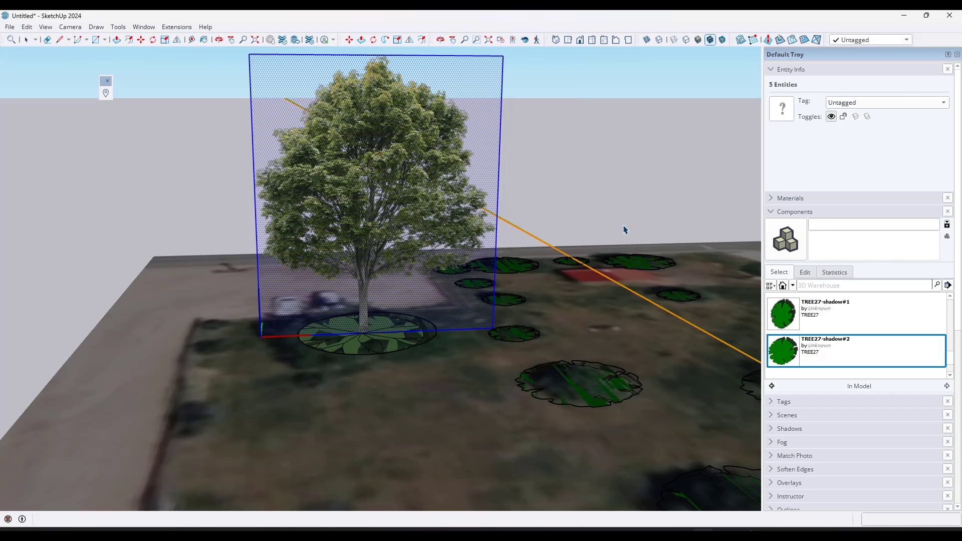
{"action": "scroll", "coordinate": [363, 323], "scroll_direction": "up", "scroll_amount": 6}
{"action": "scroll", "coordinate": [361, 321], "scroll_direction": "up", "scroll_amount": 2}
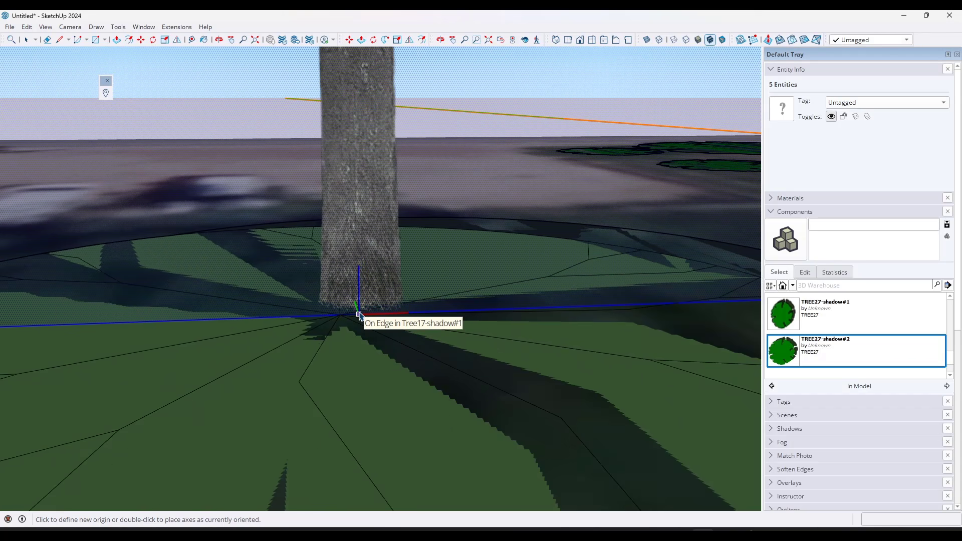
{"action": "left_click", "coordinate": [359, 315]}
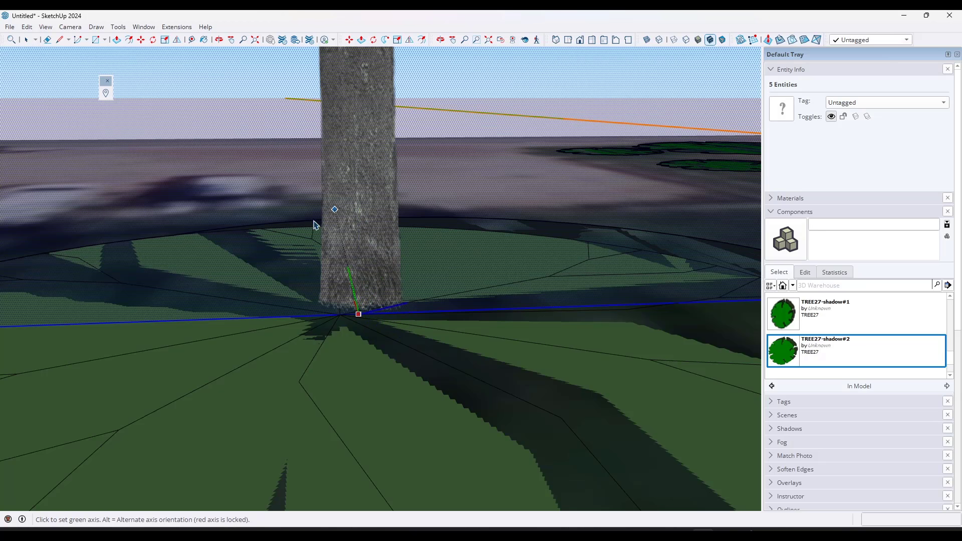
{"action": "left_click", "coordinate": [266, 320]}
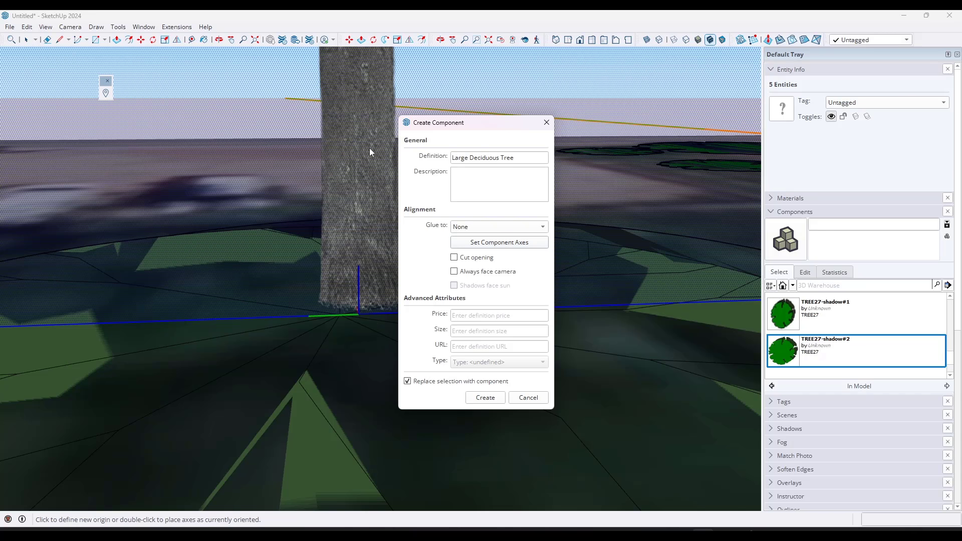
Enable Always face camera with Shadows face sun and create the Large Deciduous Tree component
{"action": "left_click", "coordinate": [454, 271]}
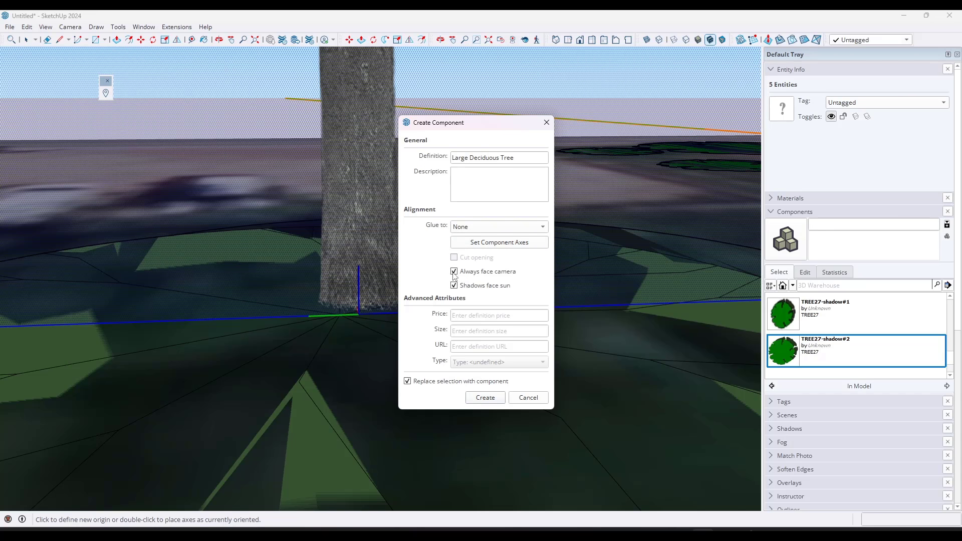
{"action": "left_click", "coordinate": [484, 397]}
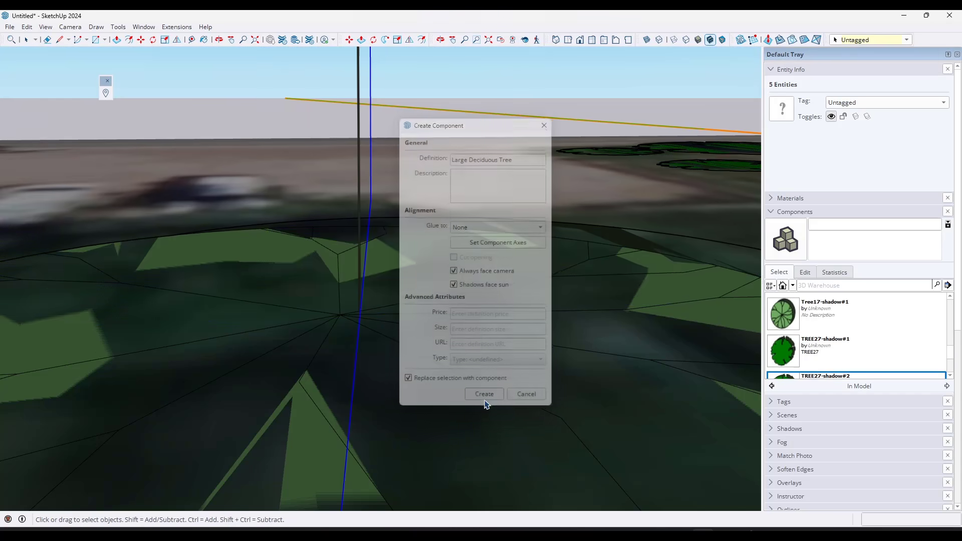
{"action": "scroll", "coordinate": [401, 254], "scroll_direction": "down", "scroll_amount": 8}
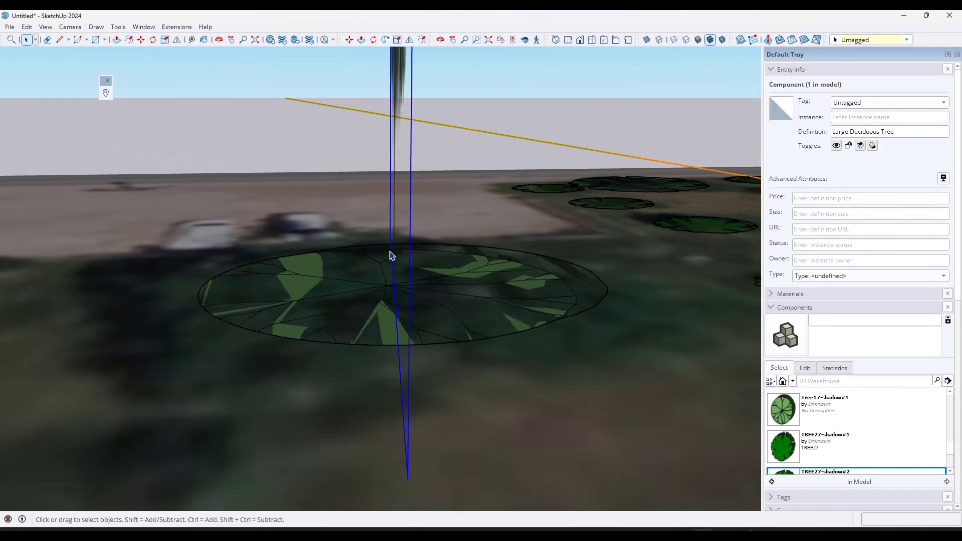
{"action": "middle_click_drag", "start_coordinate": [466, 262], "coordinate": [496, 311]}
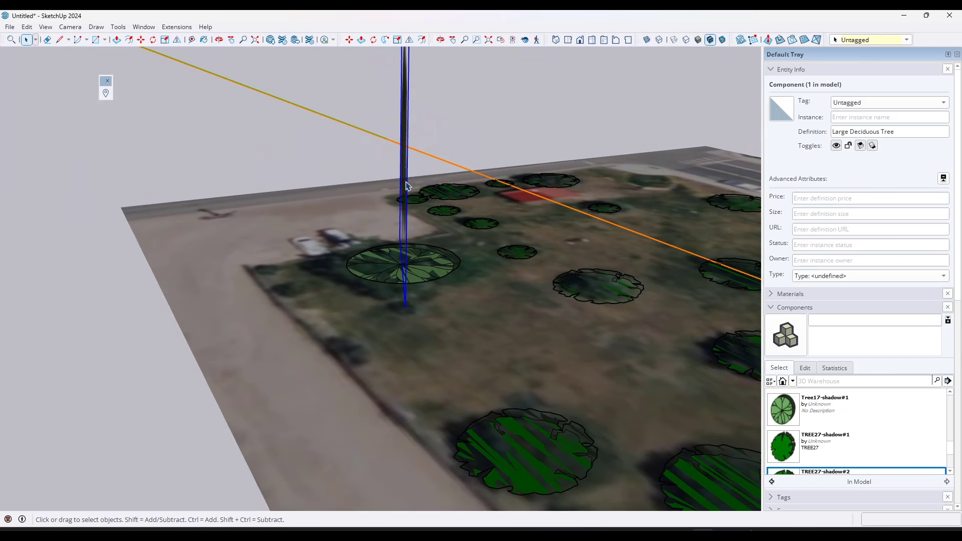
Inside the tree component, reset the axes at the trunk base with red along the face's bottom edge, and update the component axes to match
{"action": "double_click", "coordinate": [406, 188]}
{"action": "middle_click_drag", "start_coordinate": [379, 229], "coordinate": [479, 210]}
{"action": "scroll", "coordinate": [479, 211], "scroll_direction": "up", "scroll_amount": 3}
{"action": "left_click_drag", "start_coordinate": [1, 100], "coordinate": [7, 56]}
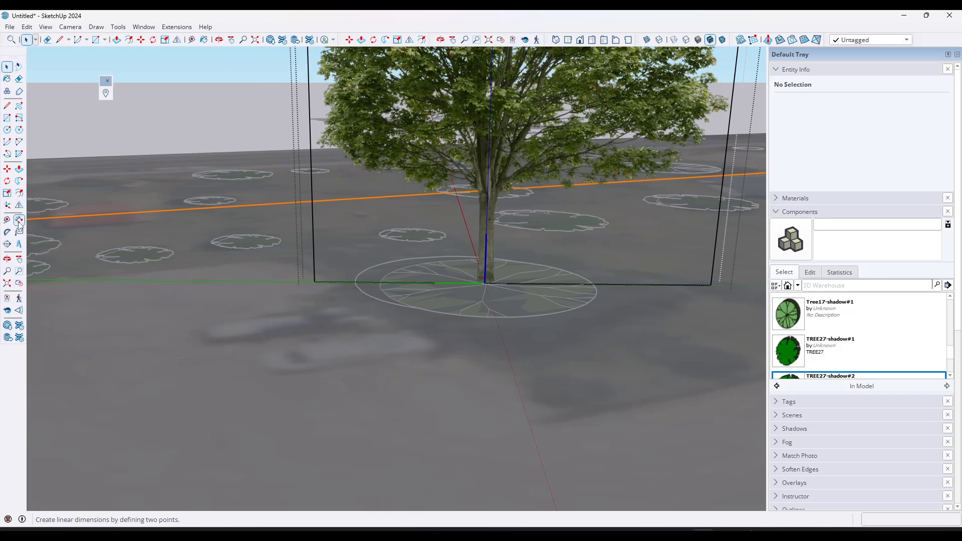
{"action": "left_click", "coordinate": [7, 206]}
{"action": "scroll", "coordinate": [478, 284], "scroll_direction": "up", "scroll_amount": 3}
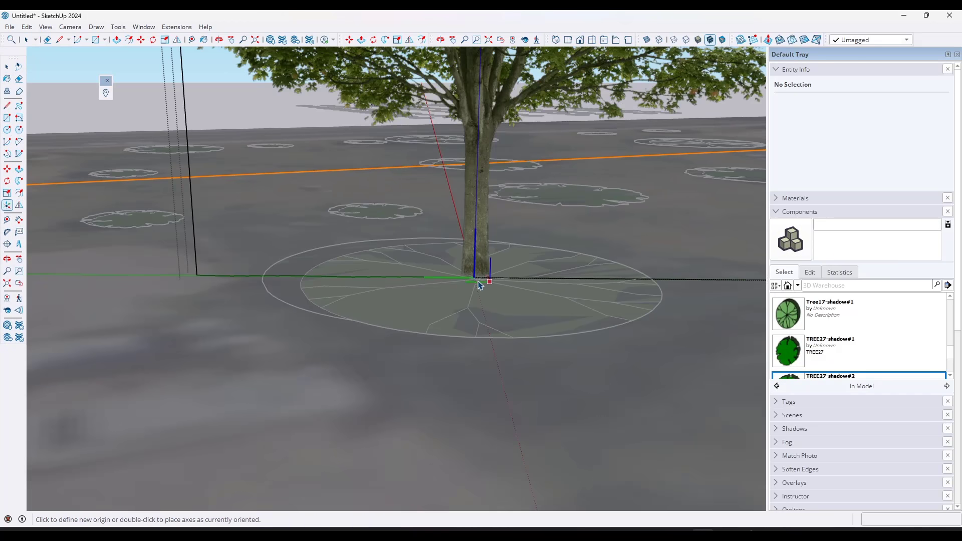
{"action": "scroll", "coordinate": [476, 282], "scroll_direction": "up", "scroll_amount": 5}
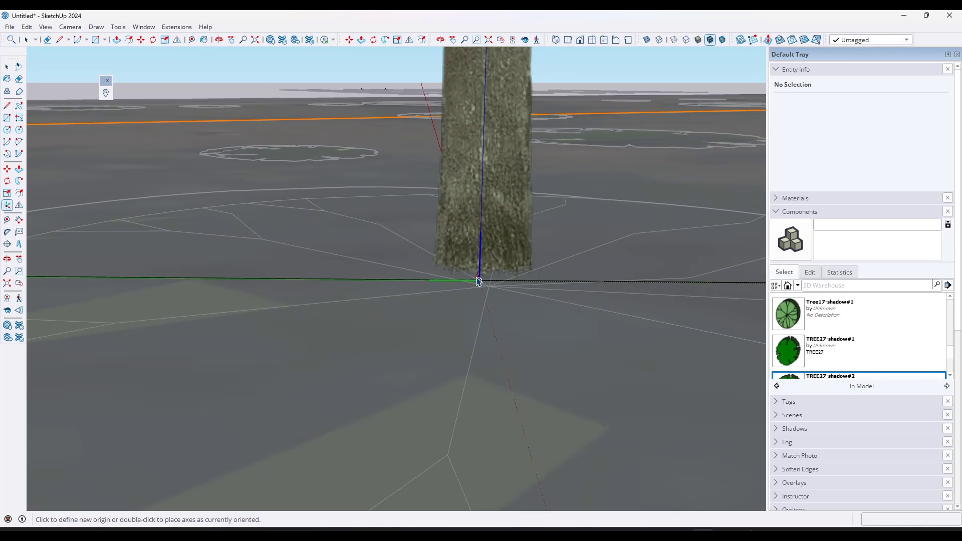
{"action": "left_click", "coordinate": [478, 281]}
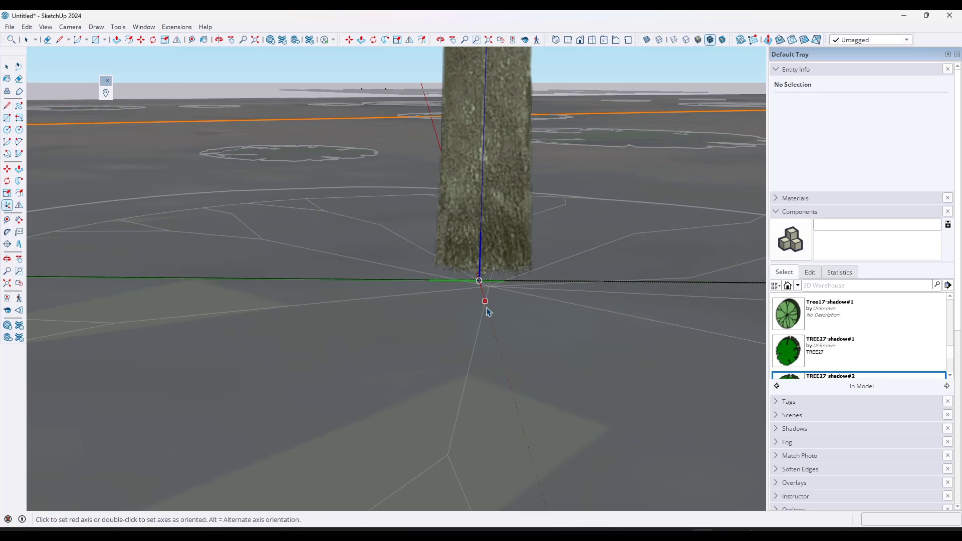
{"action": "left_click", "coordinate": [372, 281]}
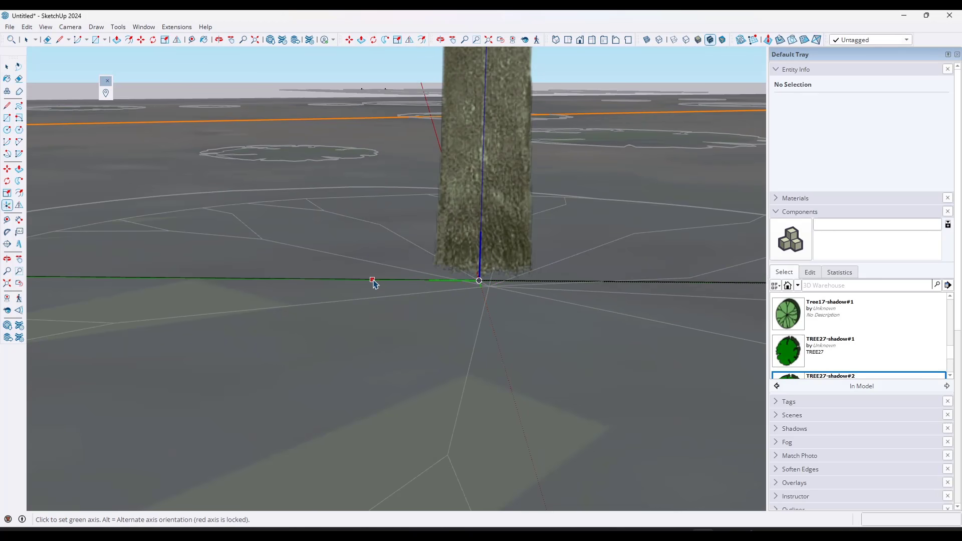
{"action": "left_click", "coordinate": [373, 282]}
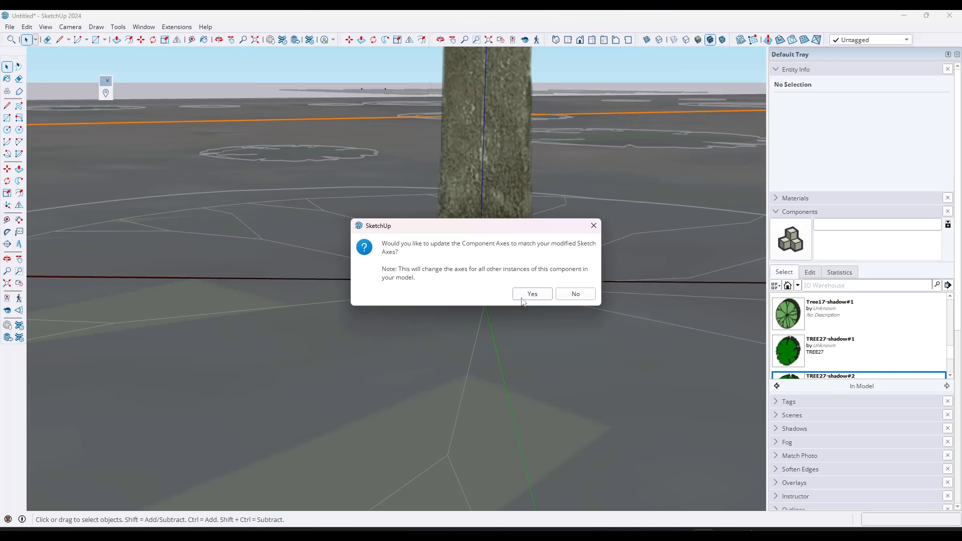
{"action": "left_click", "coordinate": [521, 298]}
Hide all four border edges of the tree face inside the Large Deciduous Tree component and leave the component
{"action": "scroll", "coordinate": [425, 305], "scroll_direction": "down", "scroll_amount": 10}
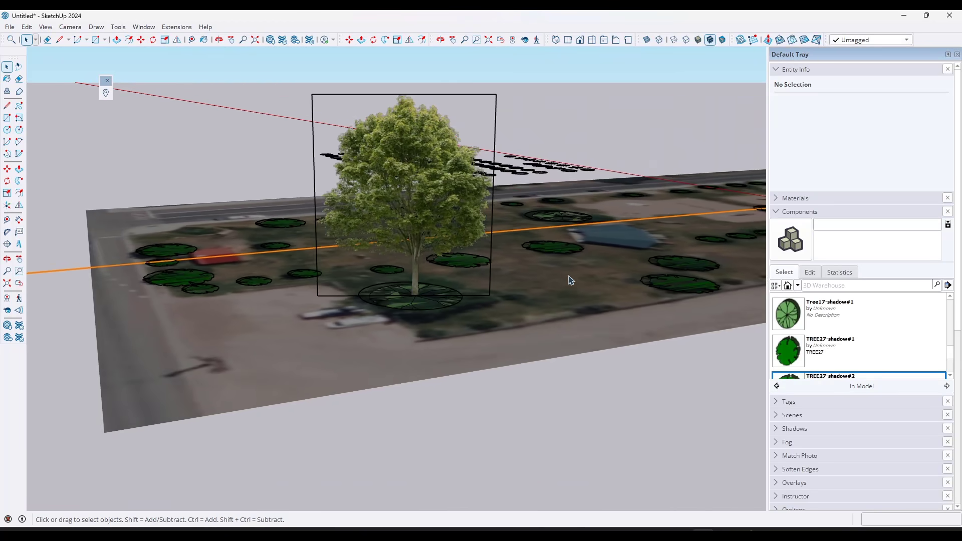
{"action": "middle_click_drag", "start_coordinate": [570, 281], "coordinate": [381, 201]}
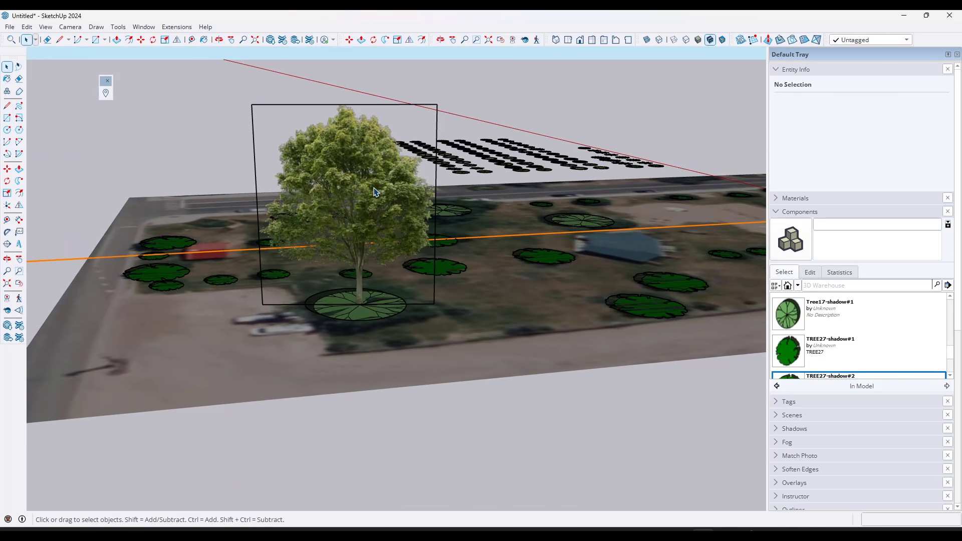
{"action": "double_click", "coordinate": [375, 191]}
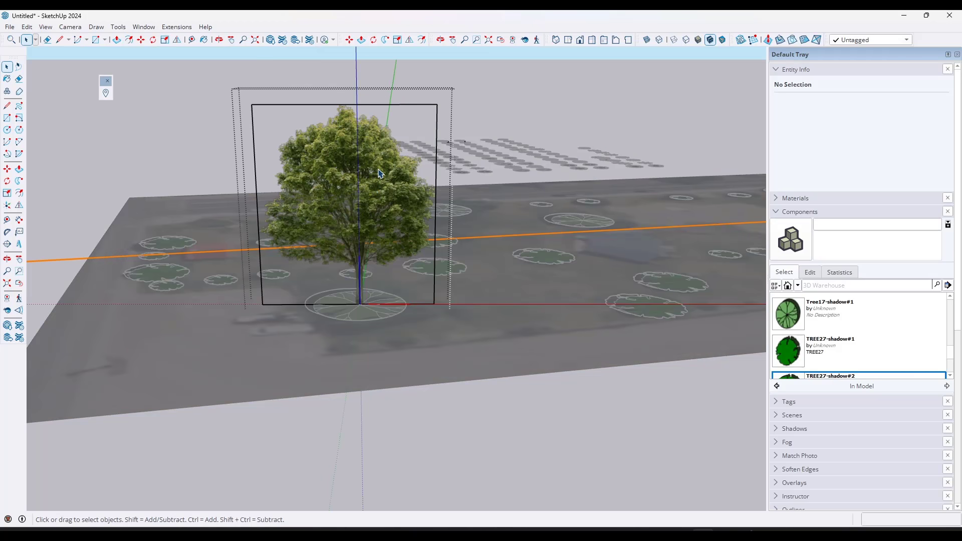
{"action": "key", "text": "e"}
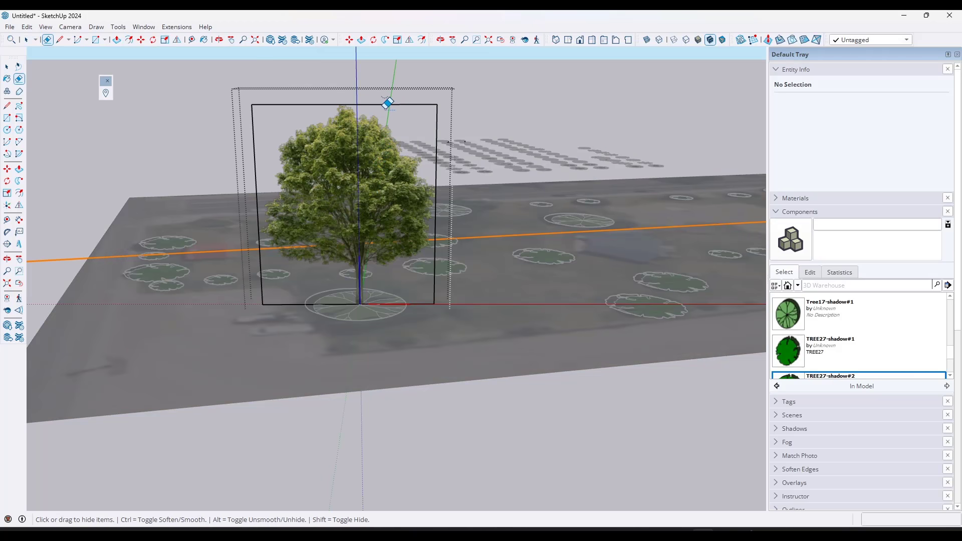
{"action": "left_click", "coordinate": [386, 104]}
{"action": "left_click", "coordinate": [252, 123]}
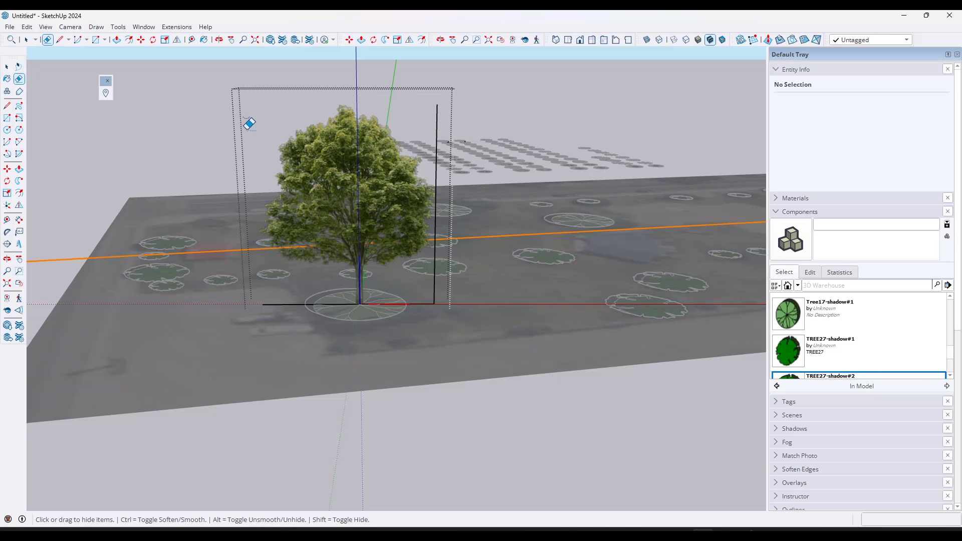
{"action": "left_click", "coordinate": [435, 144]}
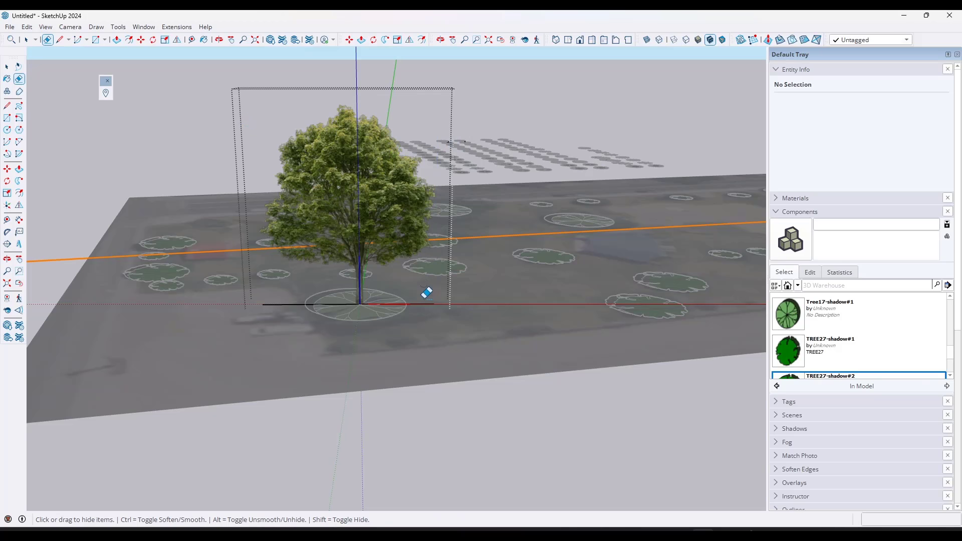
{"action": "left_click", "coordinate": [420, 304]}
{"action": "key", "text": "space"}
{"action": "left_click", "coordinate": [468, 438]}
{"action": "middle_click_drag", "start_coordinate": [537, 403], "coordinate": [390, 425]}
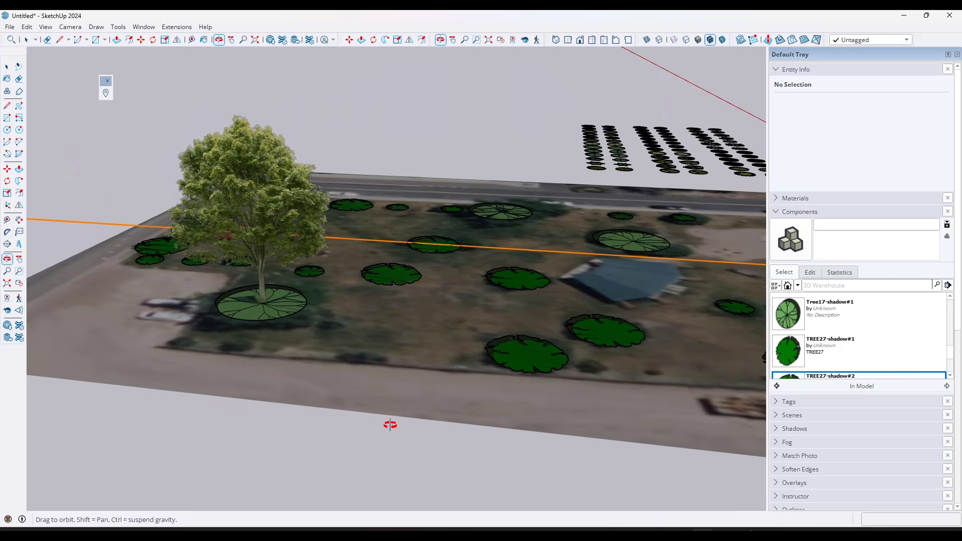
Select the Large Deciduous Tree component and remove it from the light green symbol beside the parking lot
{"action": "key", "text": "space"}
{"action": "scroll", "coordinate": [255, 228], "scroll_direction": "up", "scroll_amount": 2}
{"action": "left_click", "coordinate": [258, 229]}
{"action": "middle_click_drag", "start_coordinate": [341, 255], "coordinate": [383, 235]}
{"action": "left_click", "coordinate": [302, 316]}
{"action": "left_click", "coordinate": [335, 202]}
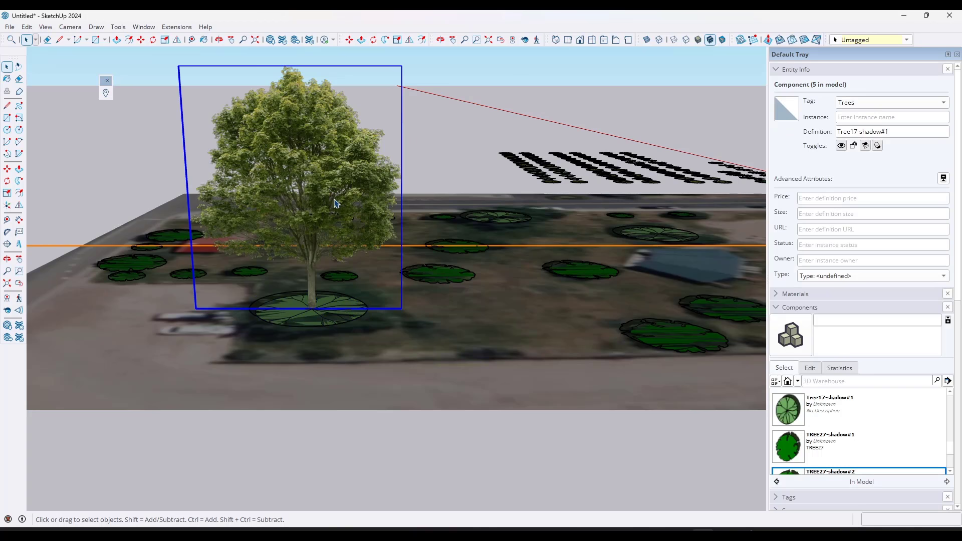
{"action": "middle_click_drag", "start_coordinate": [504, 260], "coordinate": [431, 313]}
{"action": "scroll", "coordinate": [382, 312], "scroll_direction": "down", "scroll_amount": 3}
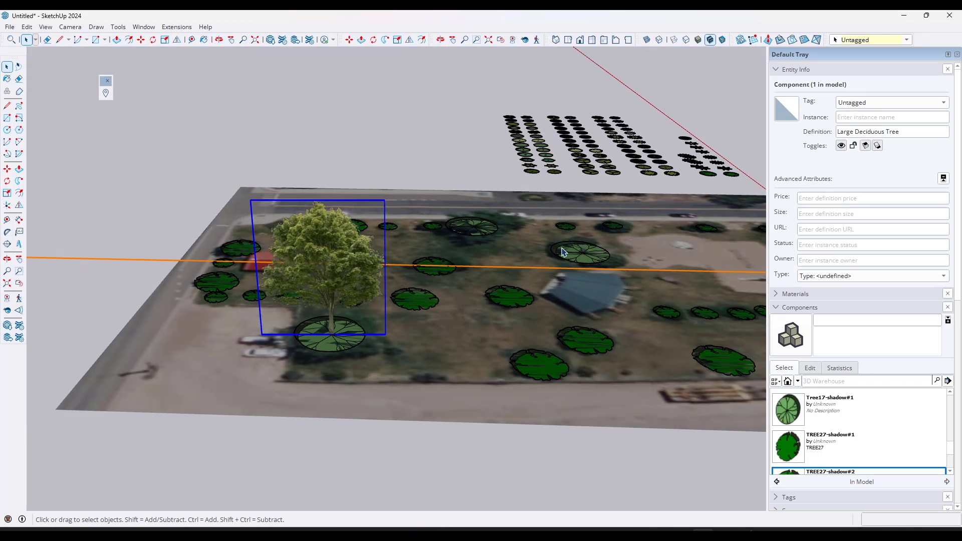
{"action": "middle_click_drag", "start_coordinate": [347, 259], "coordinate": [369, 239]}
{"action": "scroll", "coordinate": [358, 255], "scroll_direction": "up", "scroll_amount": 3}
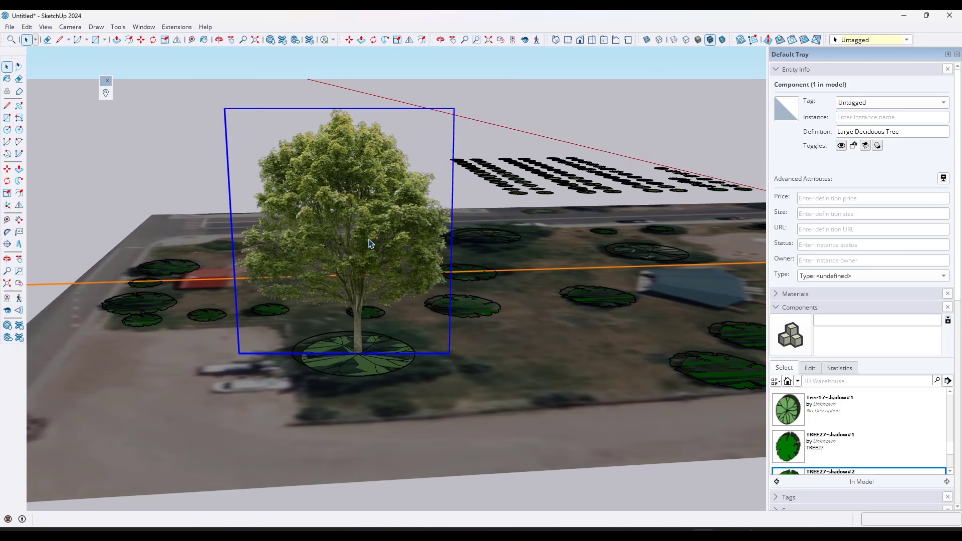
{"action": "key", "text": "Delete"}
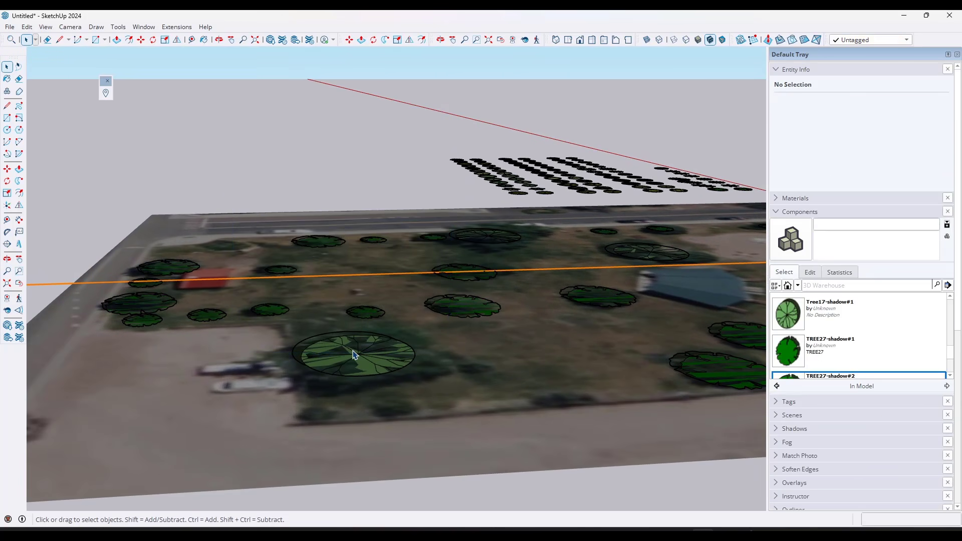
Inside the Tree17-shadow#1 symbol component, select all the 2D linework and faces and make them a group
{"action": "double_click", "coordinate": [361, 354]}
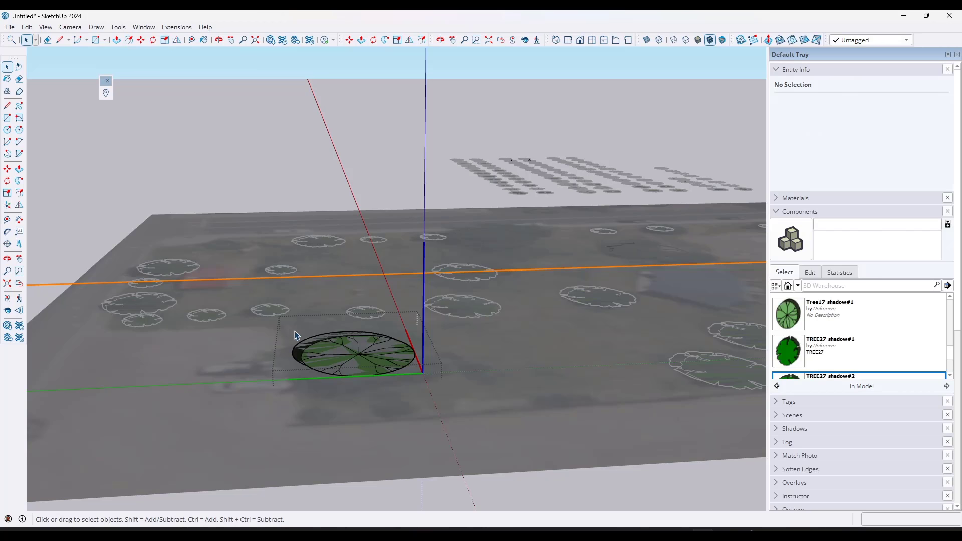
{"action": "left_click_drag", "start_coordinate": [280, 315], "coordinate": [558, 465]}
{"action": "right_click", "coordinate": [355, 351]}
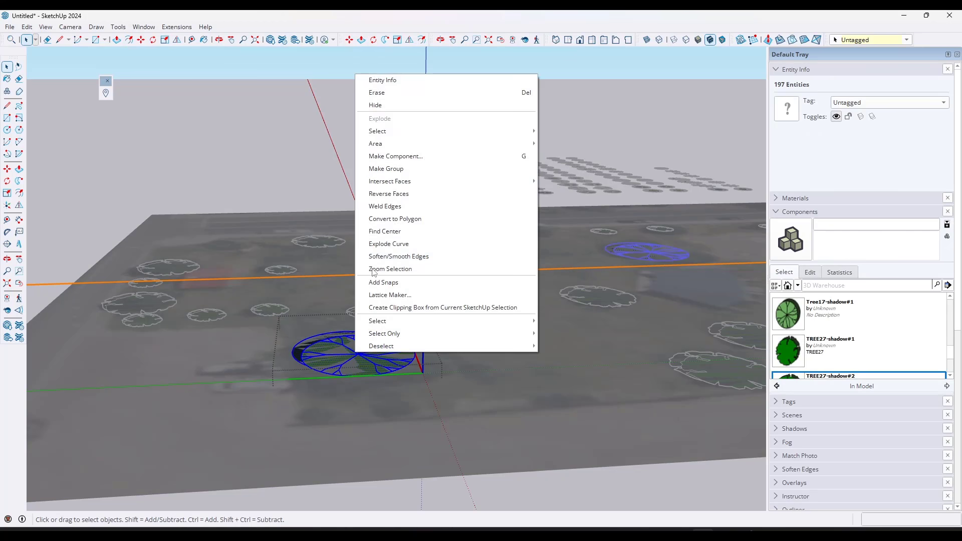
{"action": "left_click", "coordinate": [386, 169]}
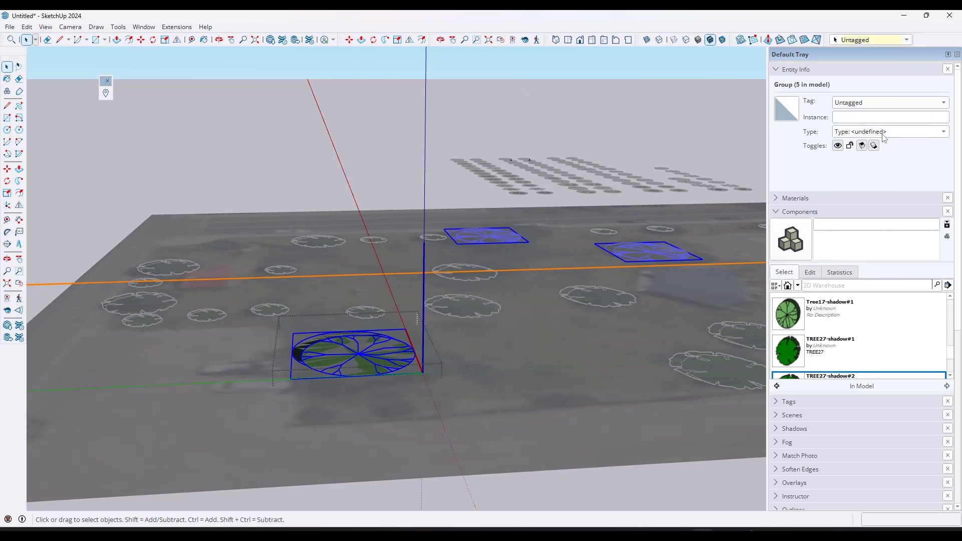
Name the grouped 2D linework inside the Tree17-shadow#1 component Tree Symbol
{"action": "left_click", "coordinate": [860, 116]}
{"action": "left_click", "coordinate": [860, 116]}
{"action": "left_click", "coordinate": [476, 345]}
Paste the Large Deciduous Tree in place inside the Tree17-shadow#1 component and leave the component
{"action": "double_click", "coordinate": [360, 350]}
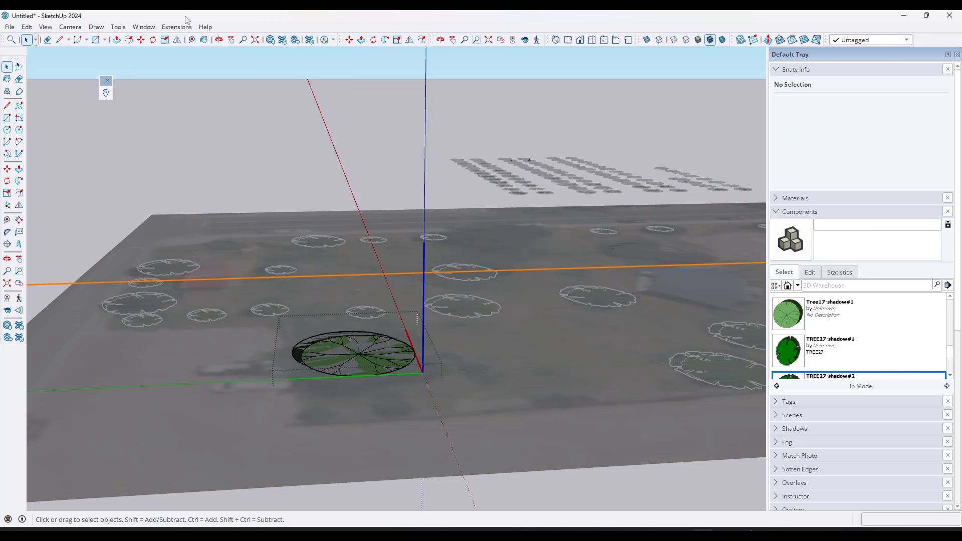
{"action": "left_click", "coordinate": [27, 27]}
{"action": "left_click", "coordinate": [59, 101]}
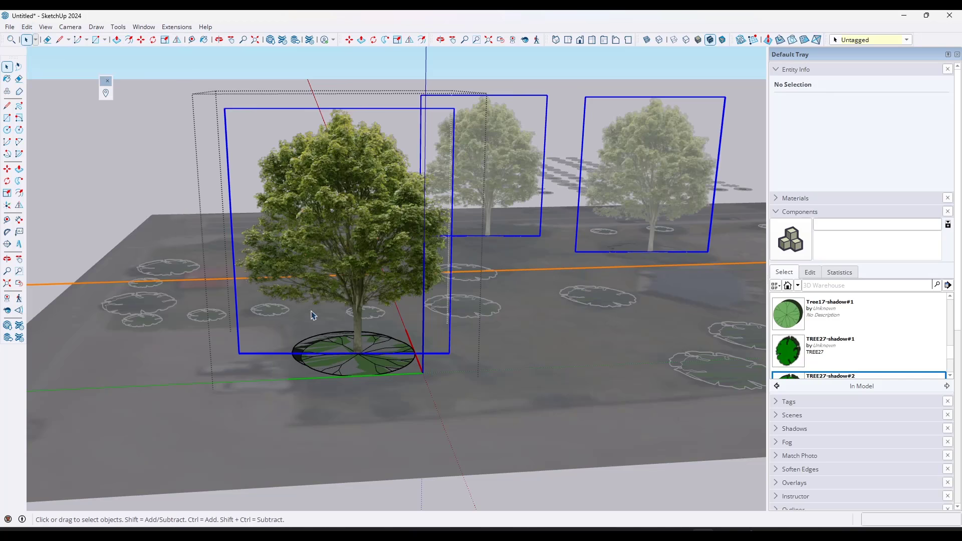
{"action": "middle_click_drag", "start_coordinate": [412, 289], "coordinate": [326, 294]}
{"action": "left_click", "coordinate": [406, 155]}
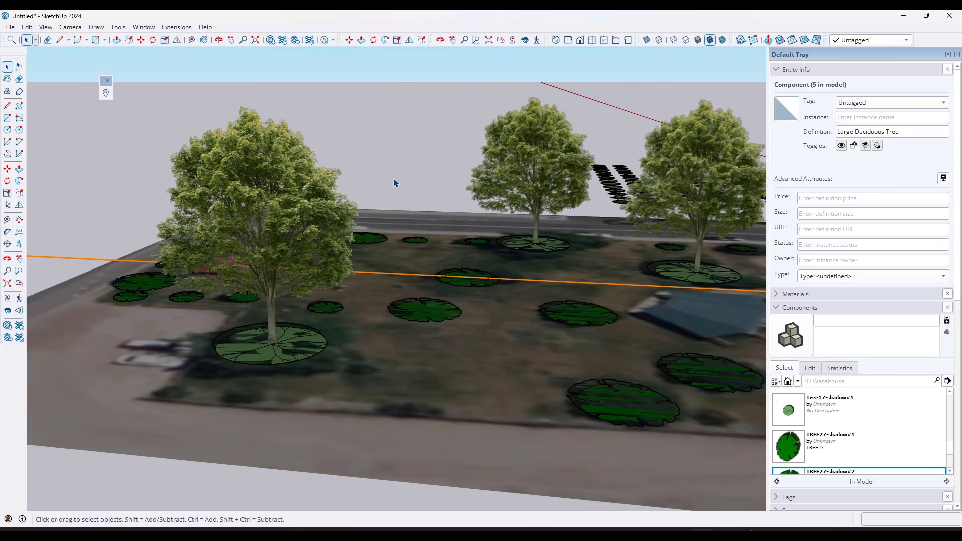
Examine the camera-facing trees and their plan symbols from several angles around the park site
{"action": "scroll", "coordinate": [394, 181], "scroll_direction": "down", "scroll_amount": 3}
{"action": "middle_click_drag", "start_coordinate": [498, 205], "coordinate": [466, 236]}
{"action": "scroll", "coordinate": [299, 254], "scroll_direction": "up", "scroll_amount": 2}
{"action": "scroll", "coordinate": [300, 254], "scroll_direction": "up", "scroll_amount": 2}
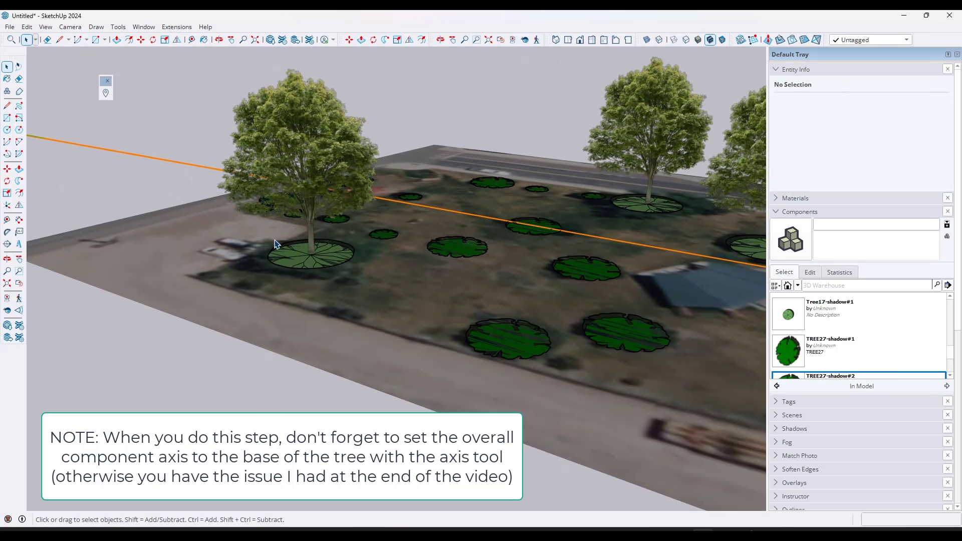
{"action": "middle_click_drag", "start_coordinate": [347, 244], "coordinate": [267, 231]}
{"action": "scroll", "coordinate": [279, 232], "scroll_direction": "up", "scroll_amount": 2}
{"action": "scroll", "coordinate": [280, 232], "scroll_direction": "down", "scroll_amount": 1}
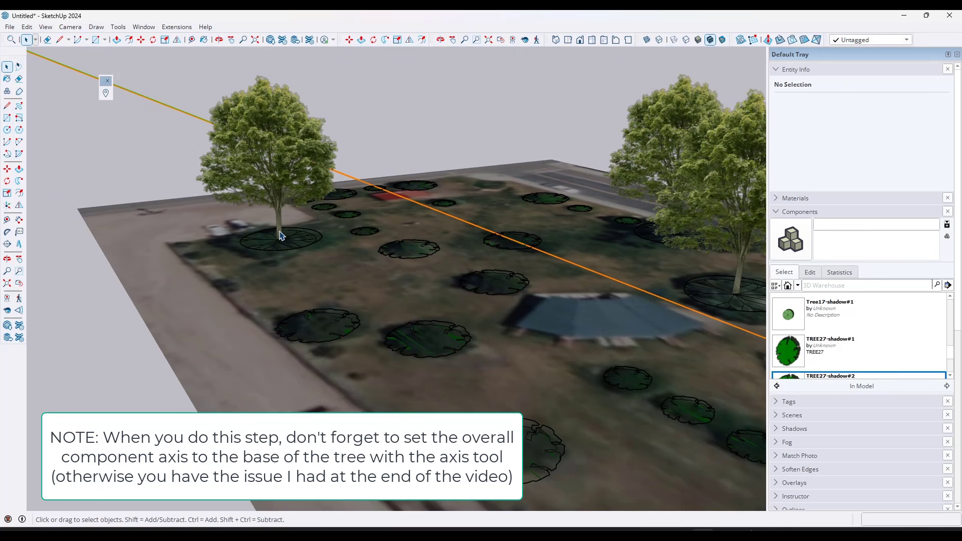
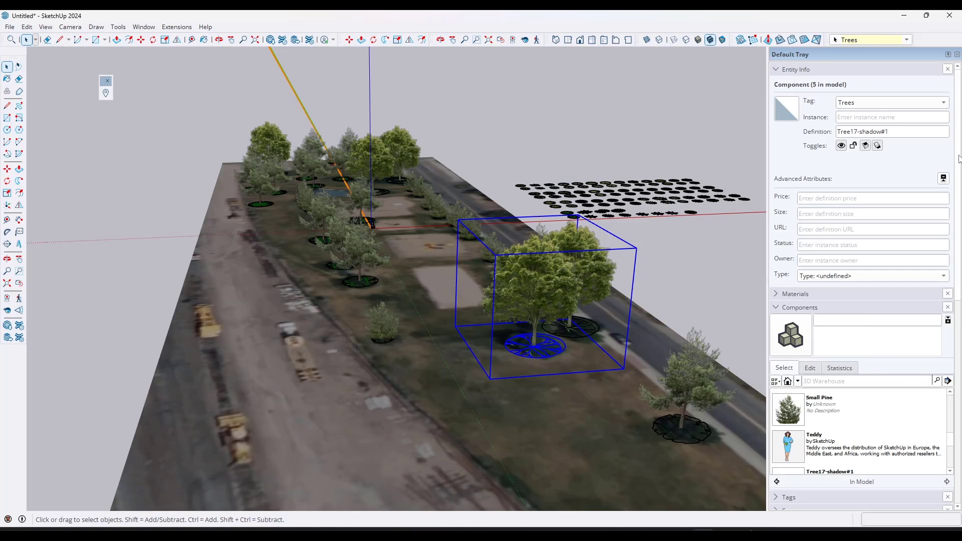
Collapse the Styles settings, expand the Outliner and select one TREE27-shadow#1 component in its list
{"action": "scroll", "coordinate": [957, 95], "scroll_direction": "down", "scroll_amount": 8}
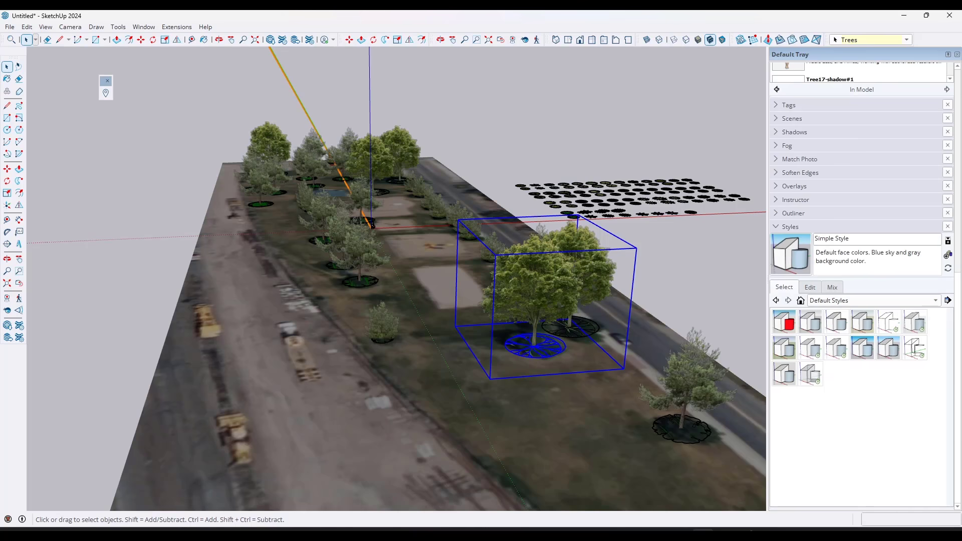
{"action": "left_click", "coordinate": [779, 226]}
{"action": "scroll", "coordinate": [815, 357], "scroll_direction": "down", "scroll_amount": 5}
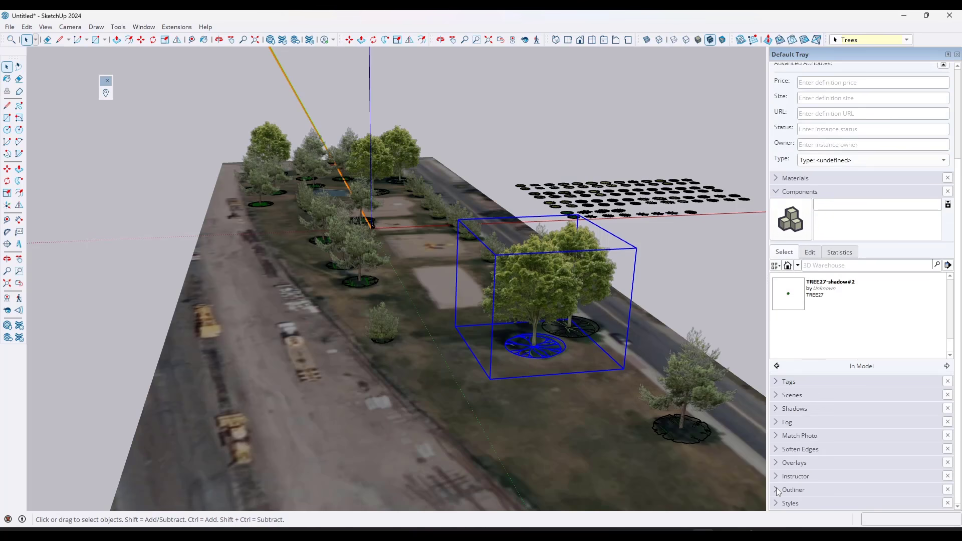
{"action": "left_click", "coordinate": [780, 489]}
{"action": "scroll", "coordinate": [956, 425], "scroll_direction": "down", "scroll_amount": 5}
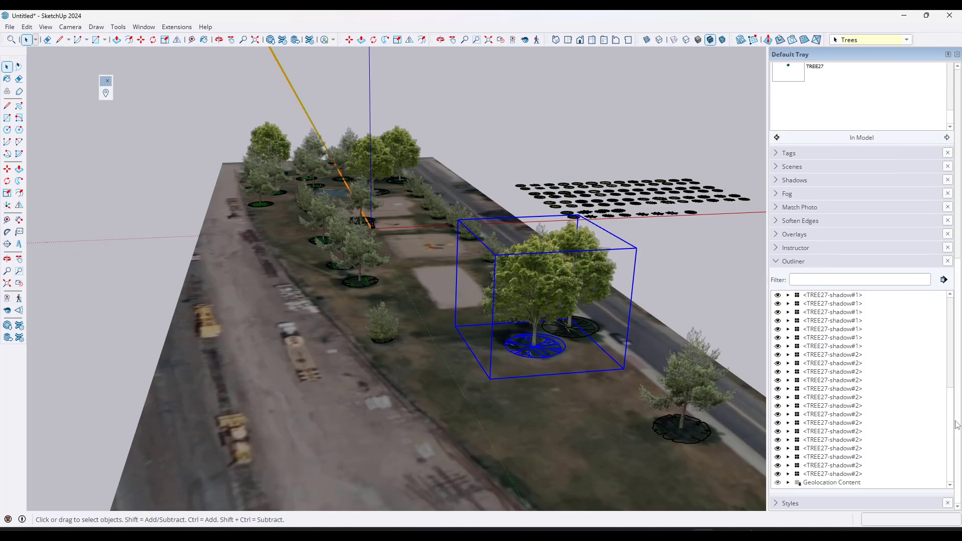
{"action": "left_click", "coordinate": [813, 296]}
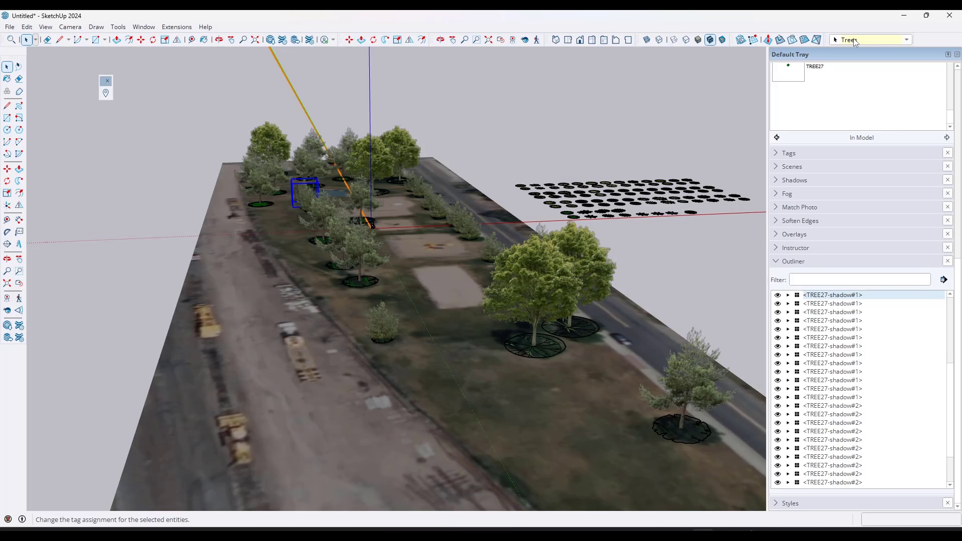
Expand the Tags list and turn the Trees tag's visibility off and back on
{"action": "left_click", "coordinate": [778, 154]}
{"action": "left_click", "coordinate": [782, 208]}
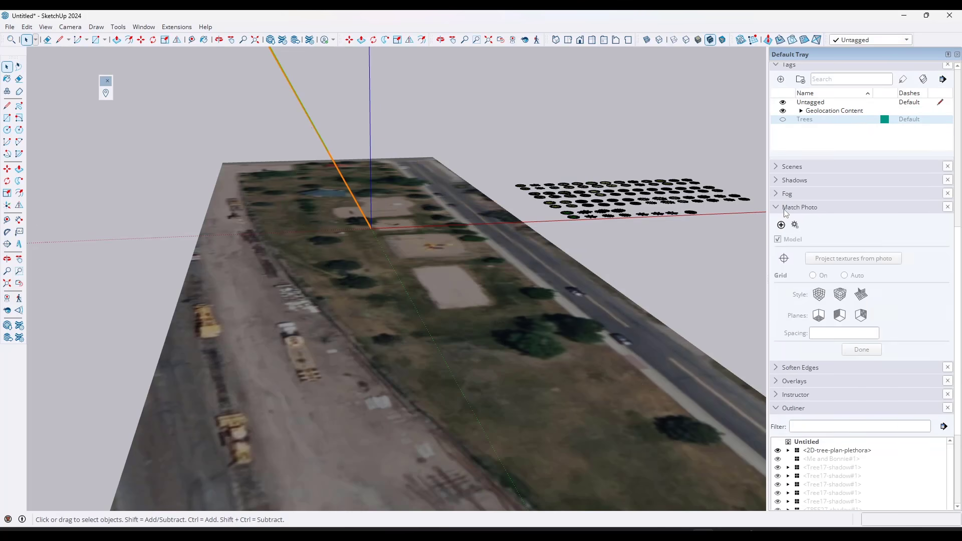
{"action": "left_click", "coordinate": [779, 208]}
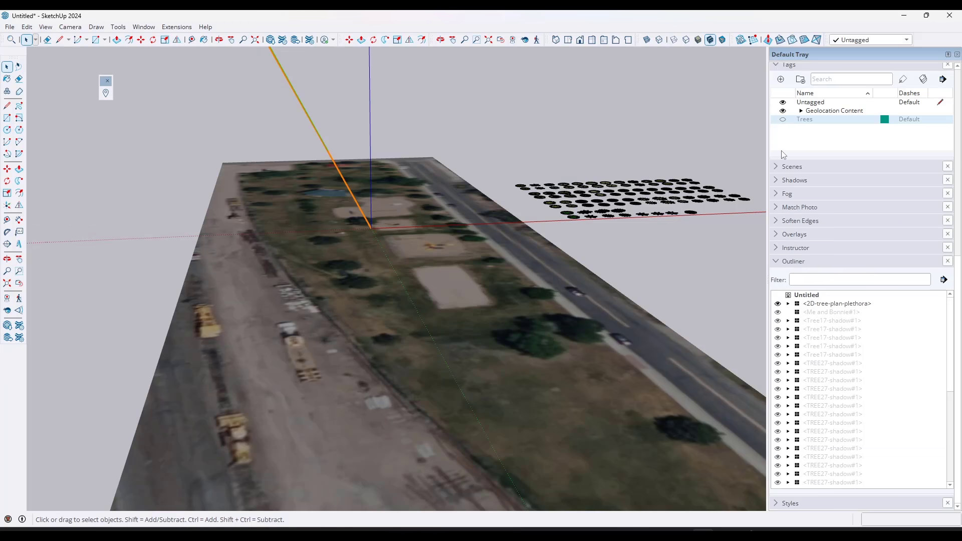
{"action": "left_click", "coordinate": [783, 120]}
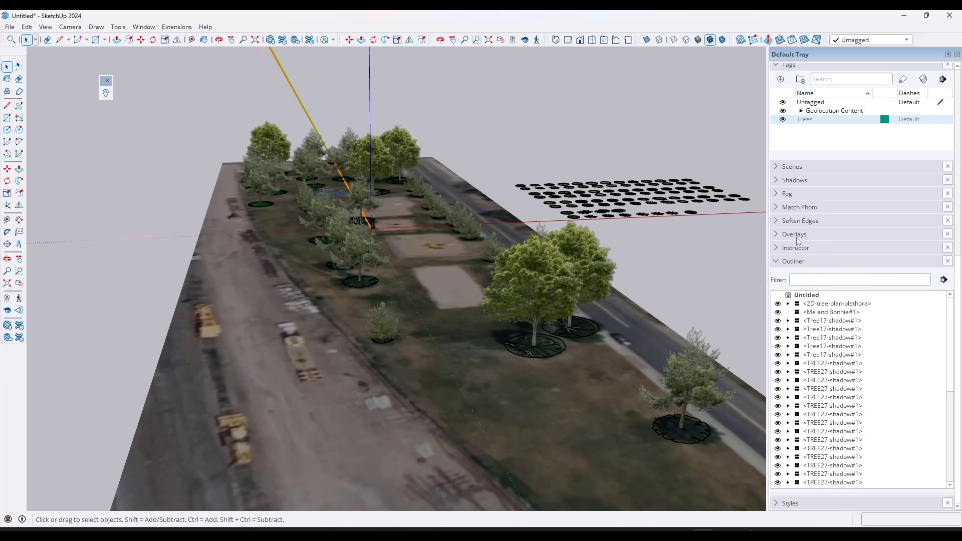
Select the Large Deciduous Tree nested in Tree17-shadow#1 and add two tags, Trees - 2D Face Me and Trees - 2D Symbol
{"action": "left_click", "coordinate": [788, 320]}
{"action": "scroll", "coordinate": [871, 320], "scroll_direction": "down", "scroll_amount": 1}
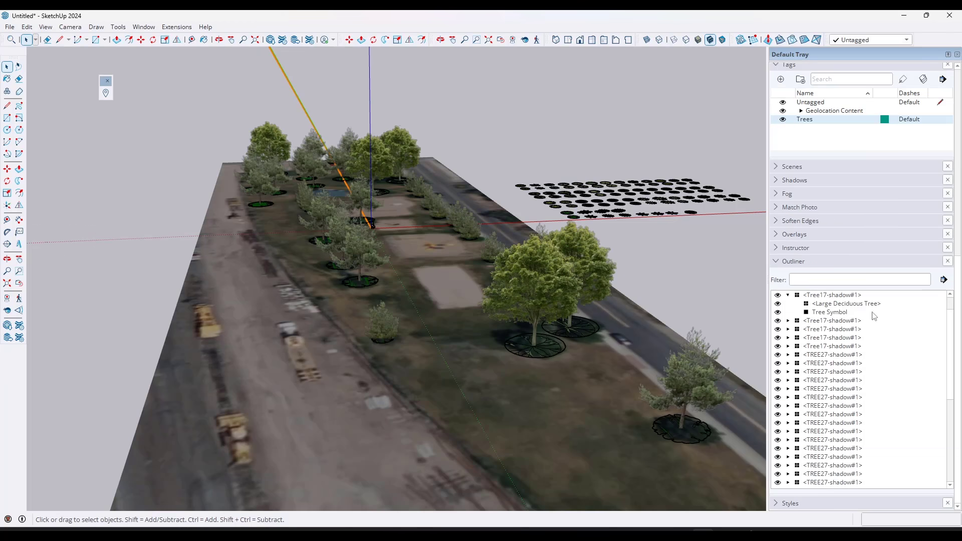
{"action": "left_click", "coordinate": [846, 303]}
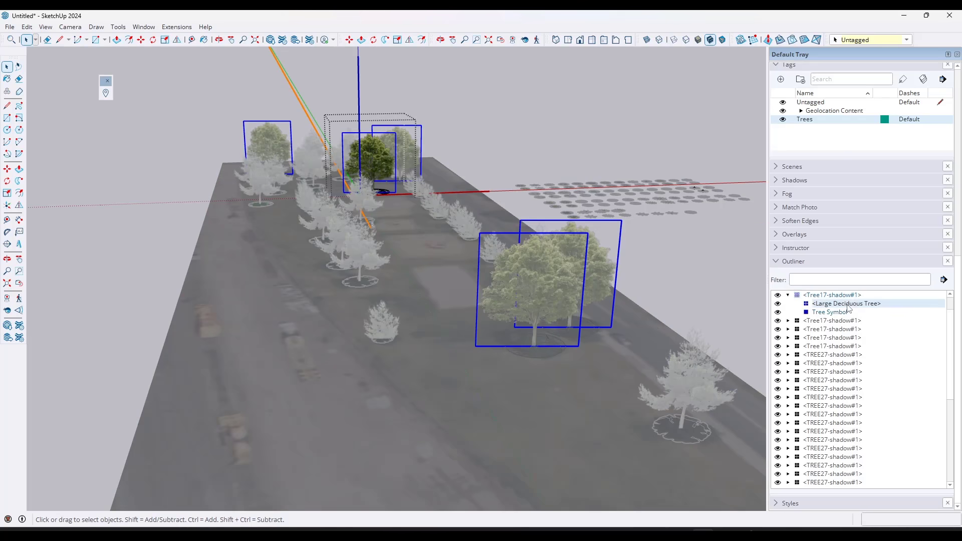
{"action": "left_click", "coordinate": [781, 176]}
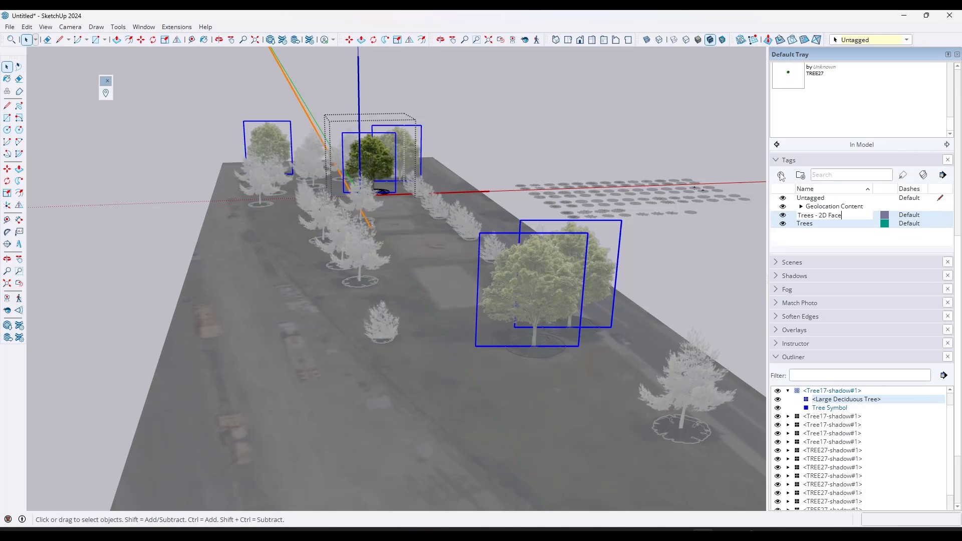
{"action": "key", "text": "Return"}
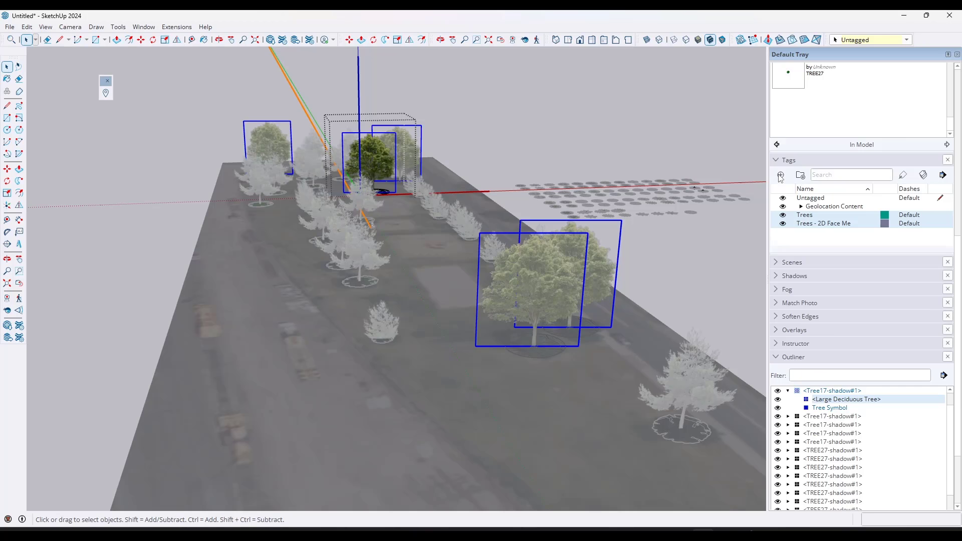
{"action": "left_click", "coordinate": [781, 176]}
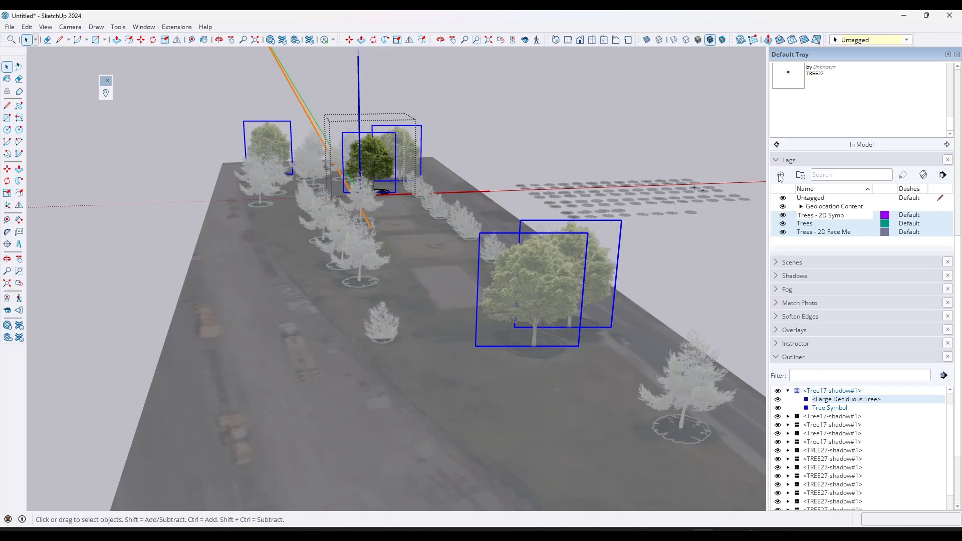
{"action": "key", "text": "Return"}
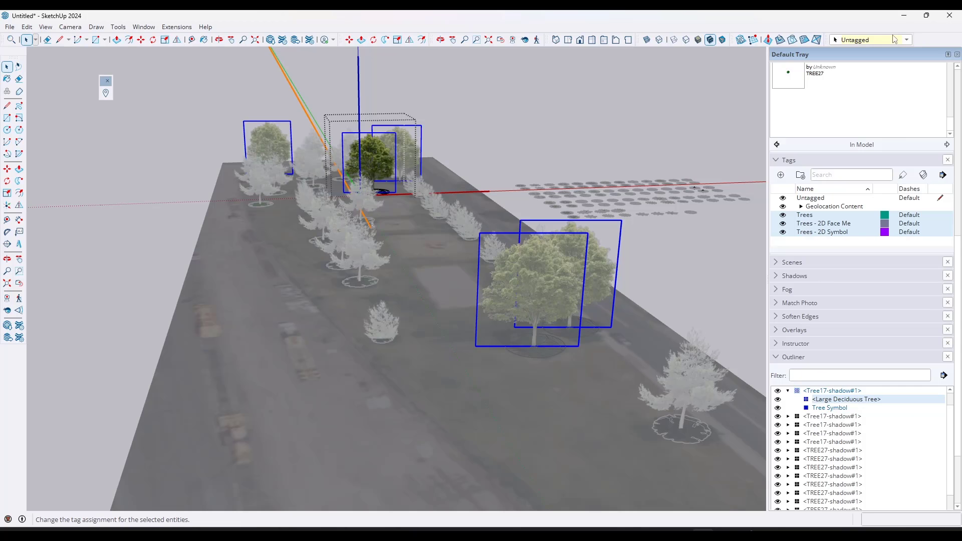
Assign the Trees - 2D Face Me tag to the Large Deciduous Tree and the Trees - 2D Symbol tag to its Tree Symbol group
{"action": "left_click", "coordinate": [871, 40]}
{"action": "left_click", "coordinate": [862, 66]}
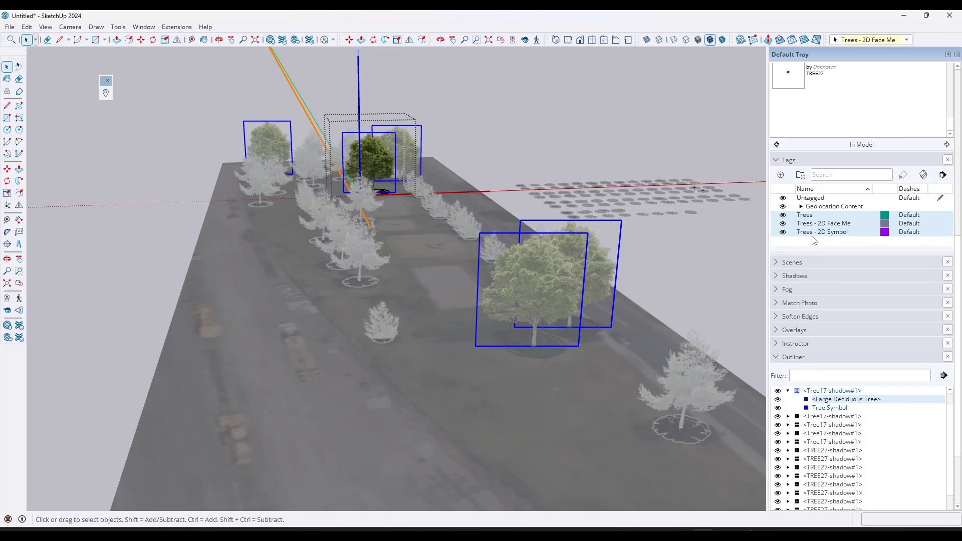
{"action": "left_click", "coordinate": [832, 407]}
{"action": "scroll", "coordinate": [881, 102], "scroll_direction": "down", "scroll_amount": 2}
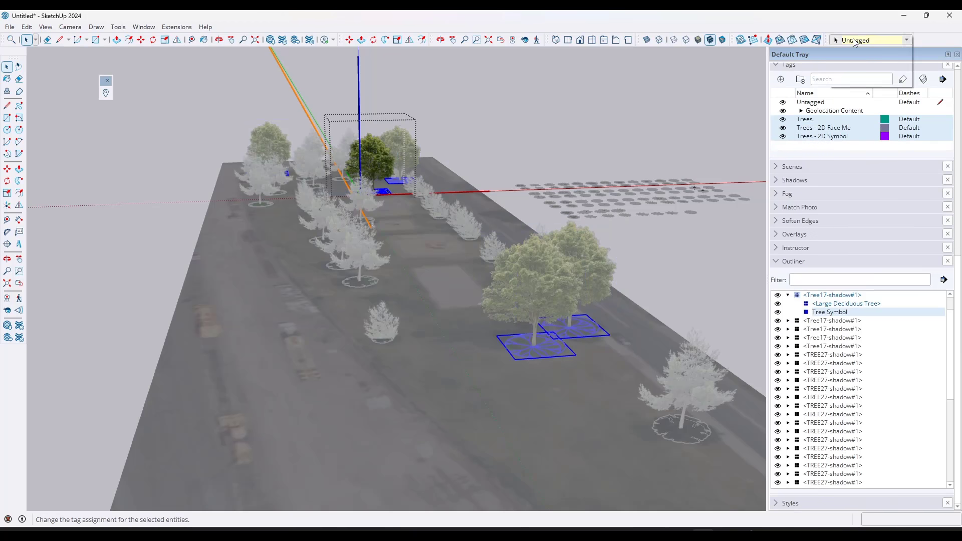
{"action": "left_click", "coordinate": [872, 39]}
{"action": "left_click", "coordinate": [862, 83]}
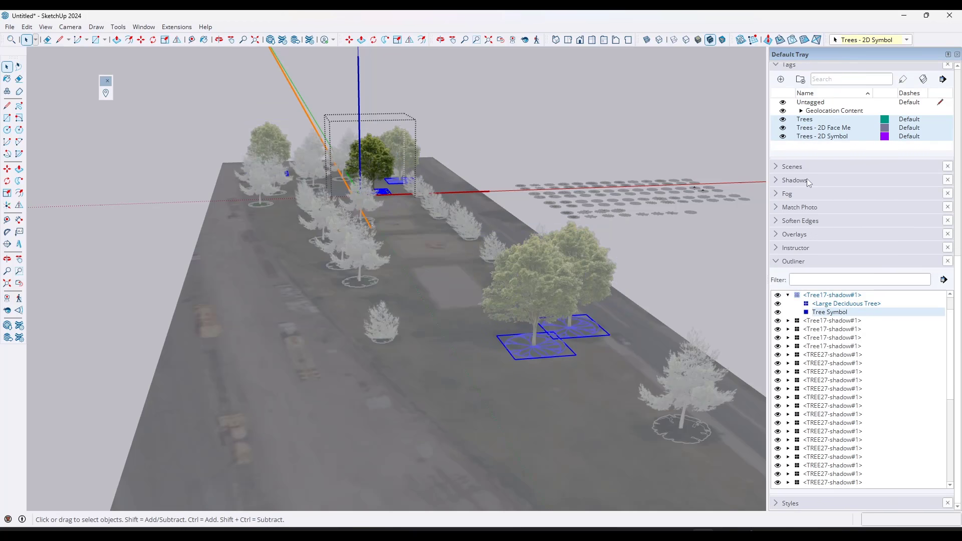
Try to hide the Trees - 2D Symbol tag and leave the Tree17-shadow#1 component
{"action": "left_click", "coordinate": [784, 133]}
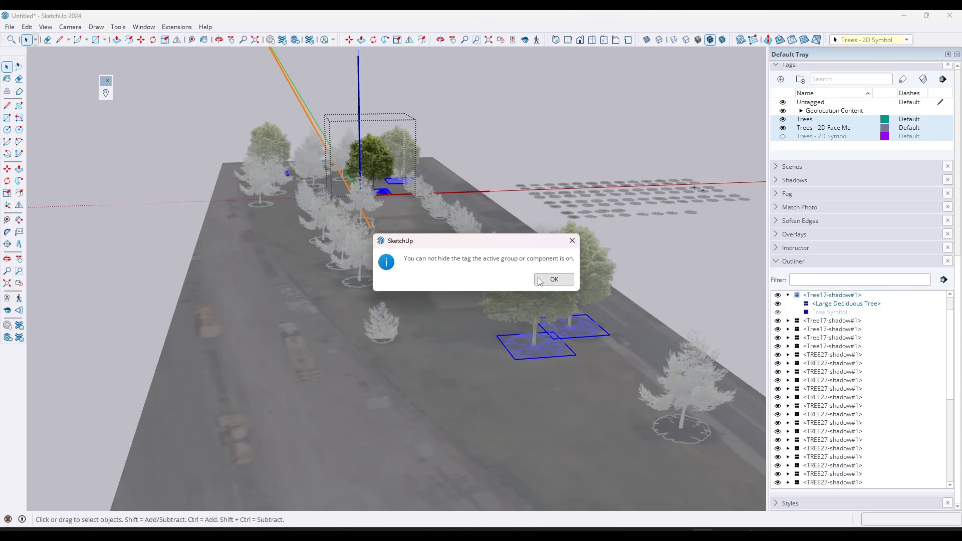
{"action": "left_click", "coordinate": [554, 279]}
{"action": "left_click", "coordinate": [616, 253]}
Inside TREE27-shadow#1, assign Trees - 2D Face Me to the Small Pine and Trees - 2D Symbol to the 2D Symbol group
{"action": "left_click", "coordinate": [385, 326]}
{"action": "scroll", "coordinate": [846, 400], "scroll_direction": "up", "scroll_amount": 3}
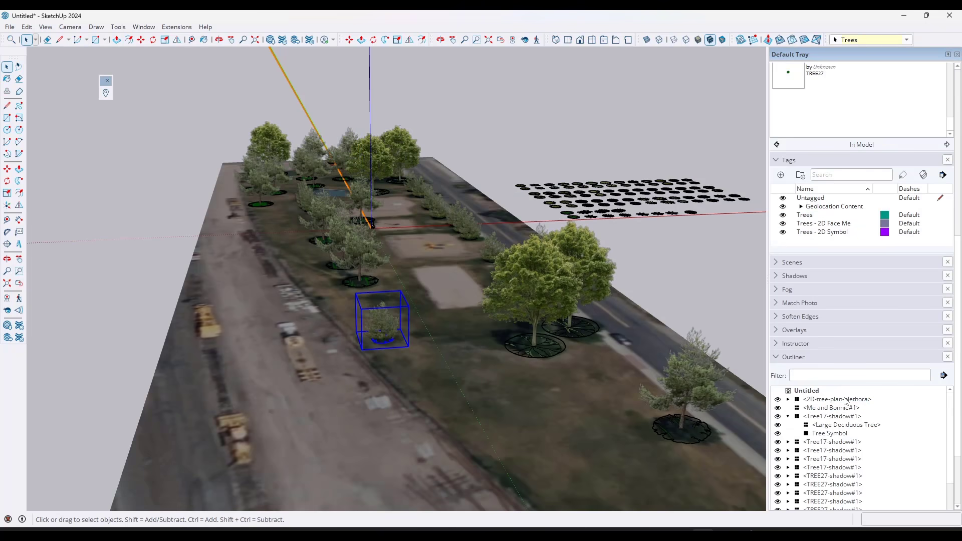
{"action": "scroll", "coordinate": [846, 423], "scroll_direction": "down", "scroll_amount": 1}
{"action": "left_click", "coordinate": [787, 449]}
{"action": "left_click", "coordinate": [826, 459]}
{"action": "left_click", "coordinate": [872, 40]}
{"action": "left_click", "coordinate": [871, 71]}
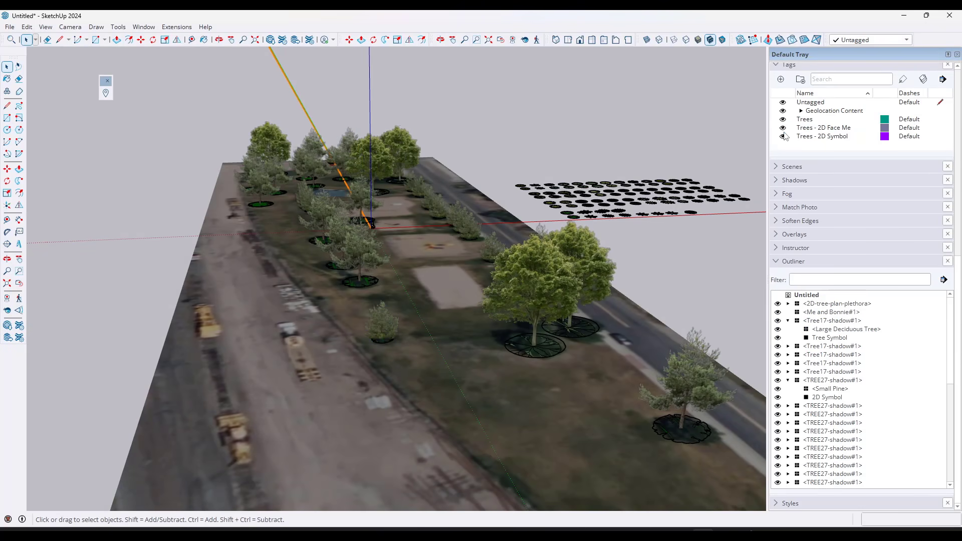
Hide the Trees - 2D Symbol and Trees - 2D Face Me tags
{"action": "left_click", "coordinate": [783, 136]}
{"action": "left_click", "coordinate": [782, 128]}
{"action": "left_click", "coordinate": [537, 270]}
Open the TREE27-shadow#2 pine component beside the road and make its 2D linework a group
{"action": "left_click", "coordinate": [702, 395]}
{"action": "double_click", "coordinate": [703, 398]}
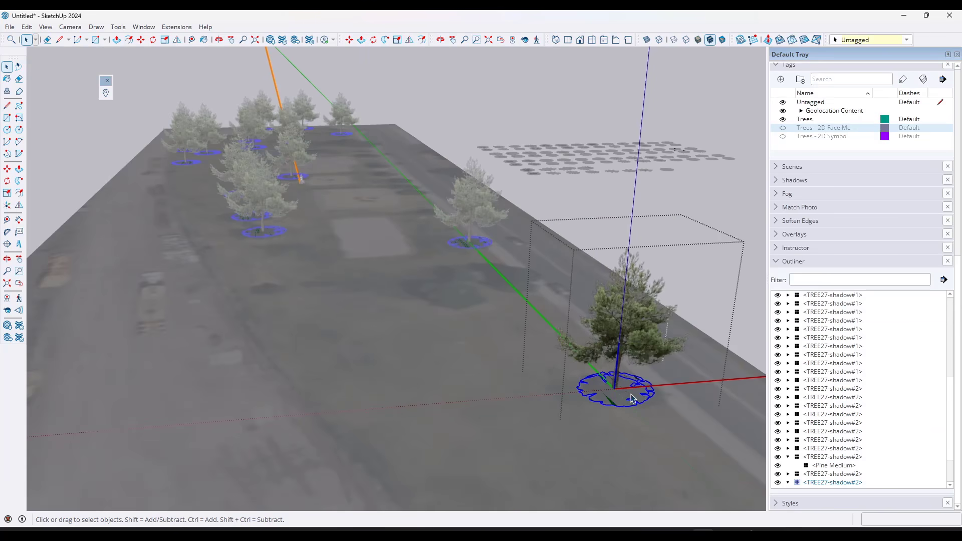
{"action": "right_click", "coordinate": [631, 396]}
{"action": "left_click", "coordinate": [660, 235]}
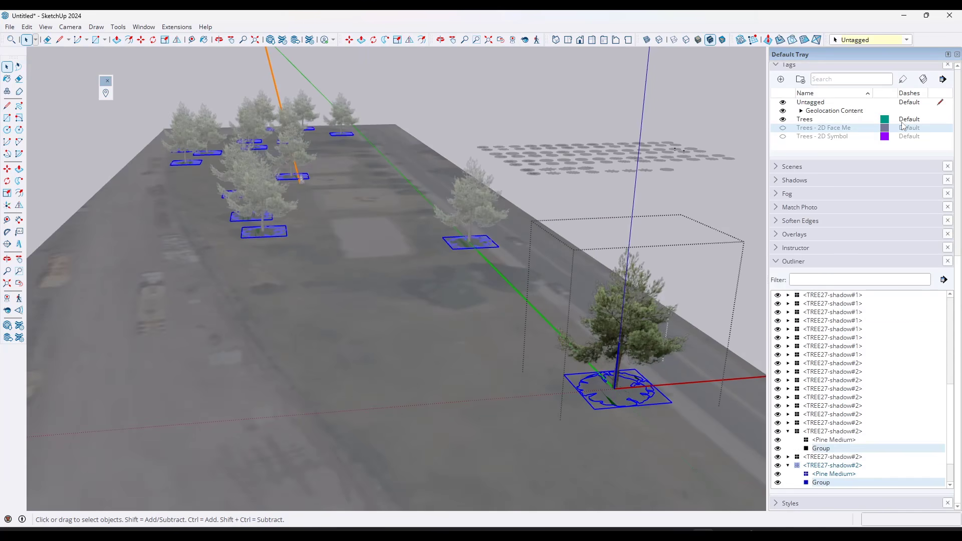
Name the new group 2D Symbol and assign it the Trees - 2D Symbol tag
{"action": "scroll", "coordinate": [958, 104], "scroll_direction": "up", "scroll_amount": 3}
{"action": "scroll", "coordinate": [957, 104], "scroll_direction": "up", "scroll_amount": 4}
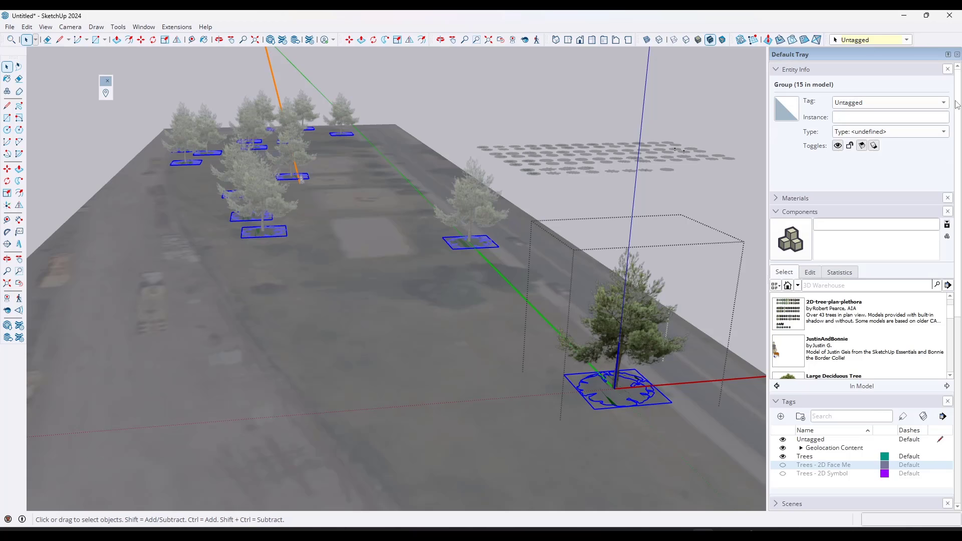
{"action": "left_click", "coordinate": [852, 120]}
{"action": "scroll", "coordinate": [925, 186], "scroll_direction": "down", "scroll_amount": 8}
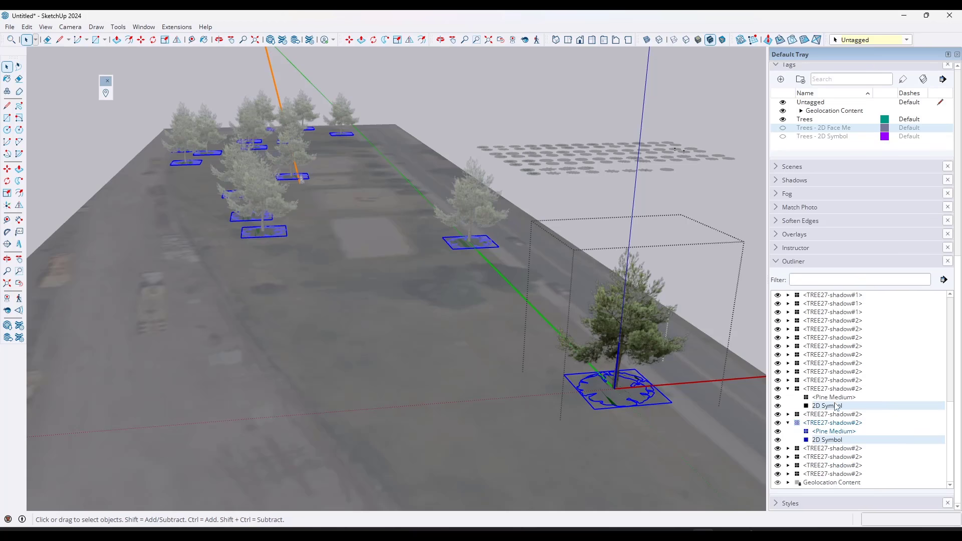
{"action": "left_click", "coordinate": [866, 40]}
{"action": "left_click", "coordinate": [853, 85]}
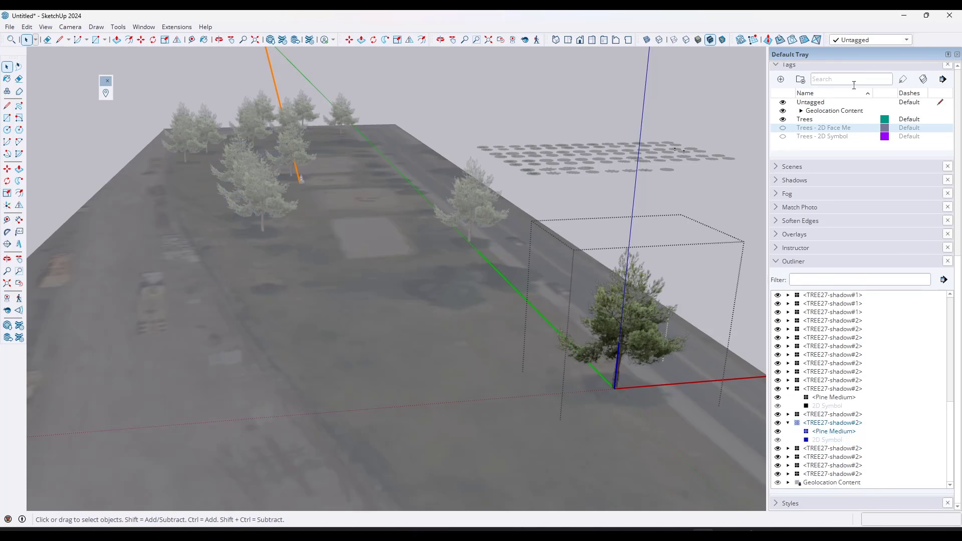
Assign the Trees - 2D Face Me tag to the Pine Medium inside TREE27-shadow#2 and leave the component
{"action": "left_click", "coordinate": [826, 433]}
{"action": "scroll", "coordinate": [832, 82], "scroll_direction": "up", "scroll_amount": 3}
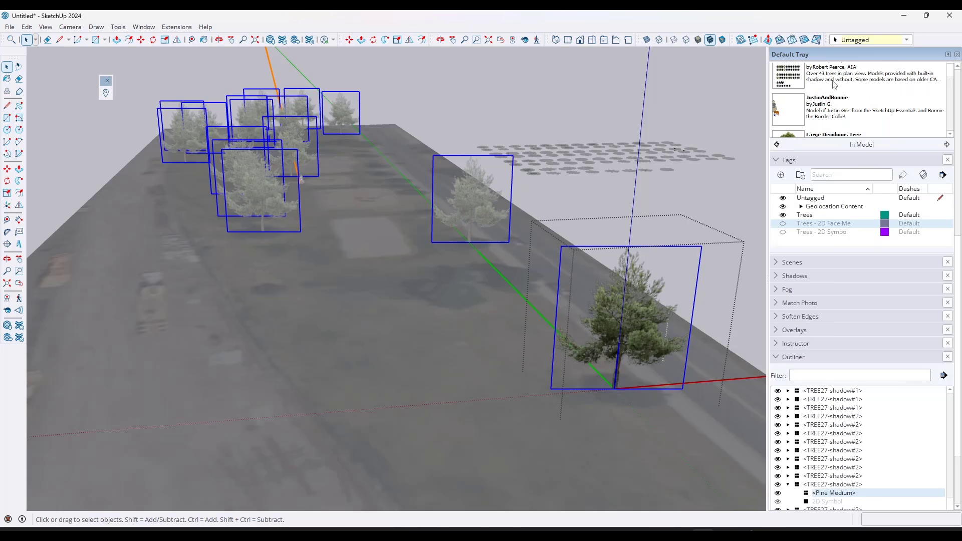
{"action": "left_click", "coordinate": [856, 41]}
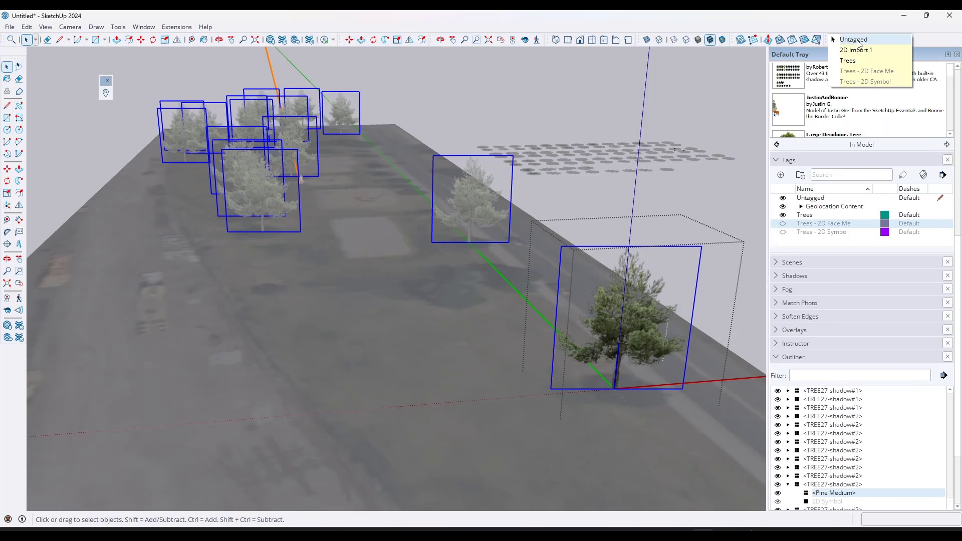
{"action": "left_click", "coordinate": [854, 71]}
{"action": "left_click", "coordinate": [663, 118]}
Switch the camera to the standard top view with the whole park site in sight
{"action": "scroll", "coordinate": [589, 125], "scroll_direction": "down", "scroll_amount": 2}
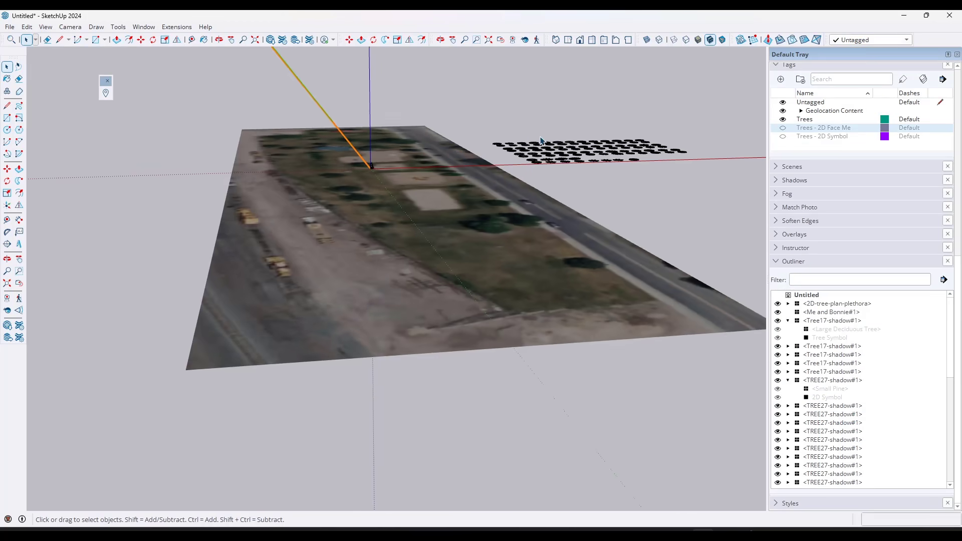
{"action": "middle_click_drag", "start_coordinate": [446, 150], "coordinate": [451, 216]}
{"action": "scroll", "coordinate": [452, 217], "scroll_direction": "down", "scroll_amount": 5}
{"action": "key", "text": "space"}
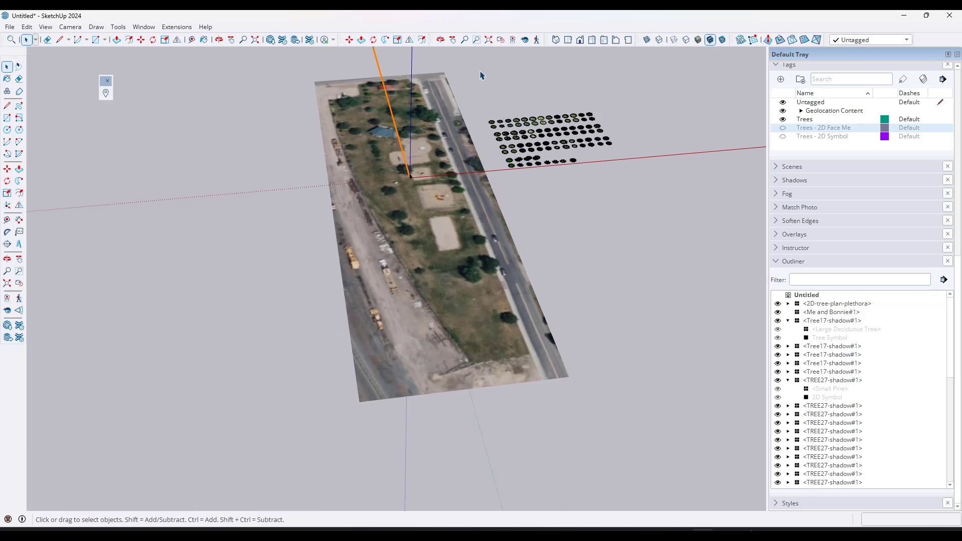
{"action": "left_click", "coordinate": [567, 40]}
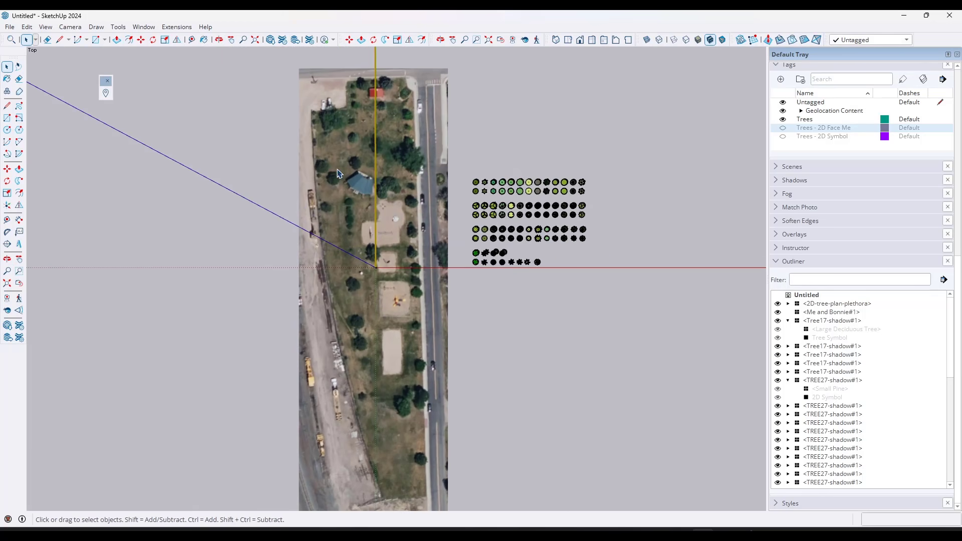
Preview the park in plan with the Trees - 2D Symbol tag shown, hide it again and make the Trees - 2D Face Me tag visible
{"action": "left_click", "coordinate": [782, 136]}
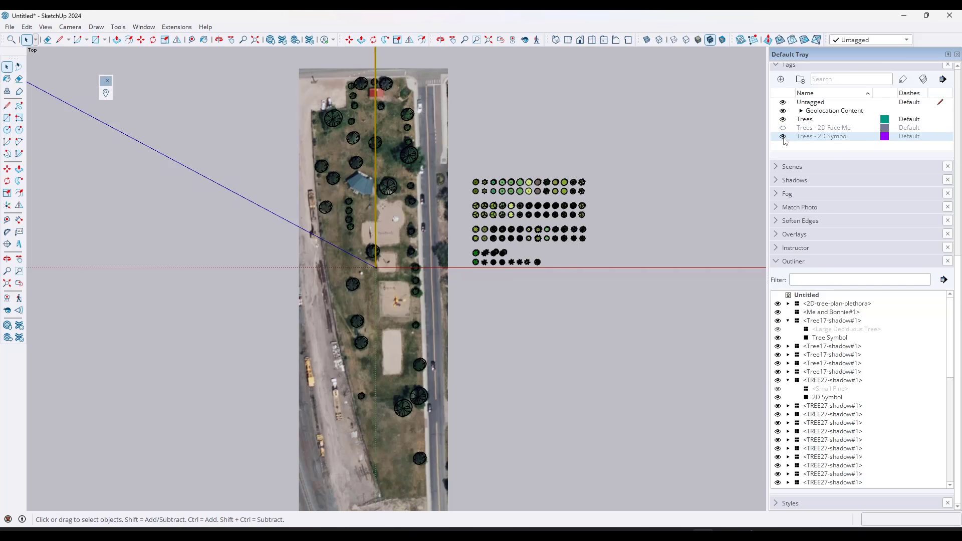
{"action": "left_click", "coordinate": [782, 136]}
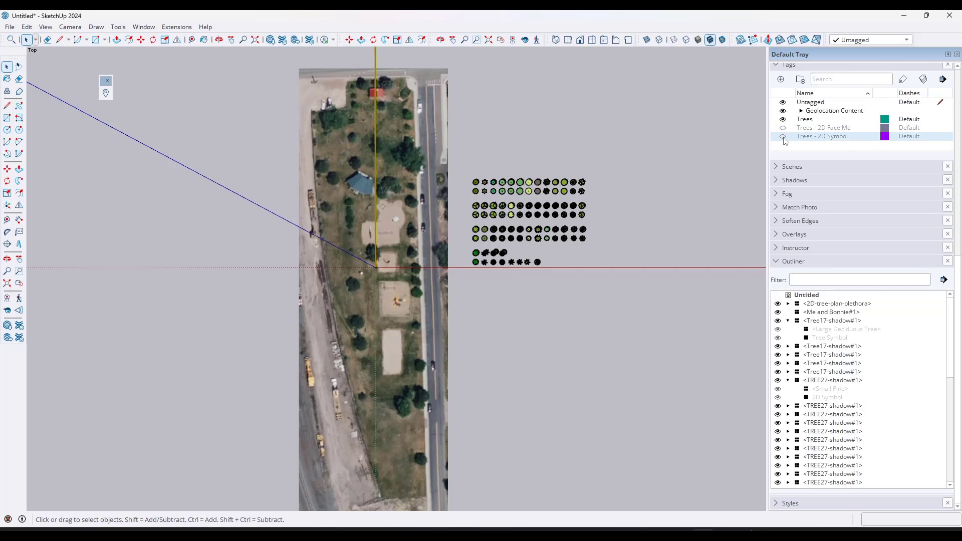
{"action": "left_click", "coordinate": [782, 128]}
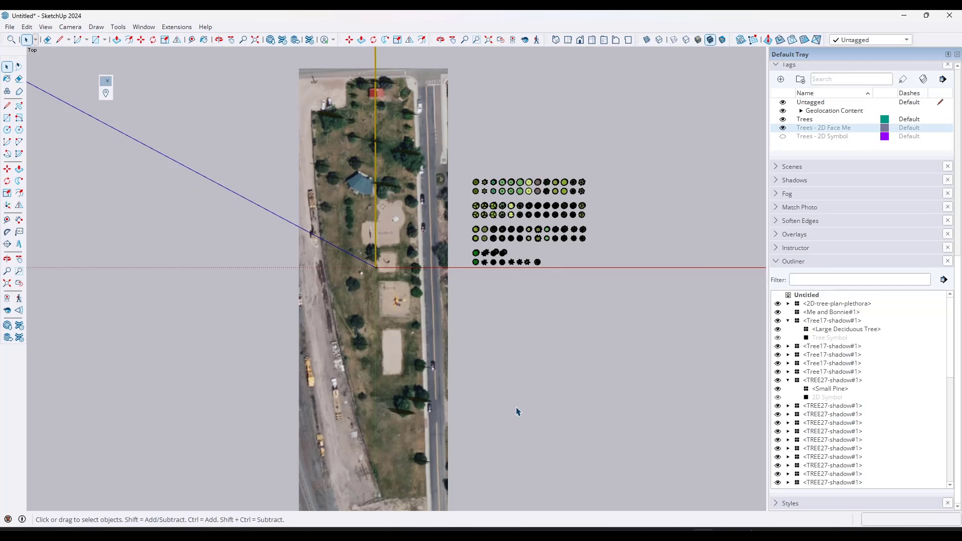
Orbit to a perspective view of the park and compare the trees with the Trees - 2D Symbol tag shown and hidden
{"action": "middle_click_drag", "start_coordinate": [518, 411], "coordinate": [376, 232]}
{"action": "left_click", "coordinate": [783, 137]}
{"action": "left_click", "coordinate": [783, 137]}
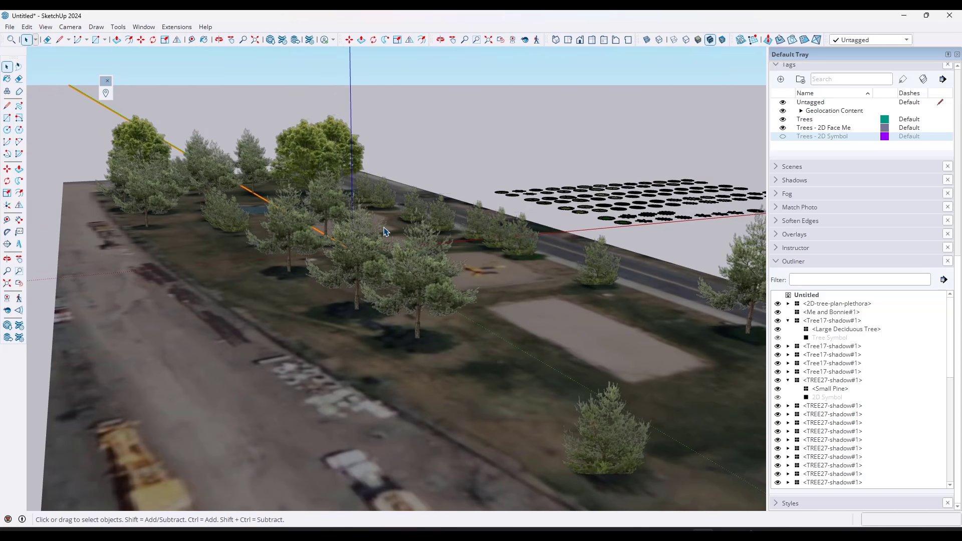
{"action": "middle_click_drag", "start_coordinate": [386, 232], "coordinate": [411, 230]}
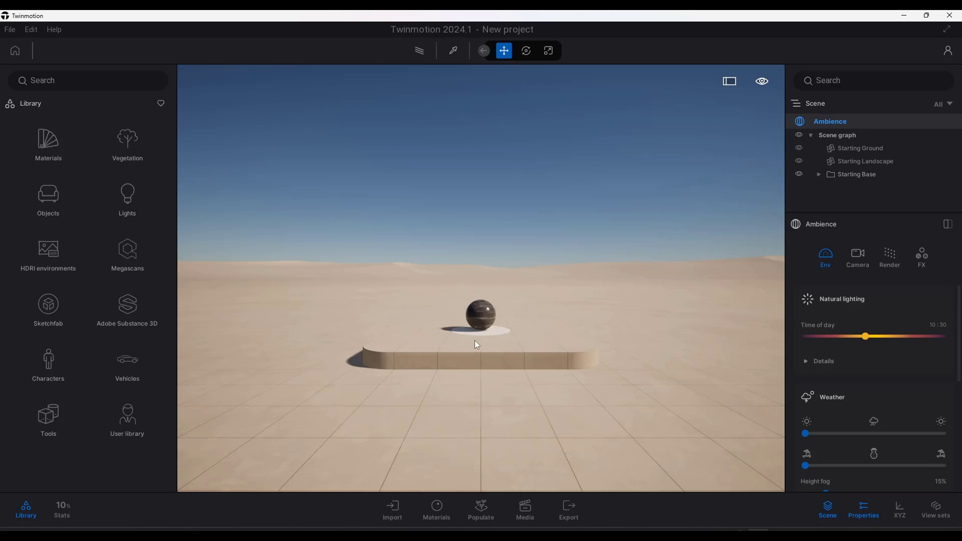
Switch to Twinmotion and delete the starting sphere, pedestal and cylinder from the new project
{"action": "left_click", "coordinate": [483, 314]}
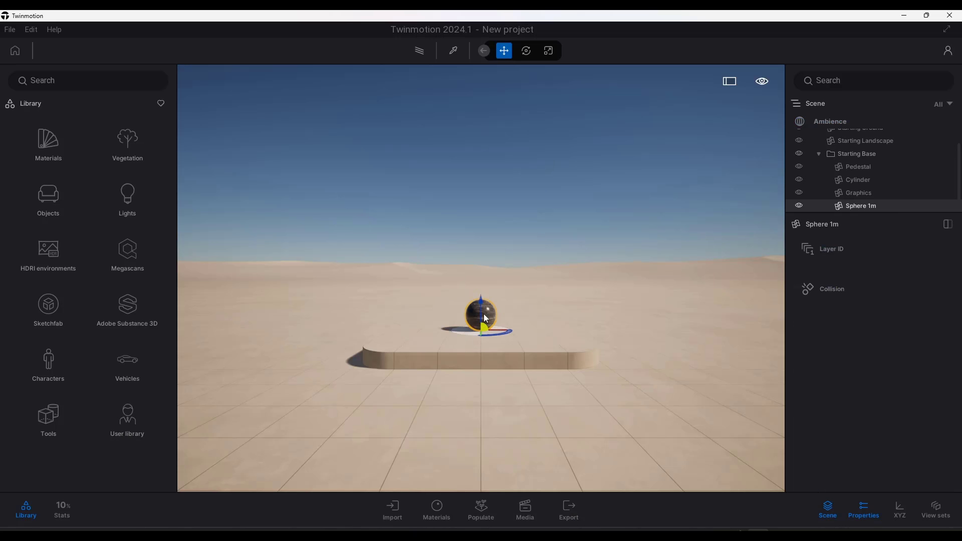
{"action": "key", "text": "Delete"}
{"action": "left_click", "coordinate": [477, 345]}
{"action": "key", "text": "Delete"}
{"action": "left_click", "coordinate": [480, 344]}
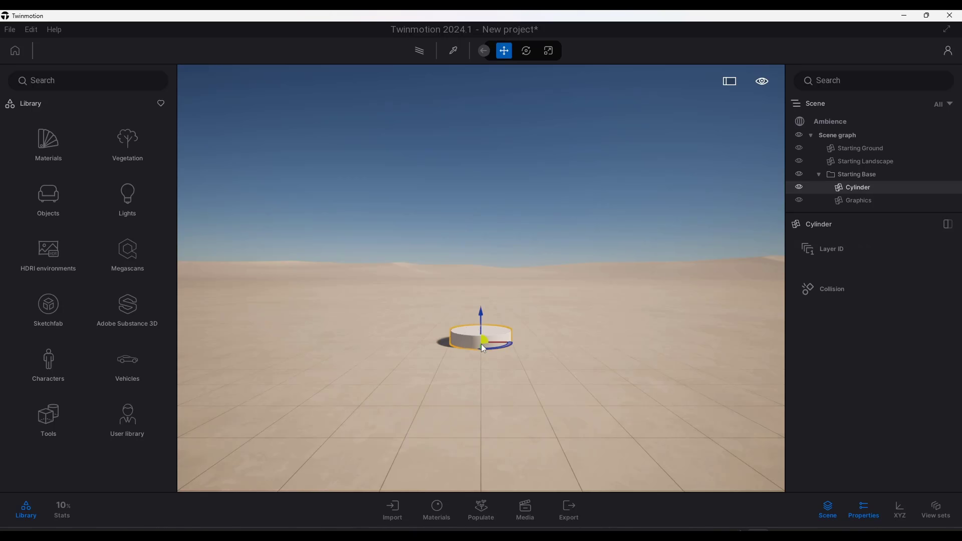
{"action": "key", "text": "Delete"}
{"action": "key", "text": "w"}
{"action": "right_click_drag", "start_coordinate": [475, 300], "coordinate": [481, 357]}
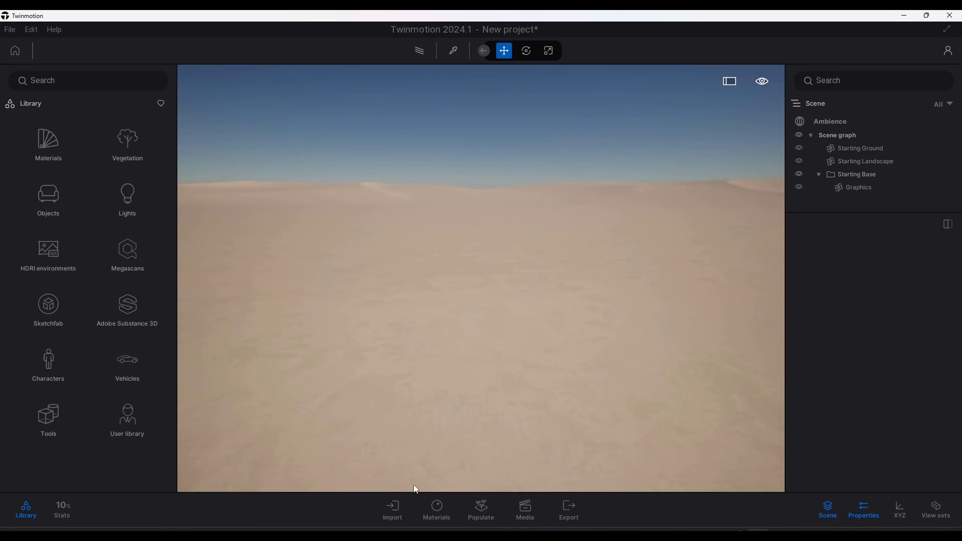
Import TreesAndSymbols.skp as geometry with the Collapse option set to Keep hierarchy
{"action": "left_click", "coordinate": [396, 511]}
{"action": "left_click", "coordinate": [206, 394]}
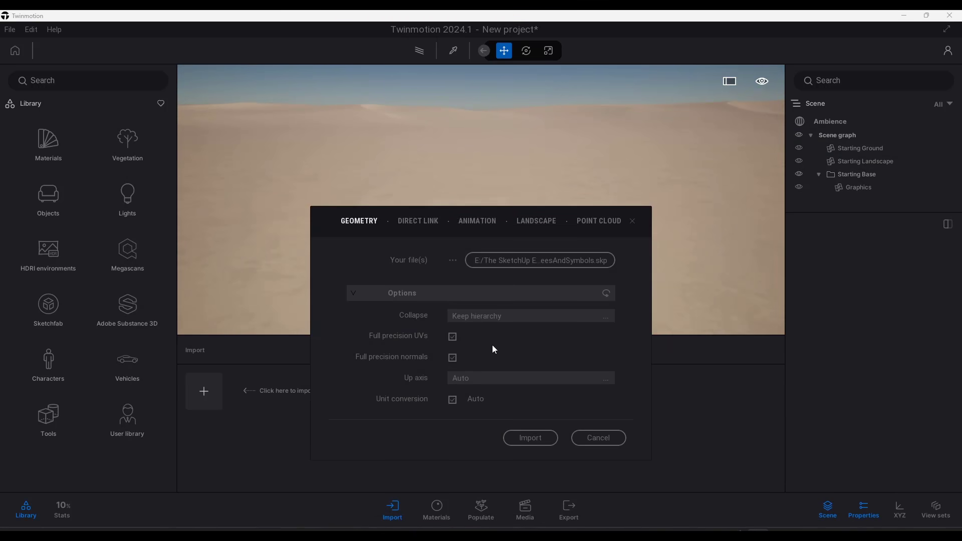
{"action": "left_click", "coordinate": [491, 318]}
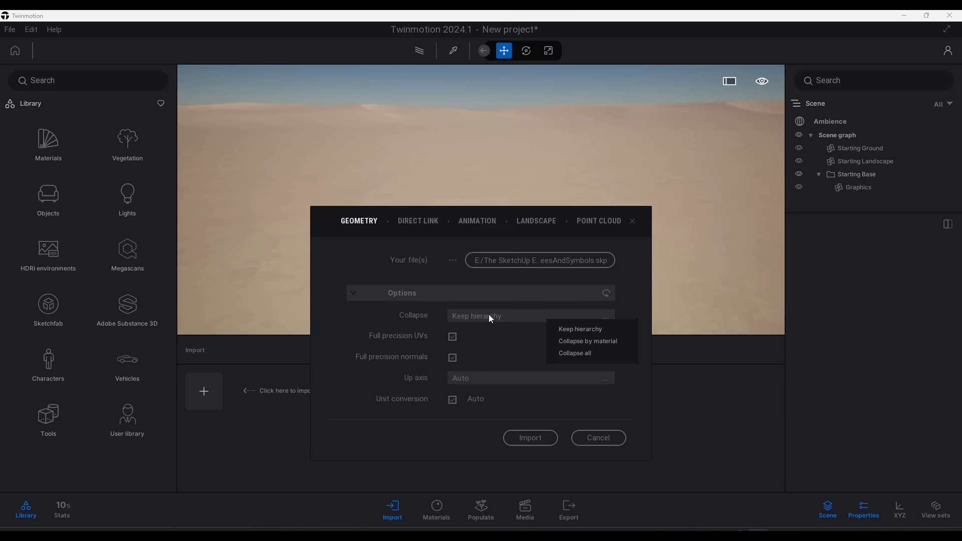
{"action": "left_click", "coordinate": [583, 330]}
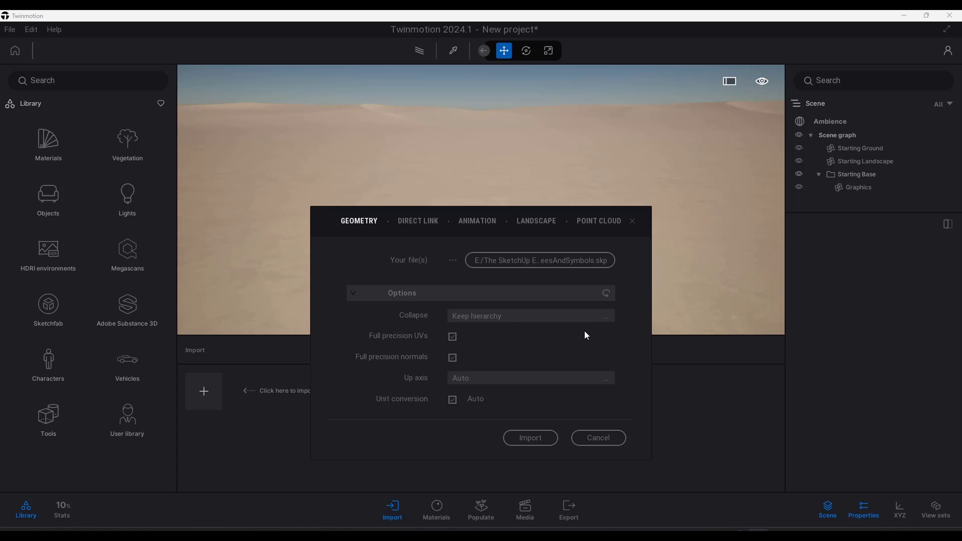
{"action": "left_click", "coordinate": [530, 437]}
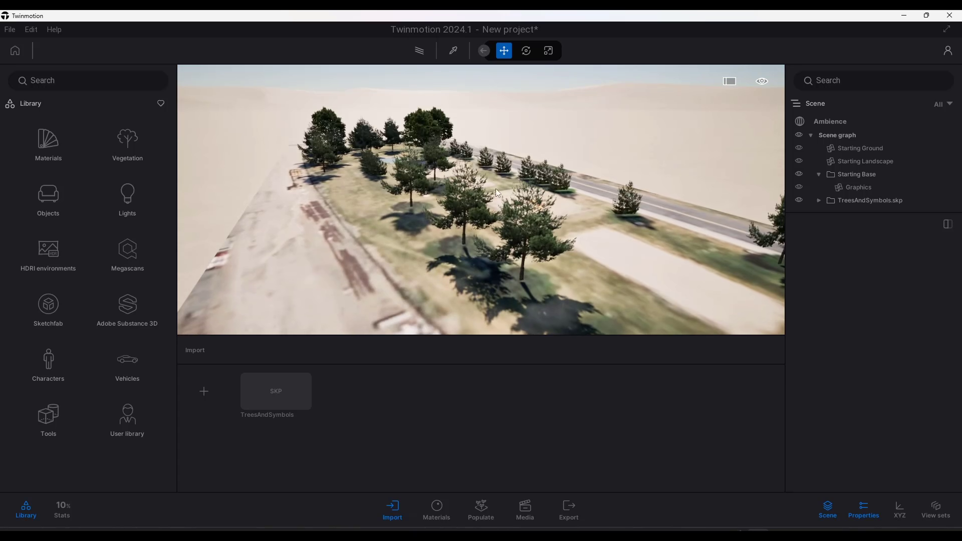
Hide the Starting Ground and Starting Landscape and select a medium pine in the park to locate it in the scene graph
{"action": "left_click", "coordinate": [567, 129]}
{"action": "left_click", "coordinate": [799, 148]}
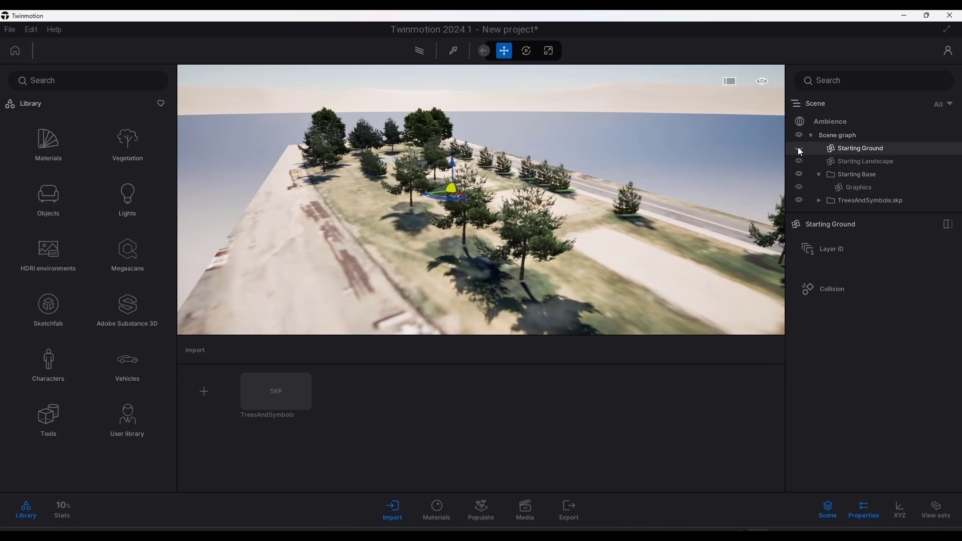
{"action": "left_click", "coordinate": [799, 161]}
{"action": "mouse_move", "coordinate": [481, 199]}
{"action": "right_mouse_down"}
{"action": "mouse_move", "coordinate": [636, 216]}
{"action": "mouse_move", "coordinate": [496, 199]}
{"action": "right_mouse_up"}
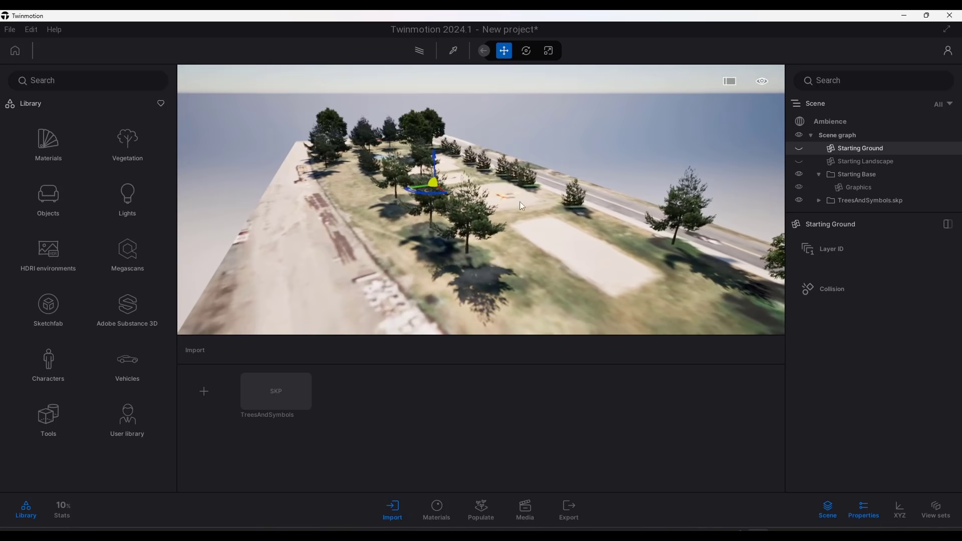
{"action": "left_click", "coordinate": [468, 229]}
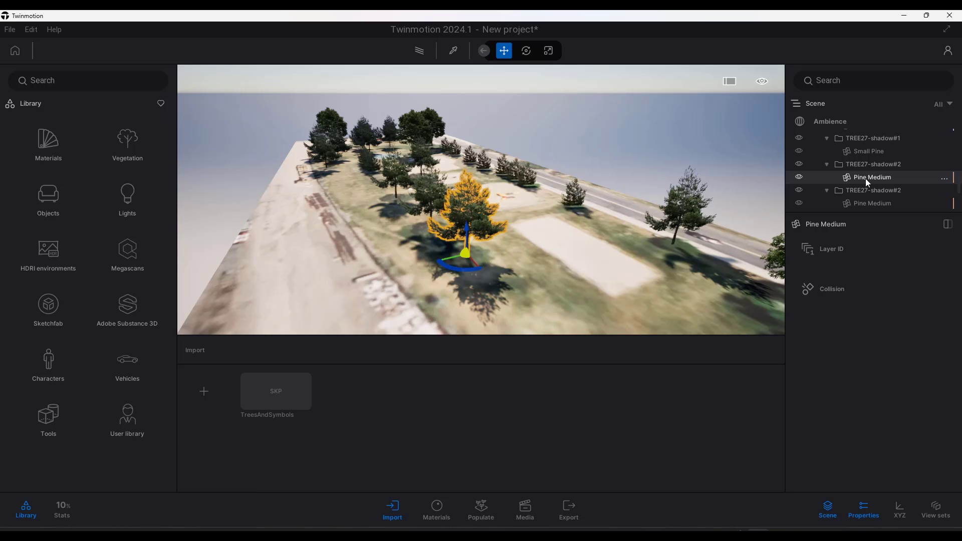
{"action": "right_click_drag", "start_coordinate": [559, 225], "coordinate": [636, 253]}
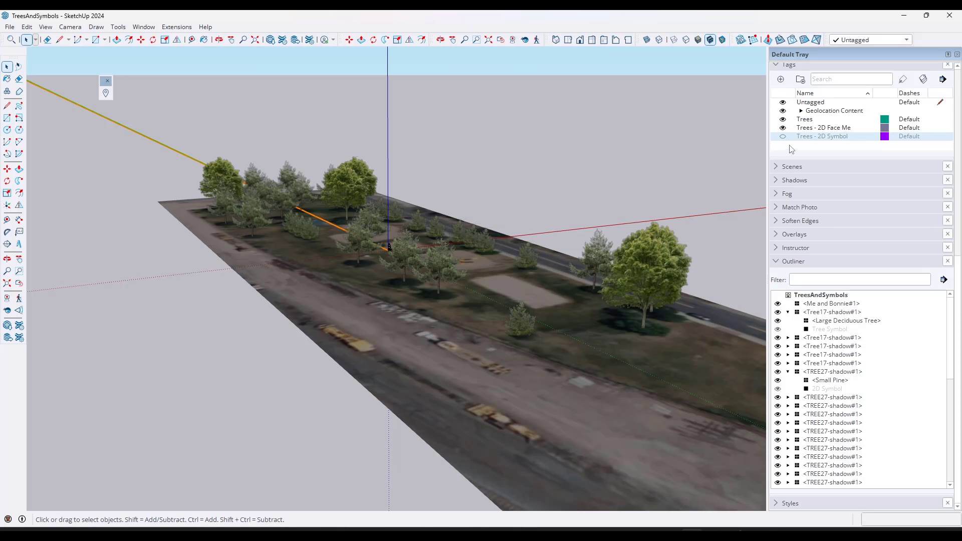
Switch to SketchUp, make the Trees - 2D Symbol tag visible and save the model
{"action": "left_click", "coordinate": [783, 137]}
{"action": "left_click", "coordinate": [11, 27]}
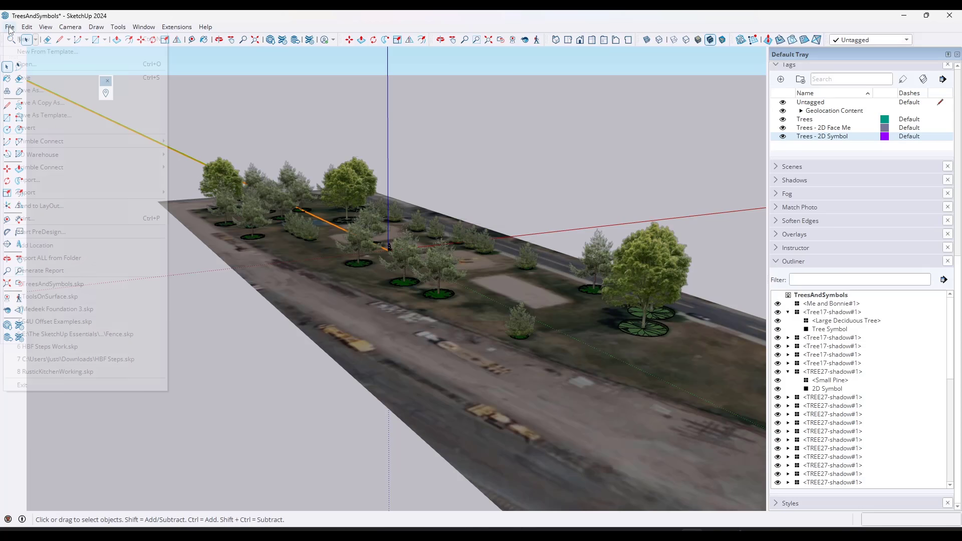
{"action": "left_click", "coordinate": [28, 77]}
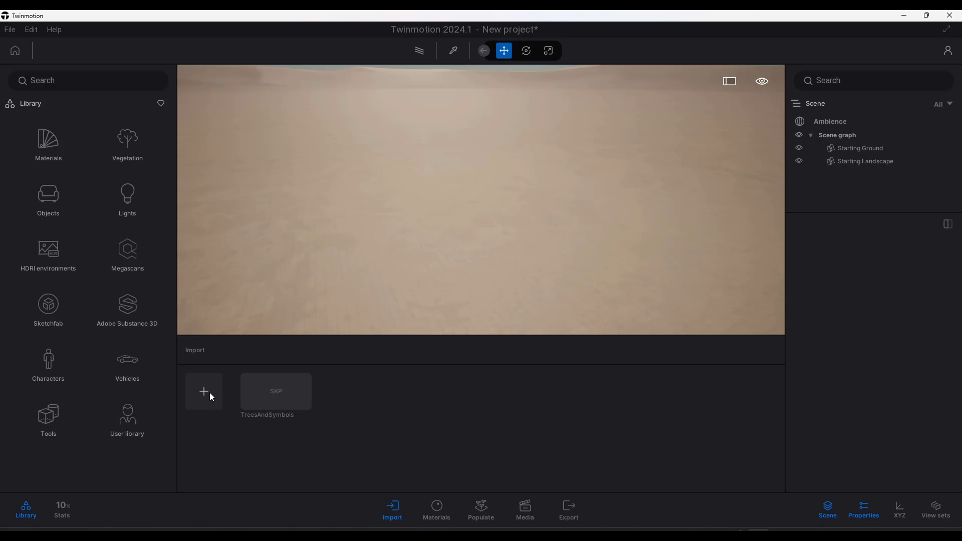
Switch to Twinmotion, refresh the TreesAndSymbols import and inspect the plan symbols beneath the trees
{"action": "mouse_move", "coordinate": [260, 391]}
{"action": "left_click", "coordinate": [283, 375]}
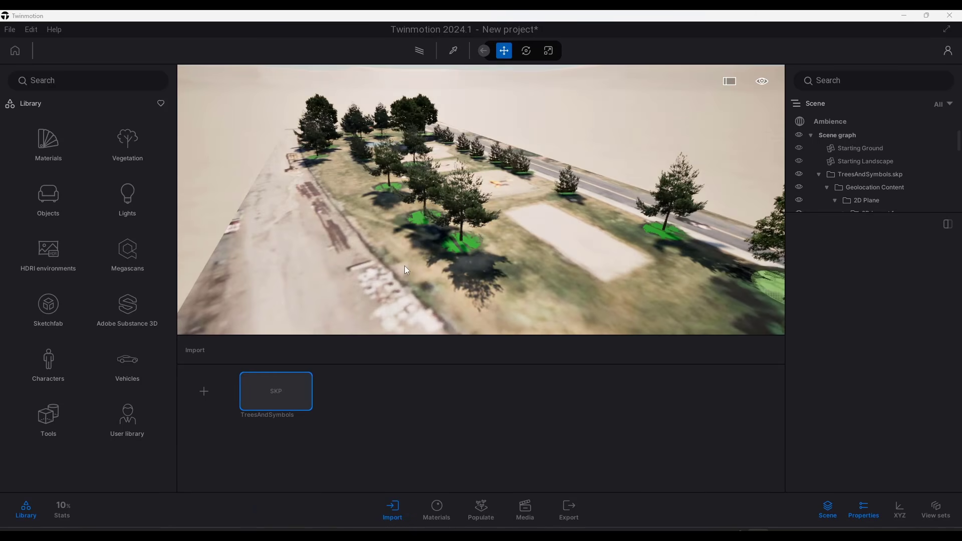
{"action": "right_click_drag", "start_coordinate": [404, 265], "coordinate": [405, 318]}
{"action": "scroll", "coordinate": [464, 200], "scroll_direction": "up", "scroll_amount": 5}
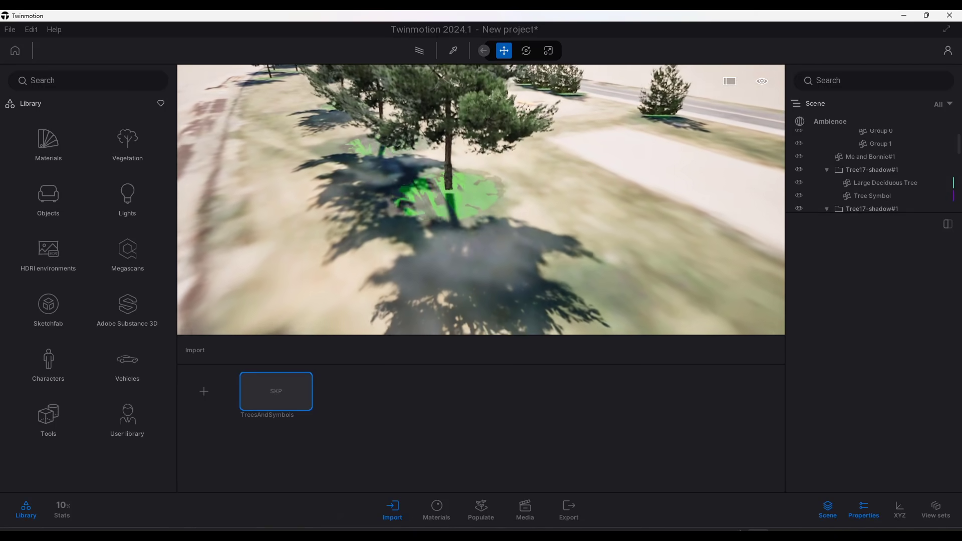
{"action": "scroll", "coordinate": [480, 199], "scroll_direction": "down", "scroll_amount": 6}
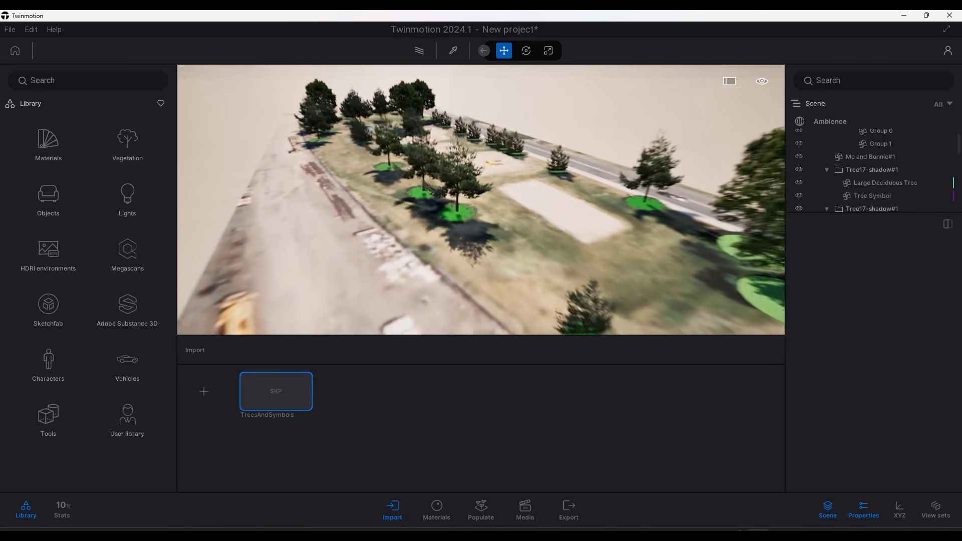
{"action": "right_click_drag", "start_coordinate": [481, 199], "coordinate": [463, 183]}
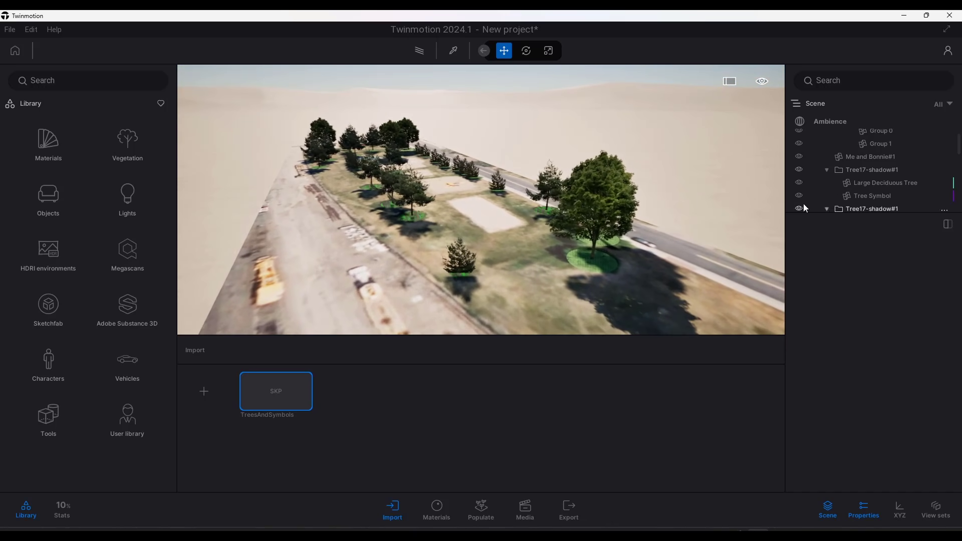
Select the first Tree17-shadow#1 folder in the scene graph and collapse the first three Tree17-shadow#1 folders
{"action": "left_click", "coordinate": [838, 171]}
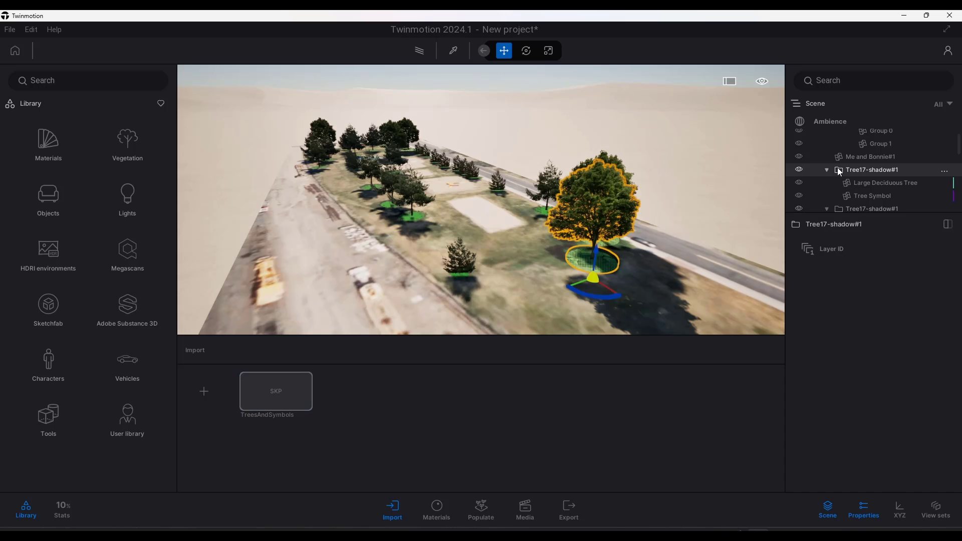
{"action": "left_click", "coordinate": [828, 171]}
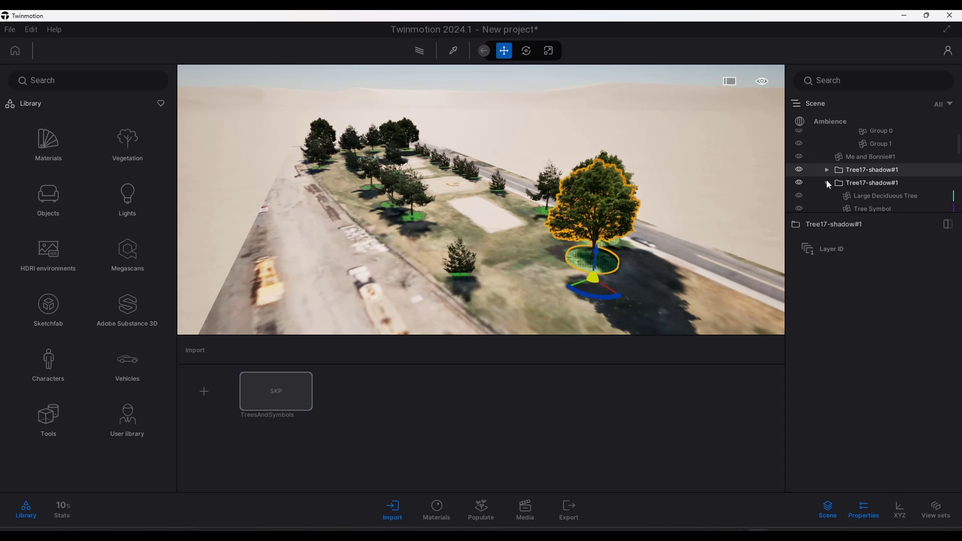
{"action": "left_click", "coordinate": [826, 182]}
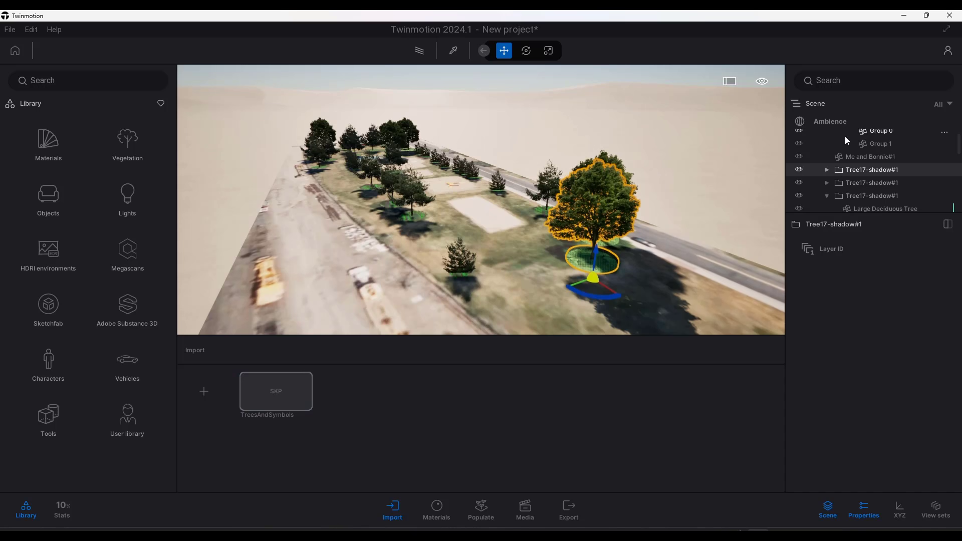
{"action": "left_click", "coordinate": [827, 196]}
{"action": "scroll", "coordinate": [858, 174], "scroll_direction": "down", "scroll_amount": 2}
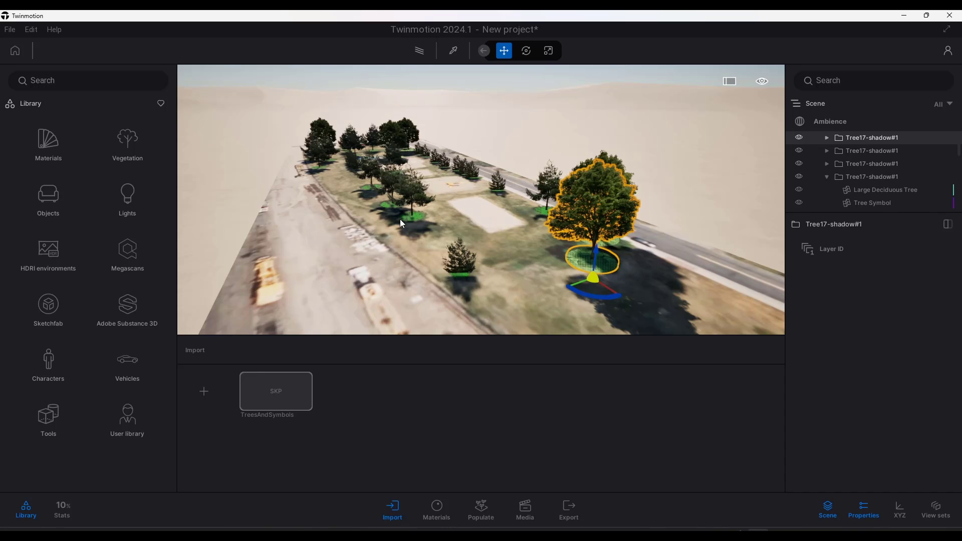
Find the Red oak among the library's vegetation trees and place one beside the road near the large deciduous tree
{"action": "left_click", "coordinate": [126, 147]}
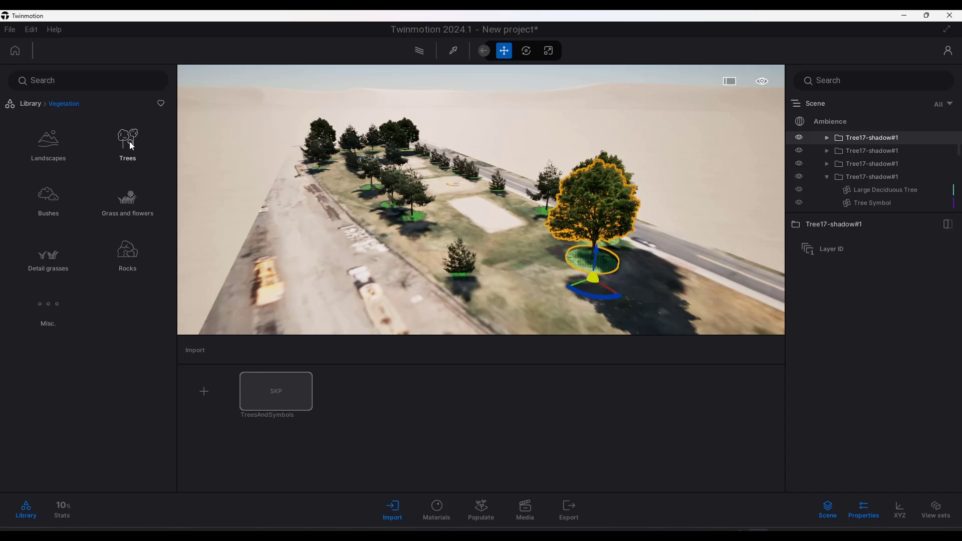
{"action": "left_click", "coordinate": [129, 143]}
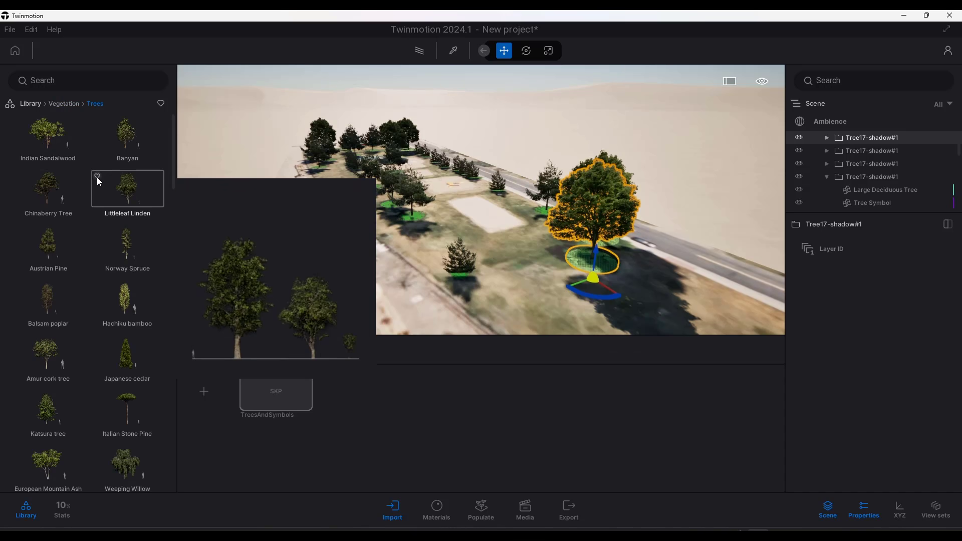
{"action": "scroll", "coordinate": [134, 337], "scroll_direction": "down", "scroll_amount": 4}
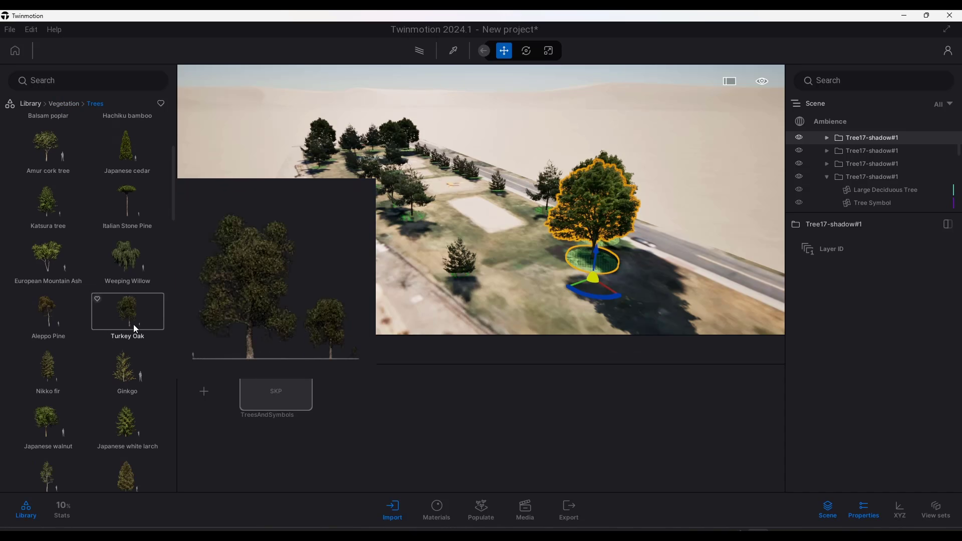
{"action": "scroll", "coordinate": [133, 324], "scroll_direction": "down", "scroll_amount": 6}
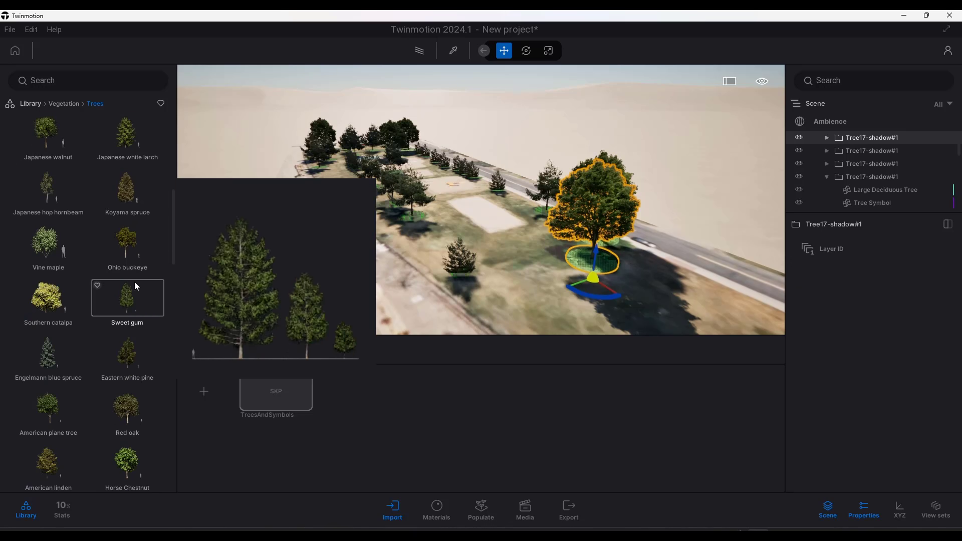
{"action": "scroll", "coordinate": [134, 266], "scroll_direction": "down", "scroll_amount": 2}
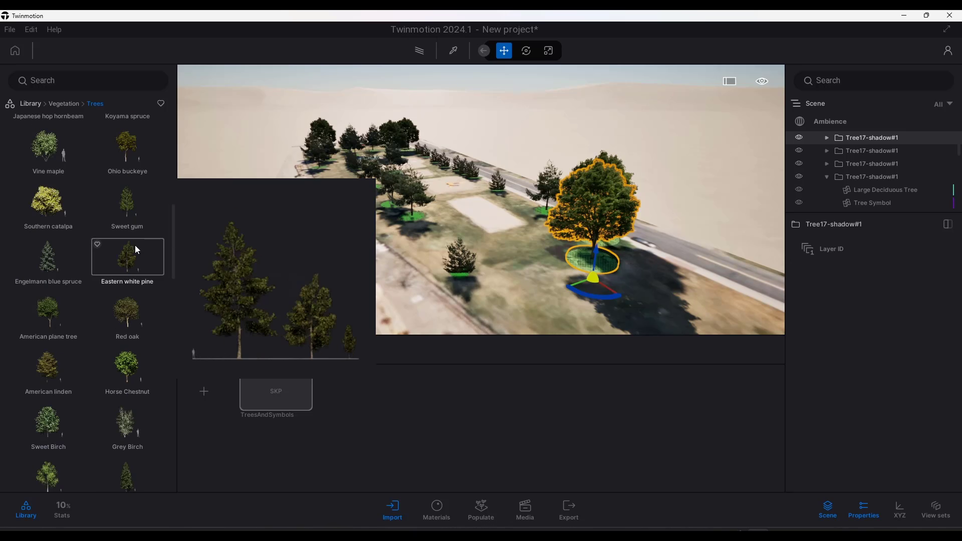
{"action": "left_click", "coordinate": [124, 323]}
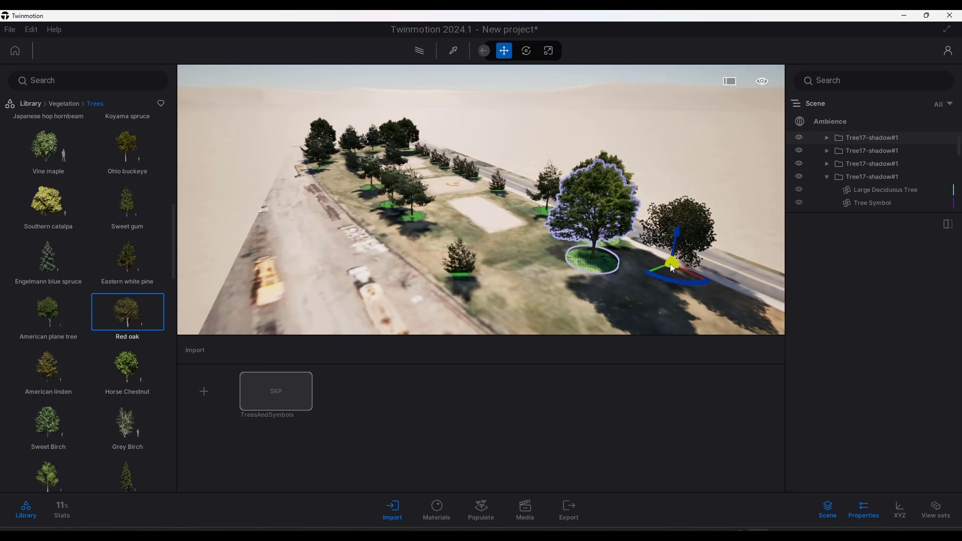
{"action": "left_click", "coordinate": [670, 264]}
{"action": "key", "text": "Escape"}
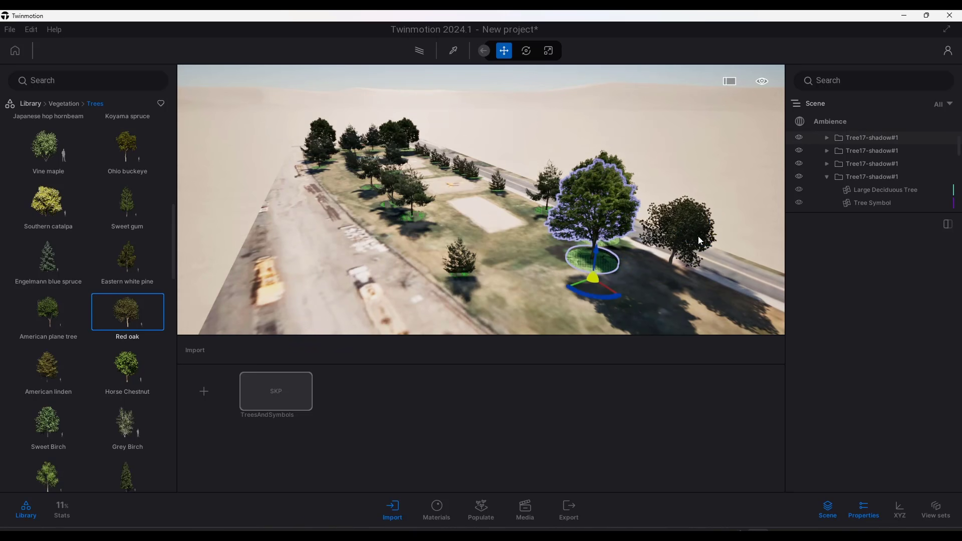
Scale up the Red oak beside the road uniformly to a height of about 17.6 m
{"action": "middle_click_drag", "start_coordinate": [700, 240], "coordinate": [551, 219]}
{"action": "left_click", "coordinate": [518, 214]}
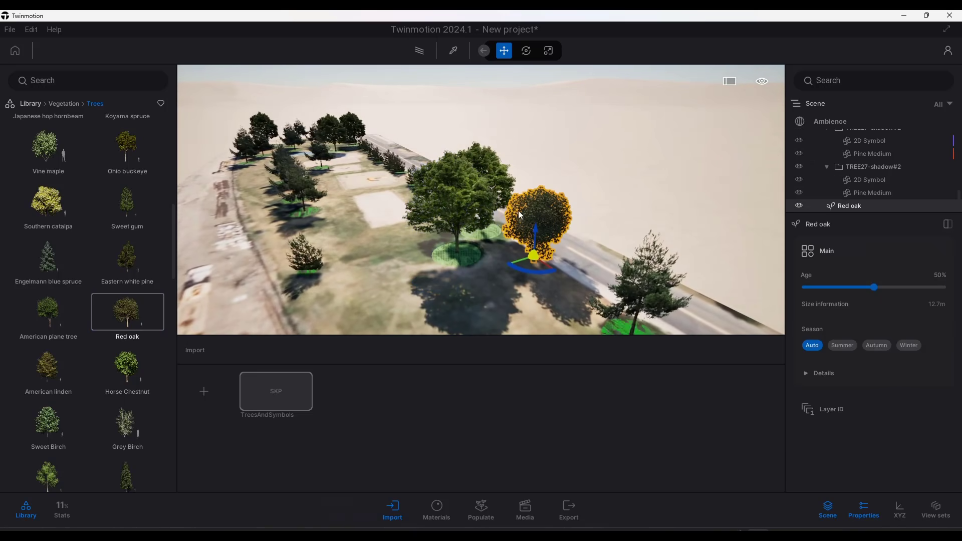
{"action": "left_click", "coordinate": [548, 51]}
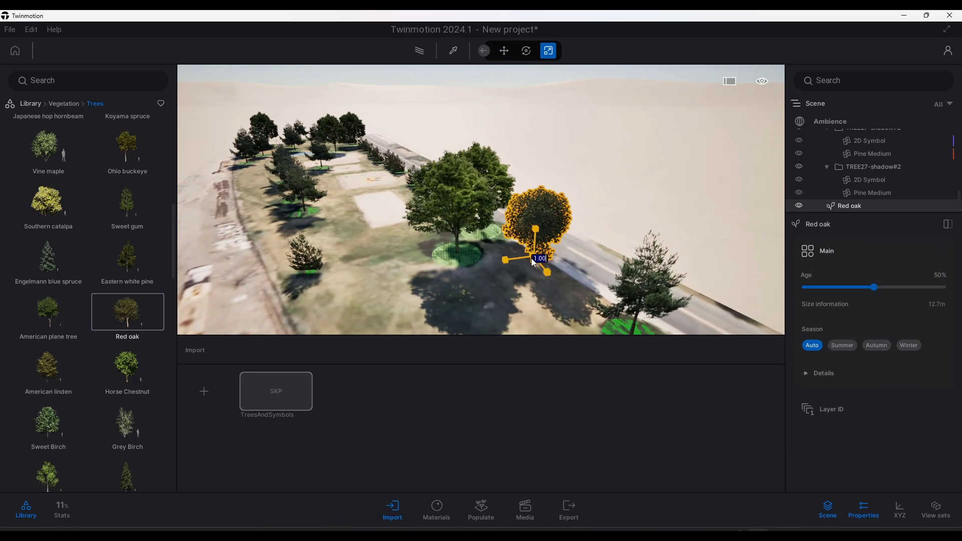
{"action": "left_click_drag", "start_coordinate": [533, 262], "coordinate": [541, 228]}
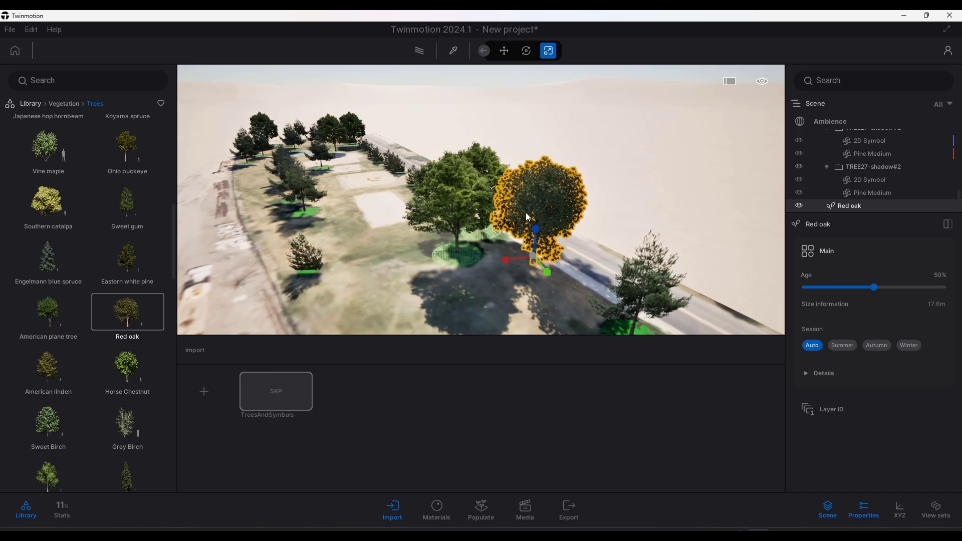
{"action": "middle_click_drag", "start_coordinate": [526, 216], "coordinate": [792, 170], "text": "shift"}
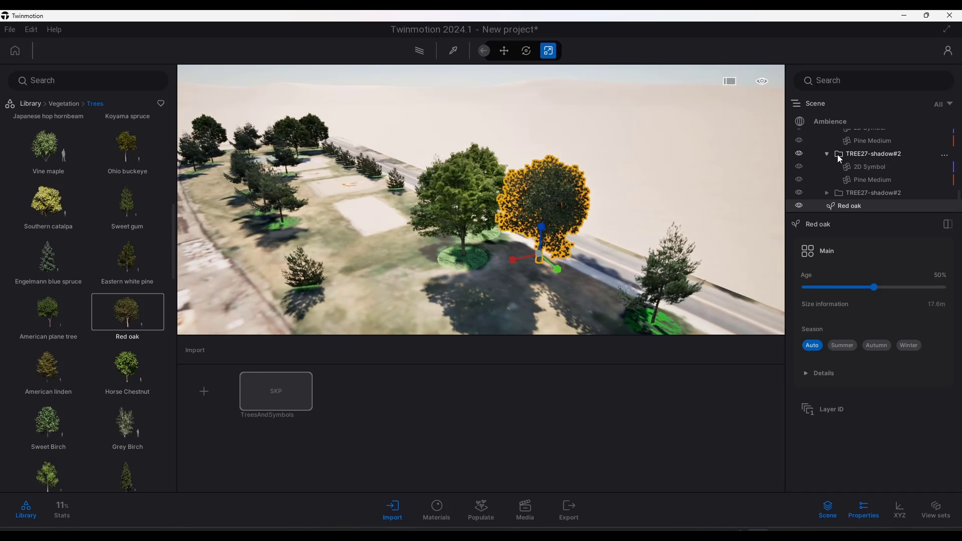
Select the nearest large deciduous tree, collapse its Tree17-shadow#1 folder and search the scene graph for tree17
{"action": "left_click", "coordinate": [467, 190]}
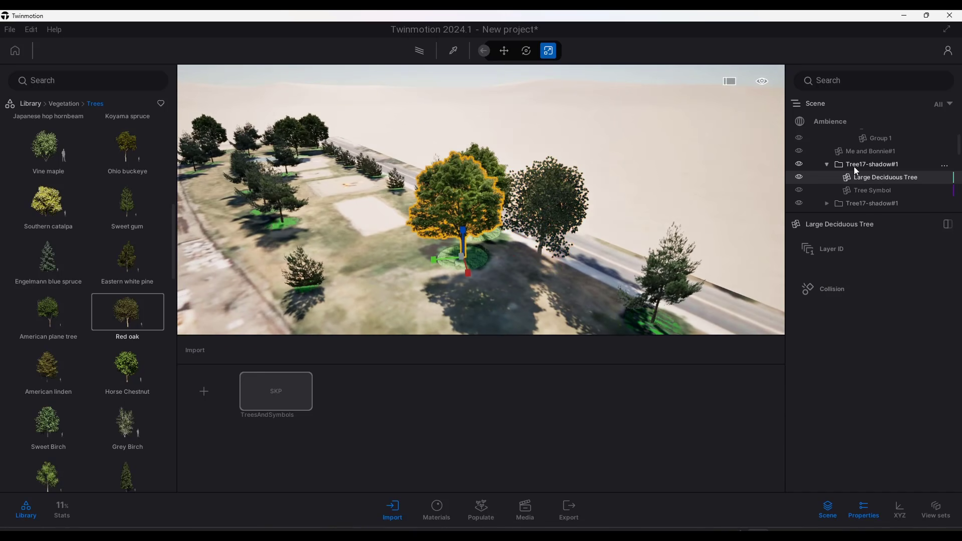
{"action": "left_click", "coordinate": [827, 164]}
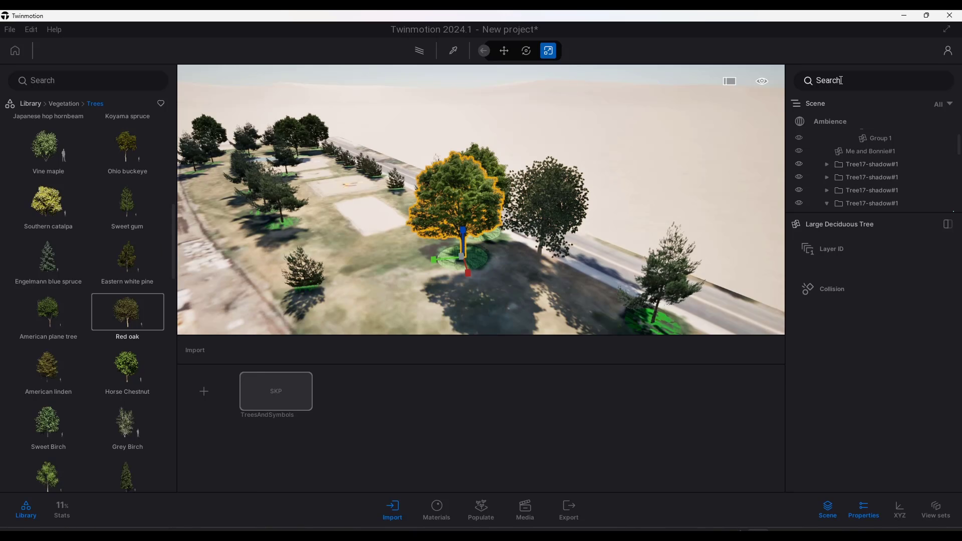
{"action": "left_click", "coordinate": [840, 80]}
{"action": "type", "text": "tree17"}
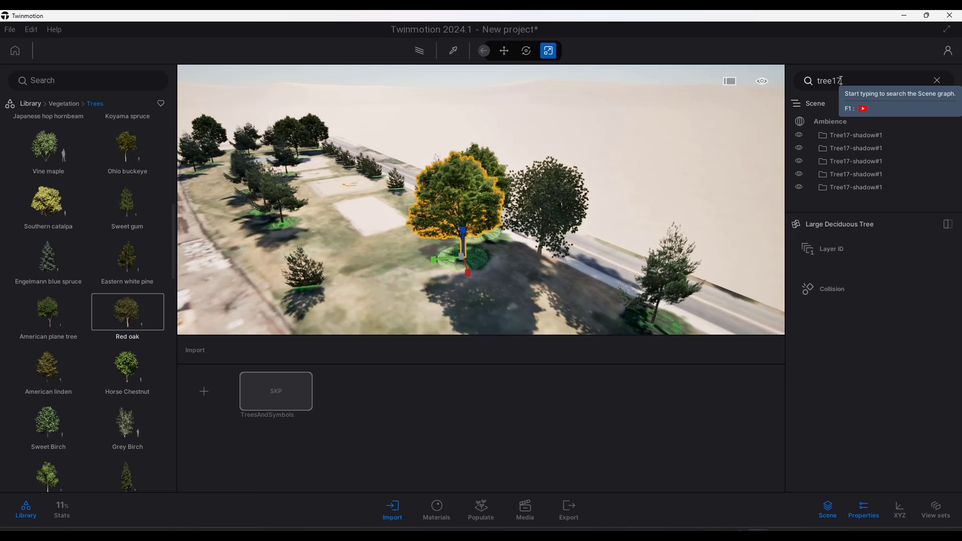
Replace all five Tree17-shadow#1 folders with the library's Red oak, keeping Transform enabled
{"action": "left_click", "coordinate": [841, 136]}
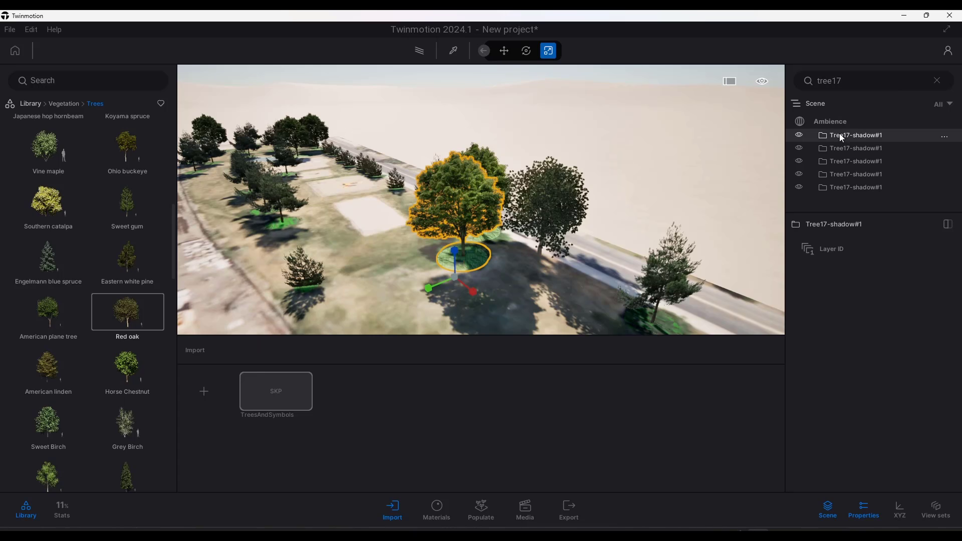
{"action": "left_click", "coordinate": [845, 191], "text": "shift"}
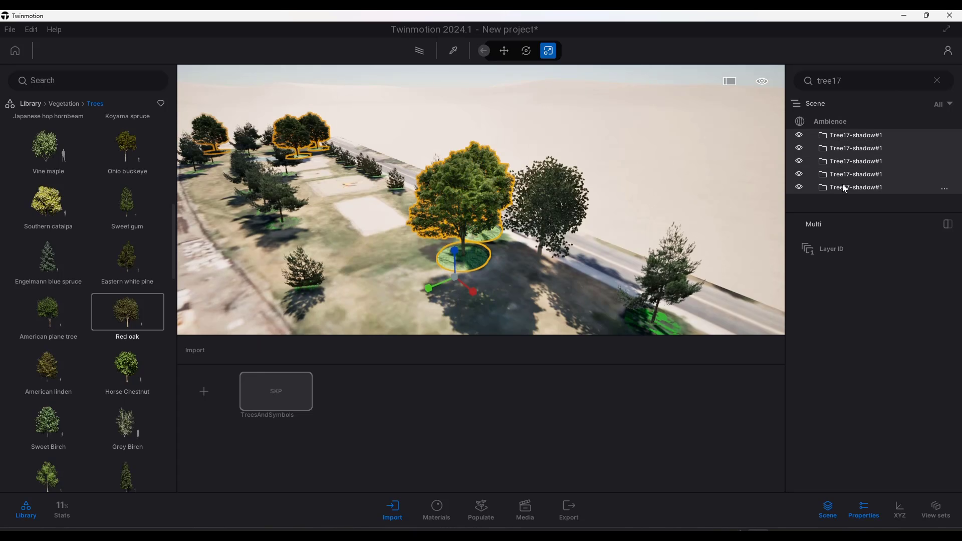
{"action": "right_click", "coordinate": [843, 182]}
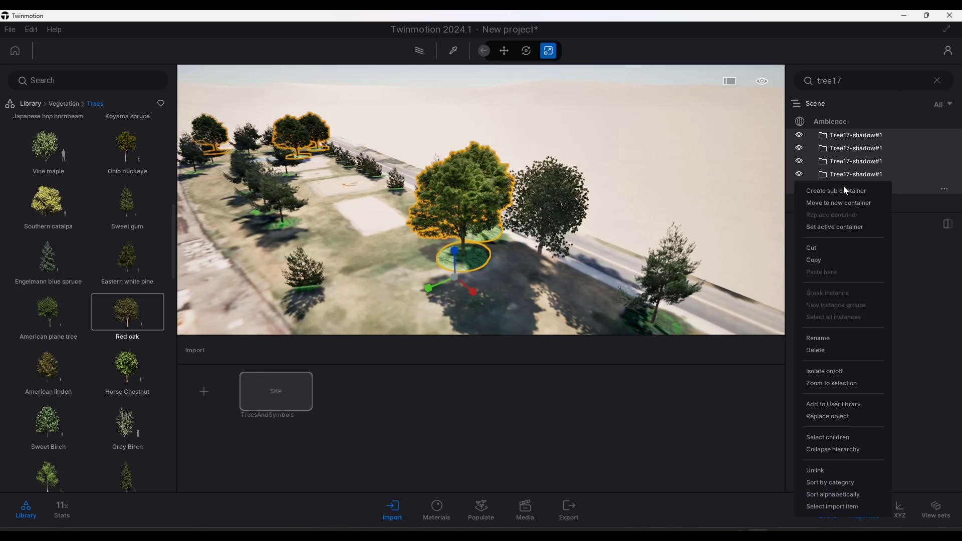
{"action": "left_click", "coordinate": [832, 416]}
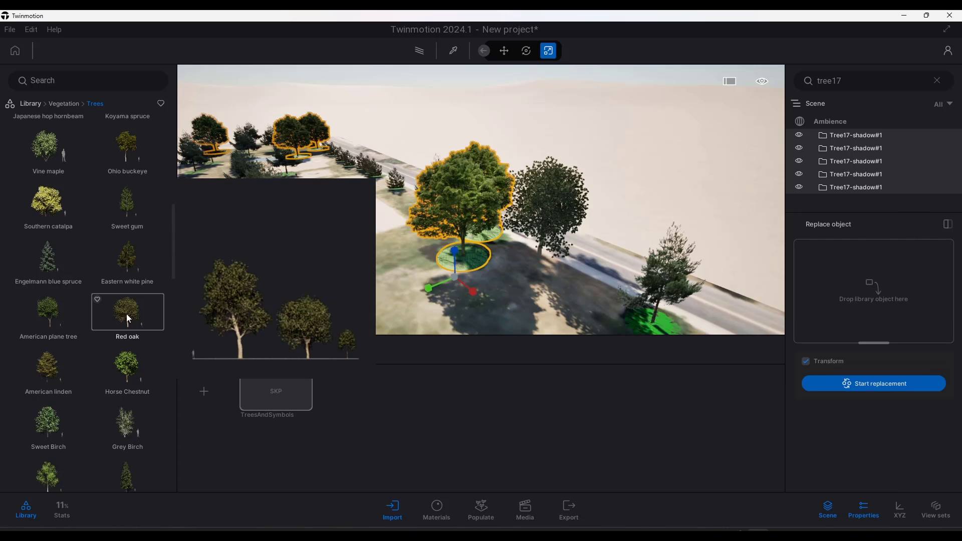
{"action": "left_click_drag", "start_coordinate": [126, 314], "coordinate": [871, 307]}
{"action": "left_click", "coordinate": [880, 386]}
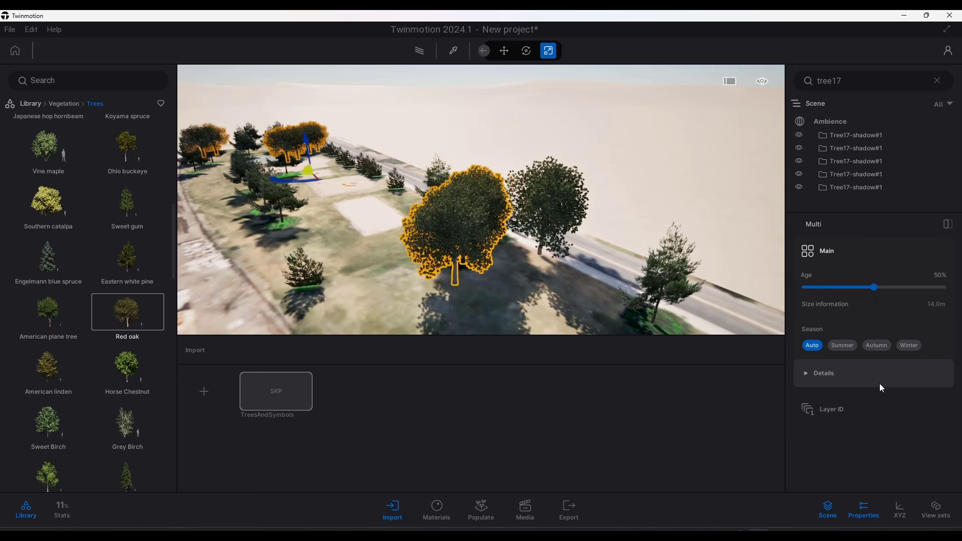
Check the substituted Red oaks across the park and set their age to 78%
{"action": "right_click_drag", "start_coordinate": [561, 284], "coordinate": [514, 210]}
{"action": "mouse_move", "coordinate": [454, 245]}
{"action": "left_mouse_down"}
{"action": "mouse_move", "coordinate": [458, 224]}
{"action": "mouse_move", "coordinate": [461, 242]}
{"action": "left_mouse_up"}
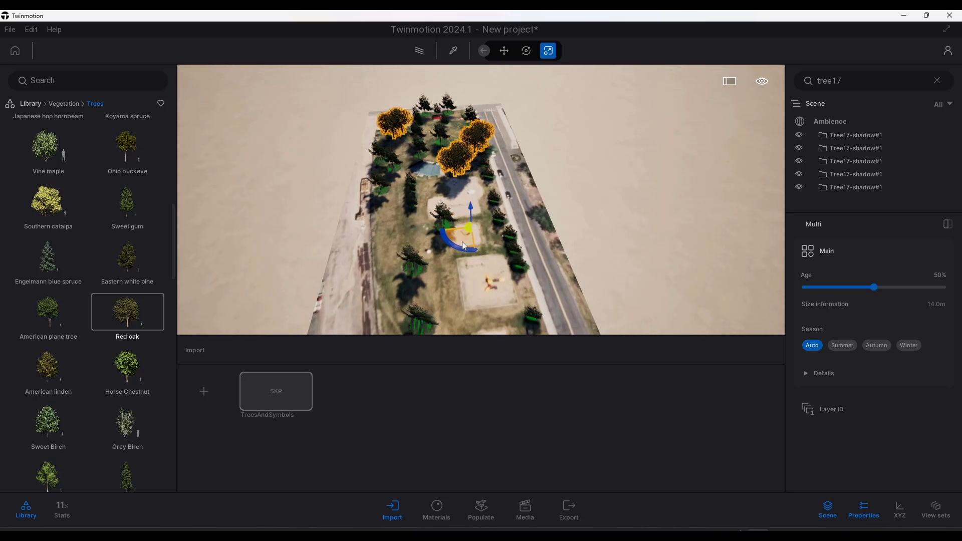
{"action": "right_click_drag", "start_coordinate": [462, 241], "coordinate": [514, 266]}
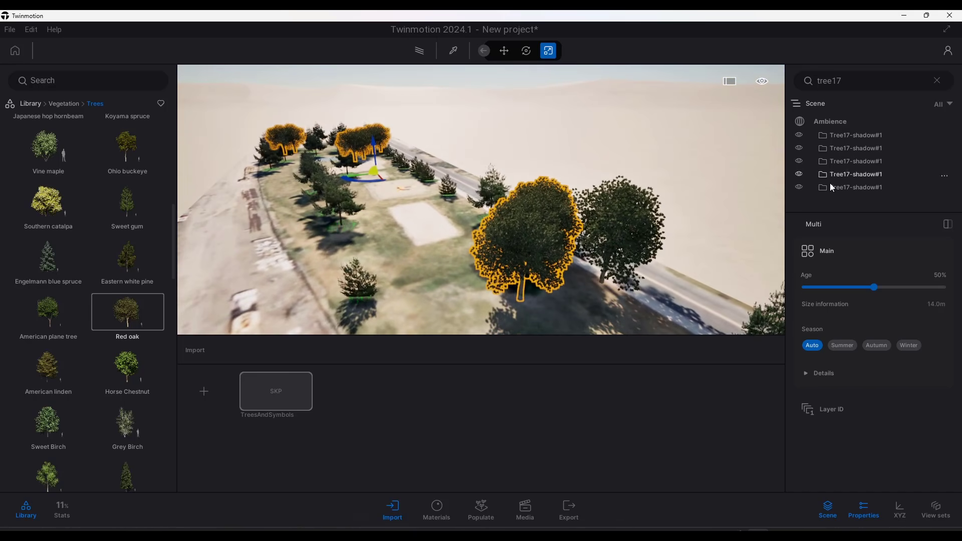
{"action": "left_click_drag", "start_coordinate": [874, 287], "coordinate": [914, 296]}
{"action": "right_click_drag", "start_coordinate": [631, 211], "coordinate": [603, 150]}
{"action": "right_click_drag", "start_coordinate": [522, 227], "coordinate": [524, 230]}
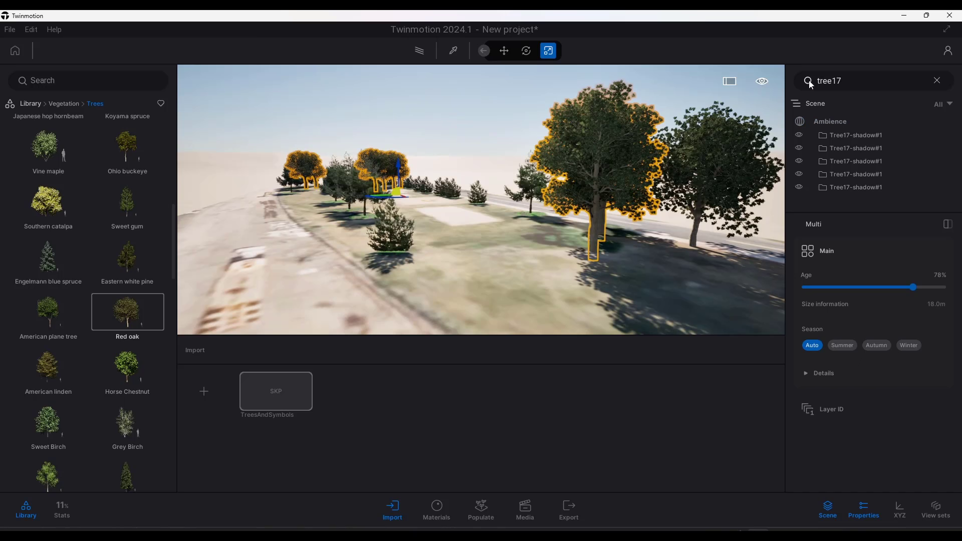
Clear the tree17 filter, collapse the first TREE27-shadow#1 folder and search the scene graph for tree27
{"action": "left_click", "coordinate": [940, 81]}
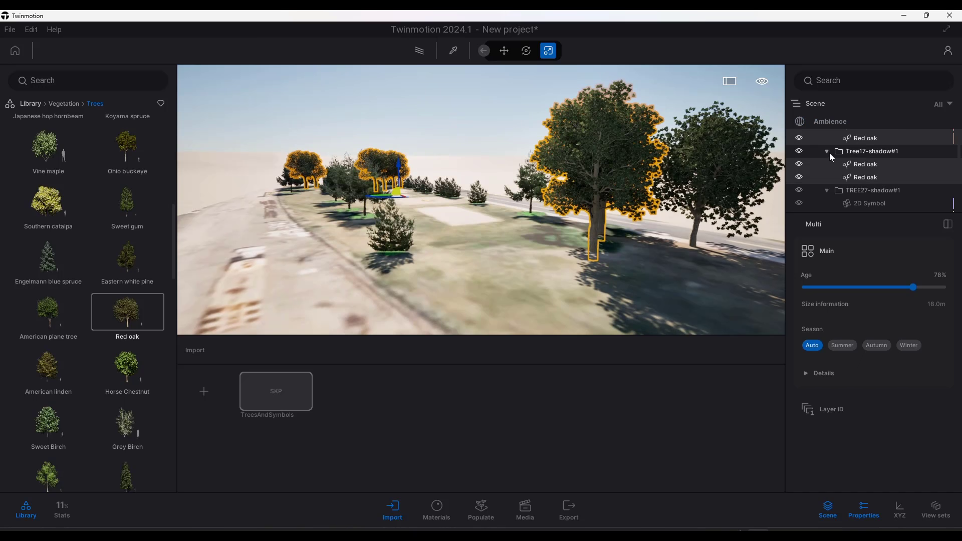
{"action": "scroll", "coordinate": [887, 163], "scroll_direction": "down", "scroll_amount": 2}
{"action": "left_click", "coordinate": [836, 142]}
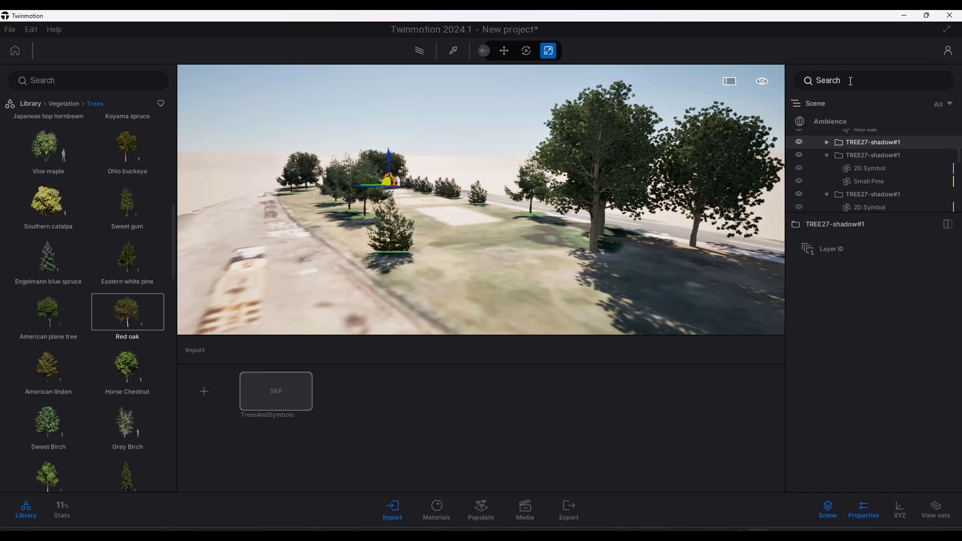
{"action": "type", "text": "tree27"}
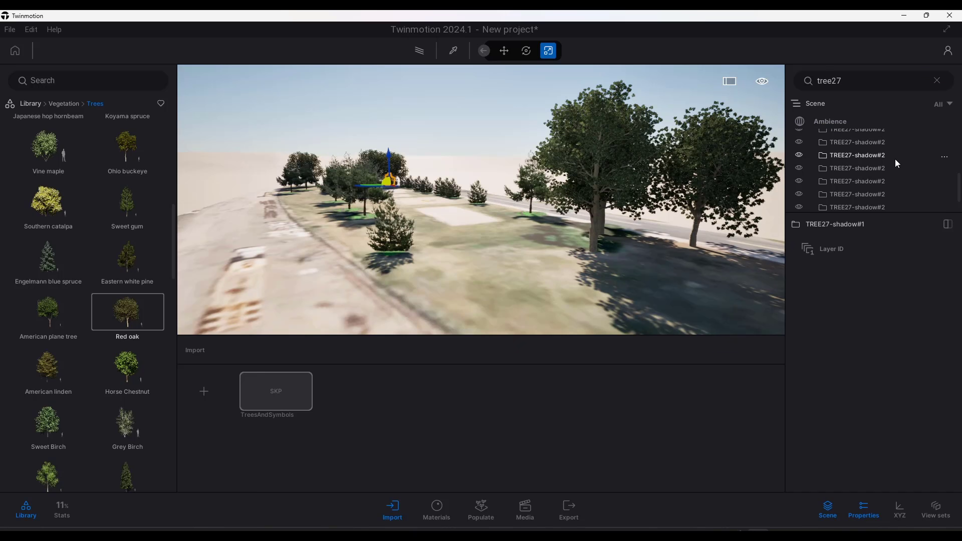
{"action": "scroll", "coordinate": [883, 161], "scroll_direction": "up", "scroll_amount": 5}
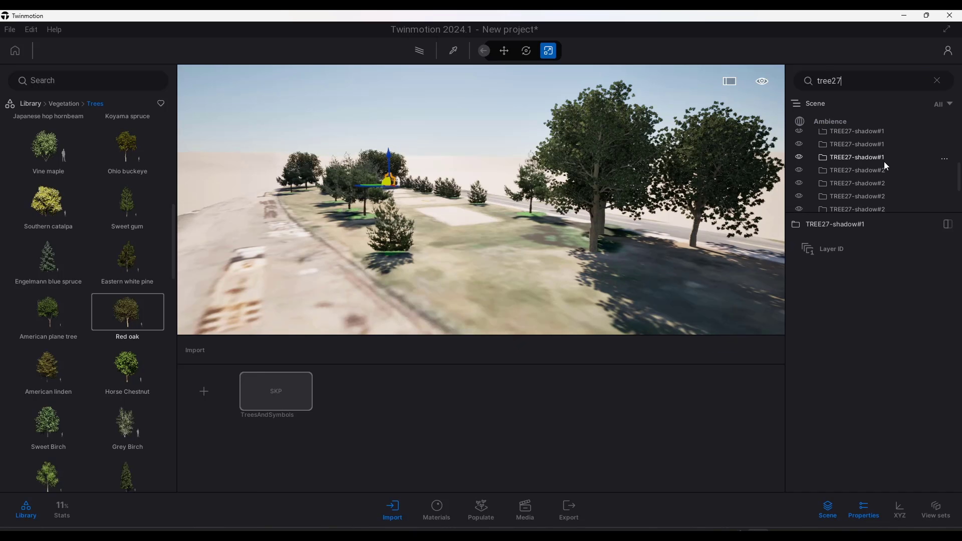
{"action": "scroll", "coordinate": [888, 193], "scroll_direction": "down", "scroll_amount": 3}
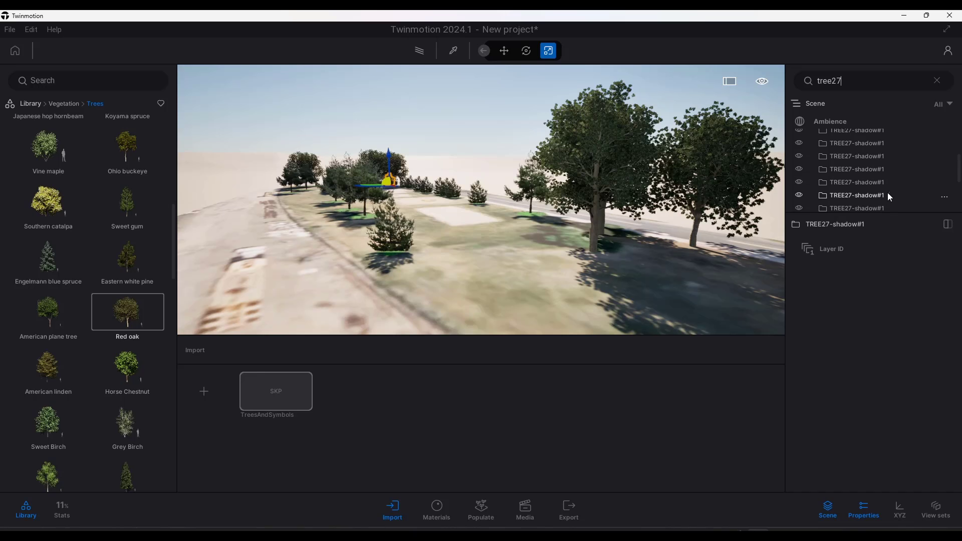
Replace all the TREE27-shadow#1 folders with the library's Colorado Spruce, keeping Transform enabled
{"action": "left_click", "coordinate": [867, 175]}
{"action": "scroll", "coordinate": [869, 166], "scroll_direction": "up", "scroll_amount": 2}
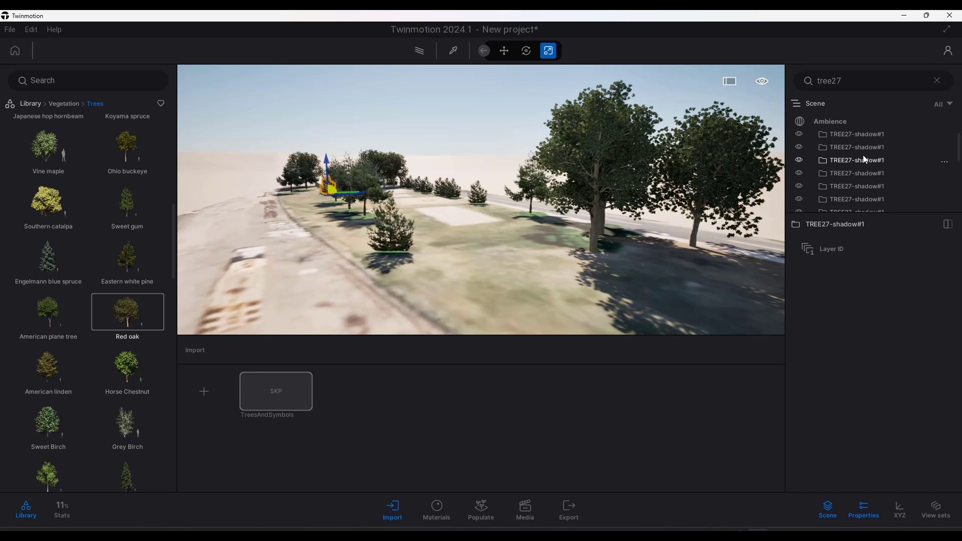
{"action": "right_click", "coordinate": [860, 137]}
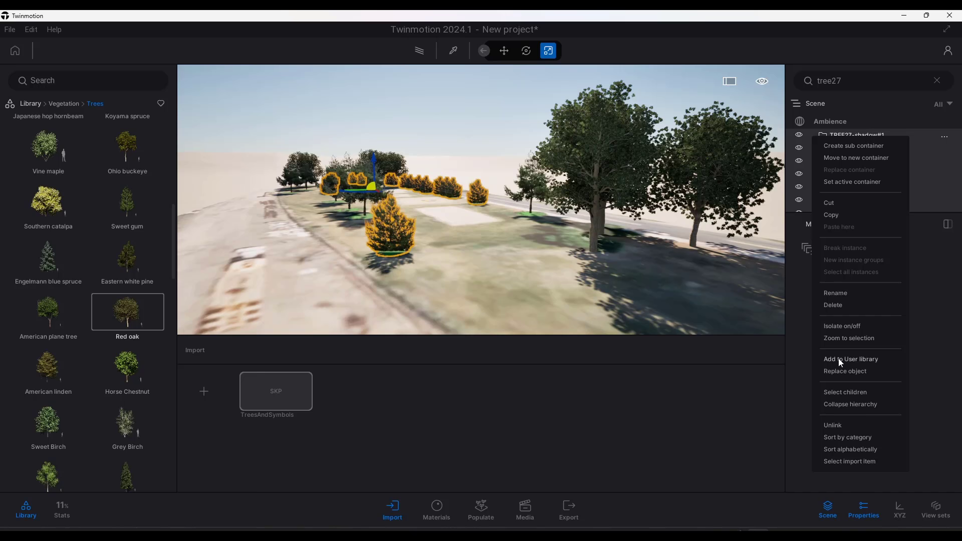
{"action": "left_click", "coordinate": [844, 371]}
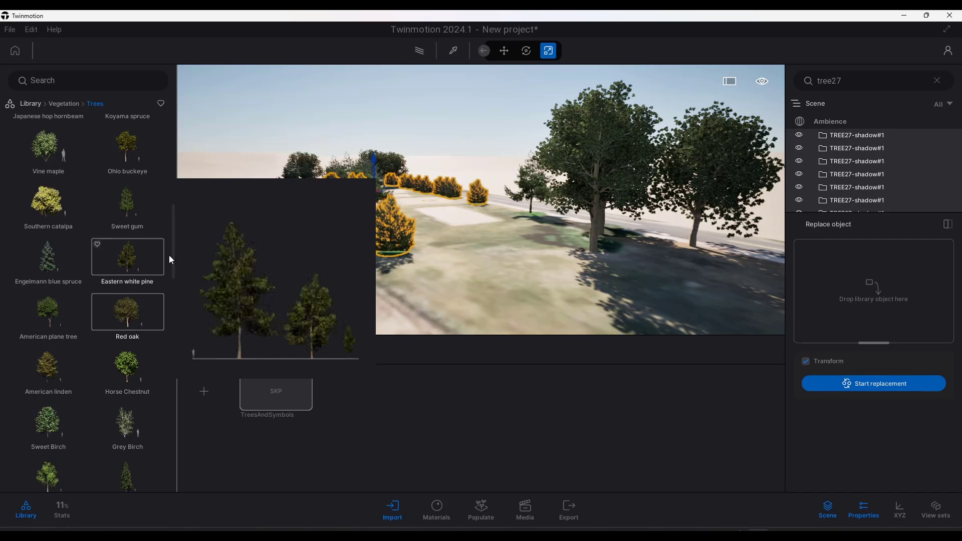
{"action": "scroll", "coordinate": [124, 263], "scroll_direction": "down", "scroll_amount": 2}
{"action": "scroll", "coordinate": [121, 260], "scroll_direction": "down", "scroll_amount": 3}
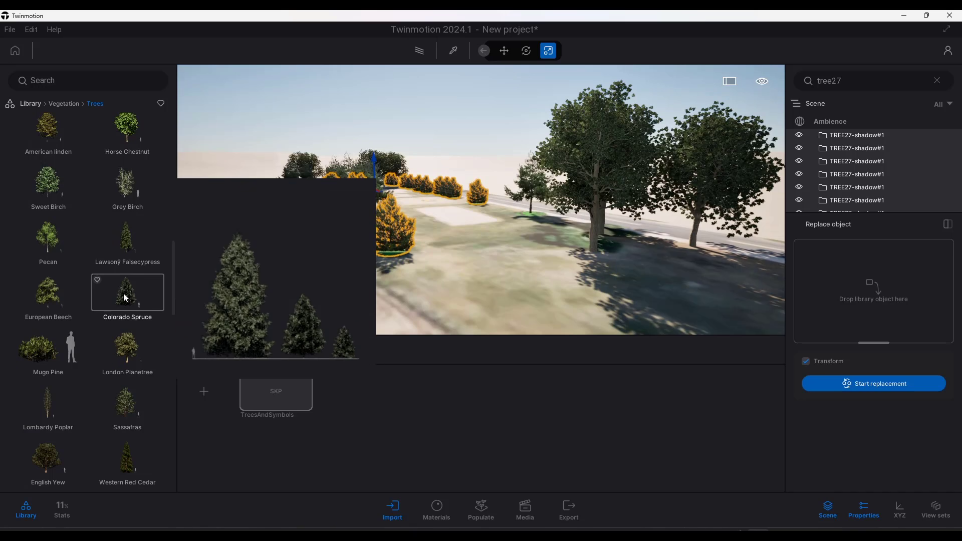
{"action": "left_click_drag", "start_coordinate": [125, 297], "coordinate": [862, 298]}
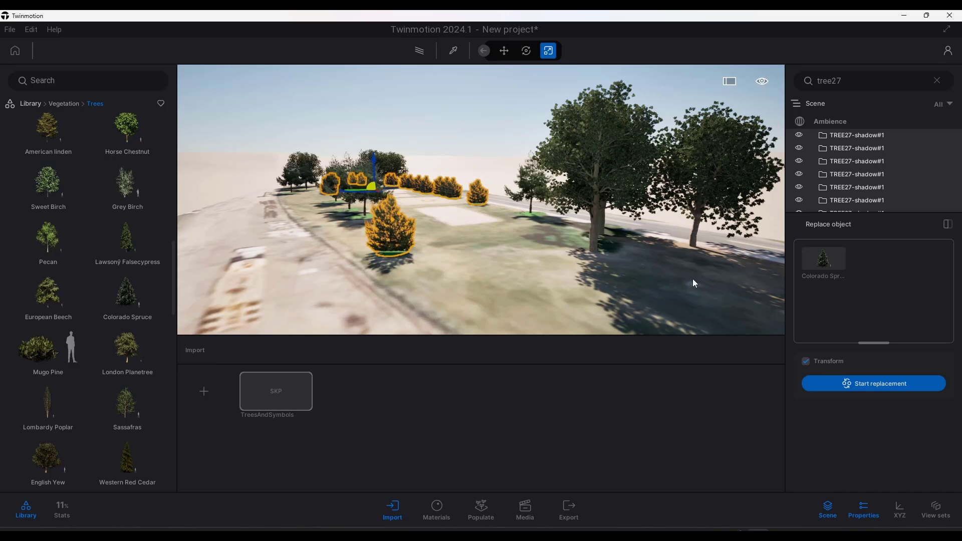
{"action": "left_click", "coordinate": [874, 385]}
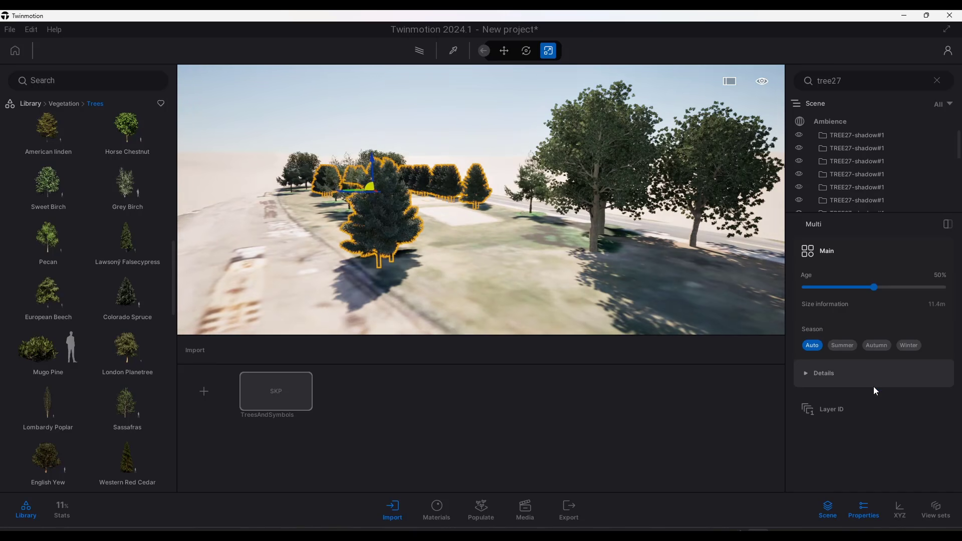
Set the age of the substituted small spruces to 7% and check their placement along the park
{"action": "left_click_drag", "start_coordinate": [873, 287], "coordinate": [814, 300]}
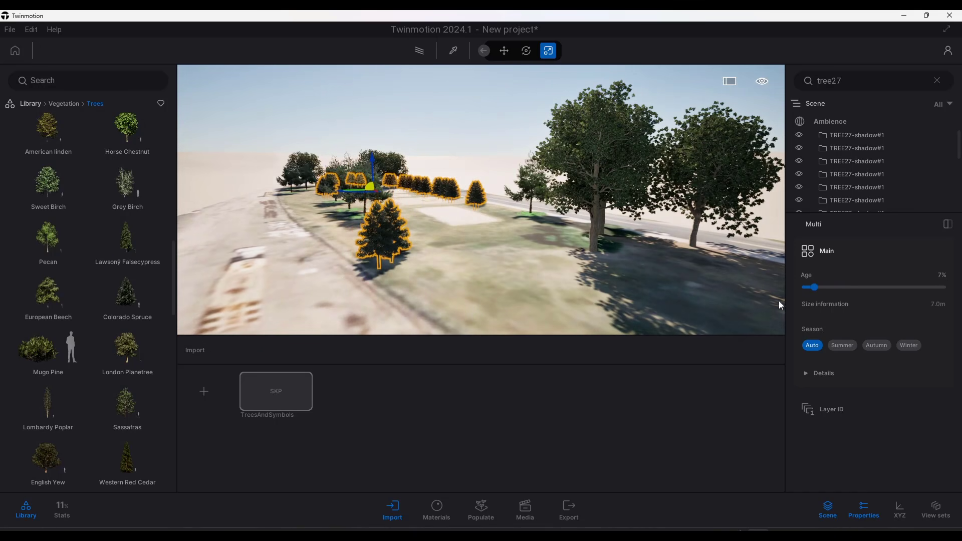
{"action": "right_click_drag", "start_coordinate": [779, 305], "coordinate": [690, 360]}
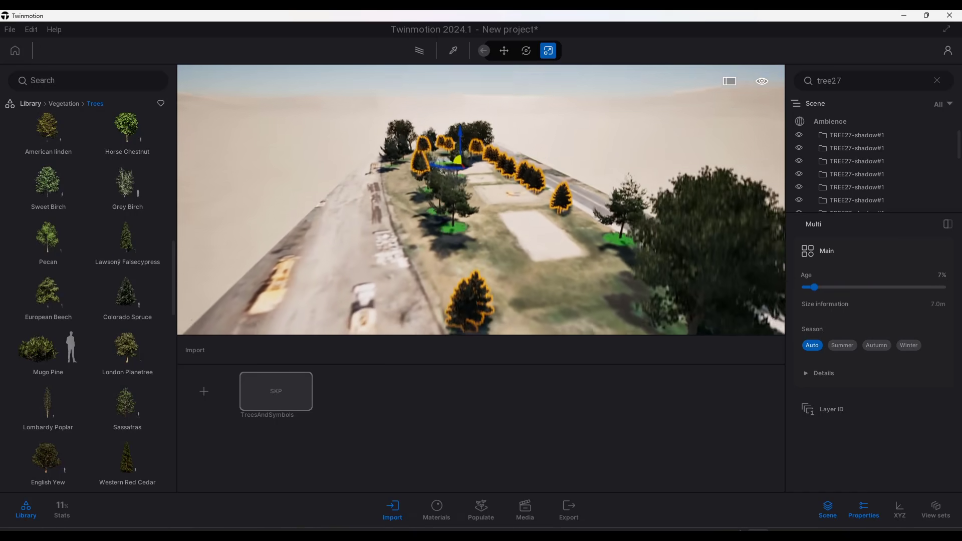
{"action": "right_click_drag", "start_coordinate": [481, 199], "coordinate": [495, 177]}
{"action": "mouse_move", "coordinate": [465, 170]}
{"action": "left_mouse_down"}
{"action": "mouse_move", "coordinate": [473, 158]}
{"action": "mouse_move", "coordinate": [466, 165]}
{"action": "left_mouse_up"}
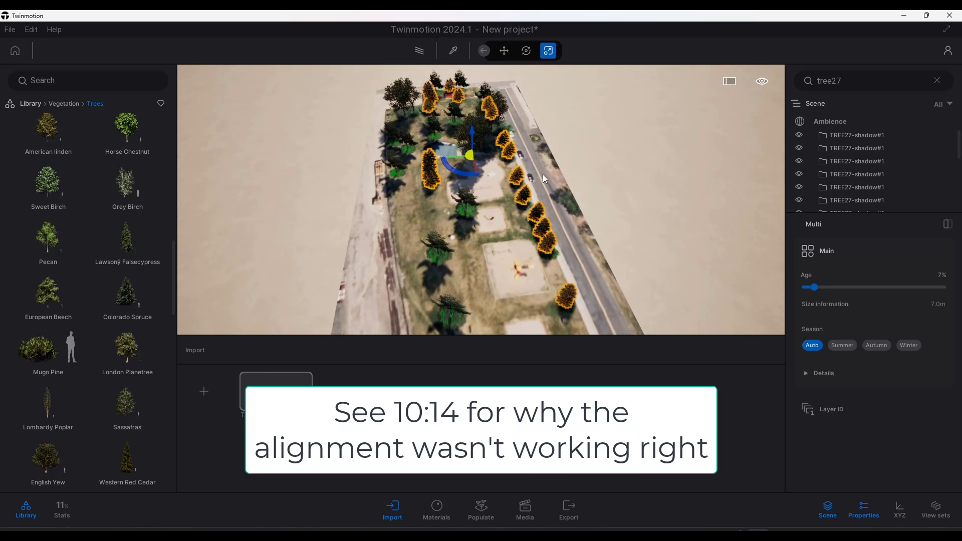
{"action": "right_click_drag", "start_coordinate": [542, 174], "coordinate": [609, 107]}
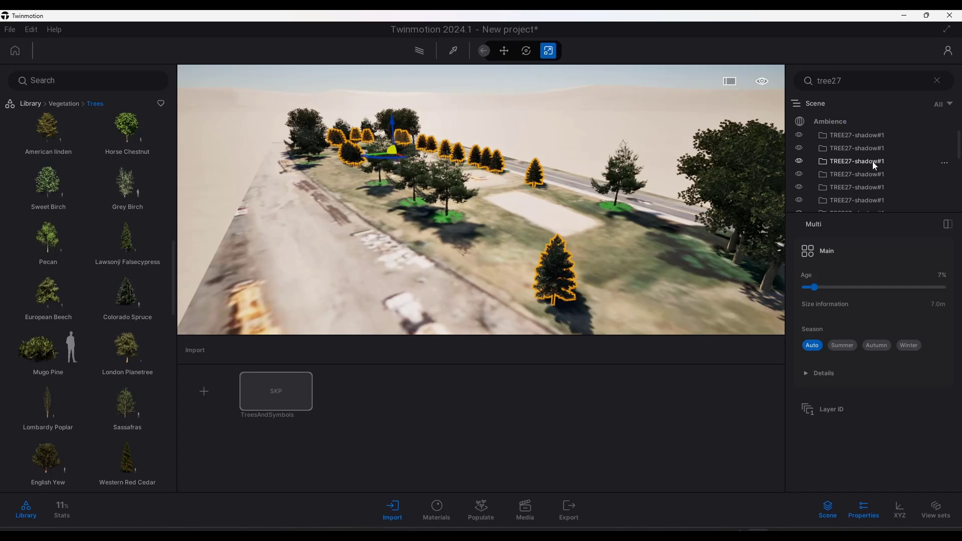
Replace all the TREE27-shadow#2 folders with the library's Colorado Spruce, set their age to 56% and inspect the park
{"action": "scroll", "coordinate": [877, 163], "scroll_direction": "down", "scroll_amount": 5}
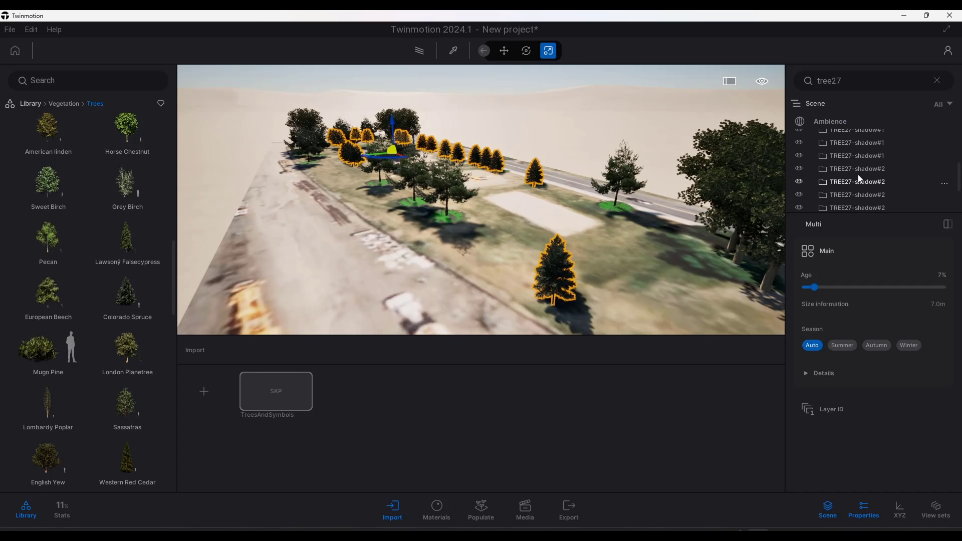
{"action": "left_click", "coordinate": [858, 178]}
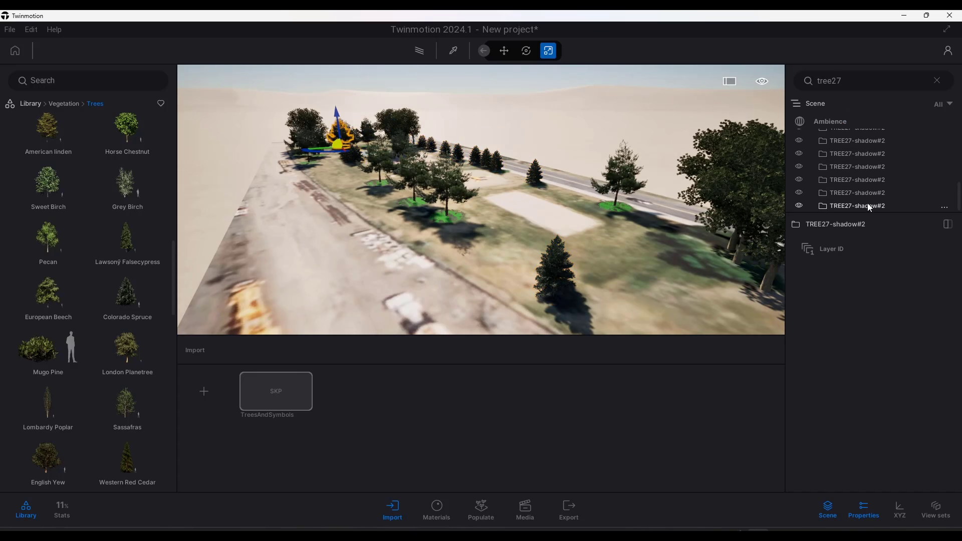
{"action": "left_click", "coordinate": [867, 205], "text": "shift"}
{"action": "right_click", "coordinate": [855, 167]}
{"action": "left_click", "coordinate": [843, 398]}
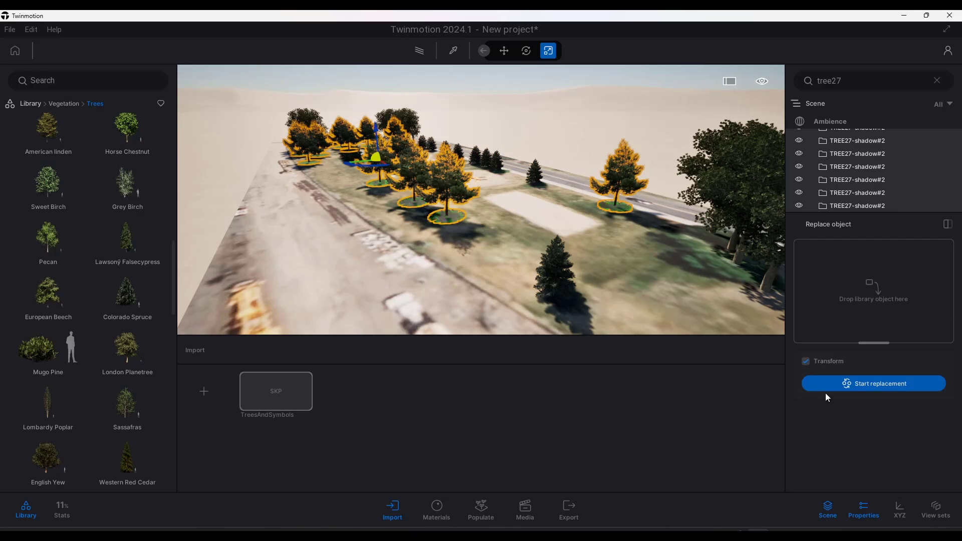
{"action": "scroll", "coordinate": [128, 295], "scroll_direction": "down", "scroll_amount": 15}
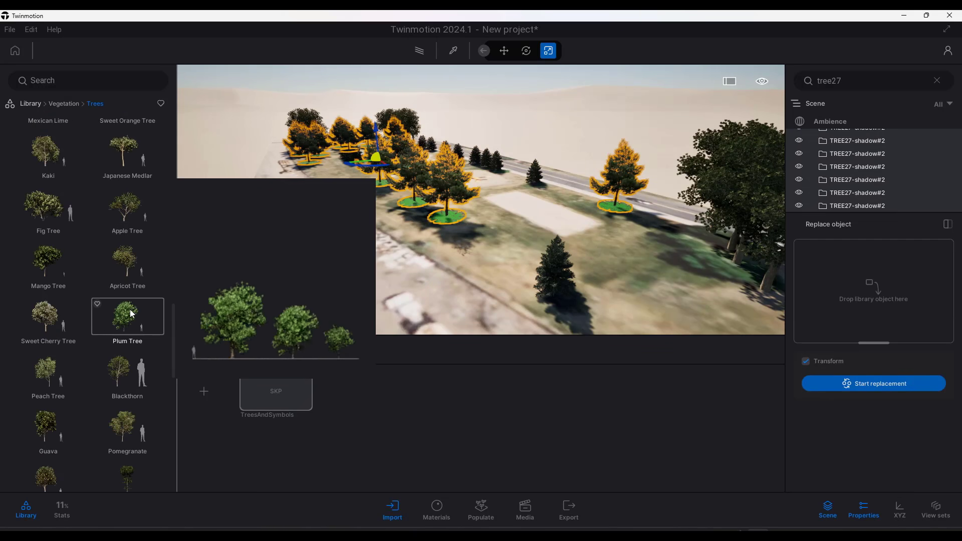
{"action": "left_click_drag", "start_coordinate": [169, 444], "coordinate": [881, 288]}
{"action": "mouse_move", "coordinate": [128, 294]}
{"action": "left_click", "coordinate": [866, 384]}
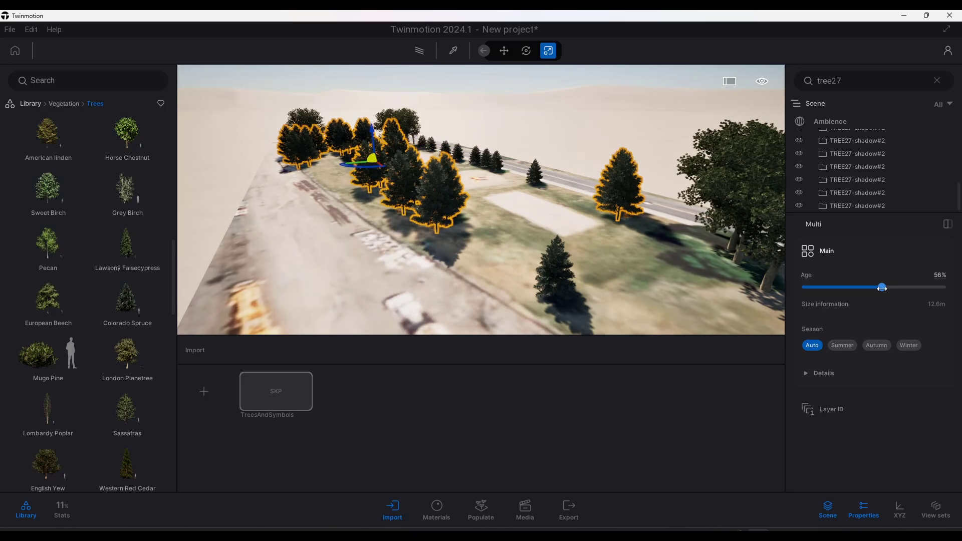
{"action": "right_click_drag", "start_coordinate": [326, 174], "coordinate": [379, 161]}
{"action": "left_click", "coordinate": [326, 175]}
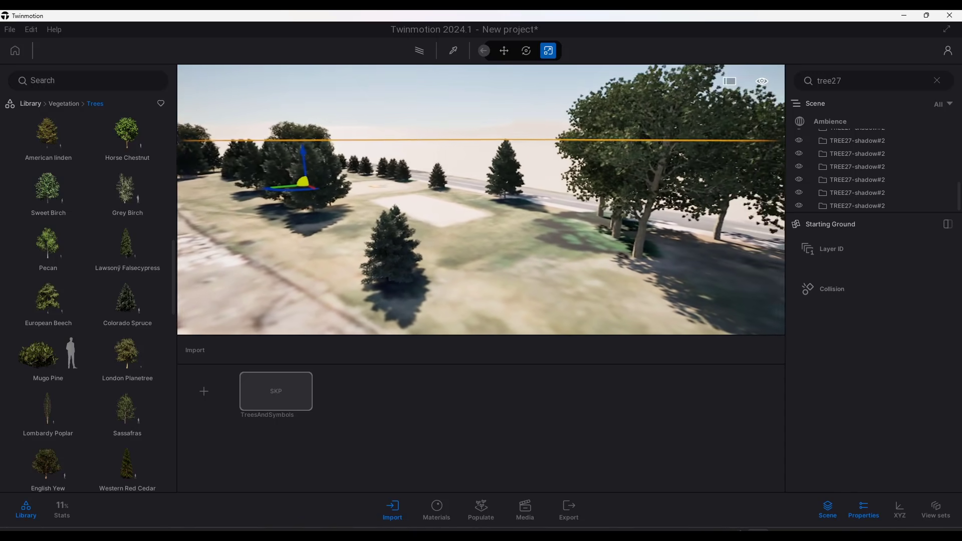